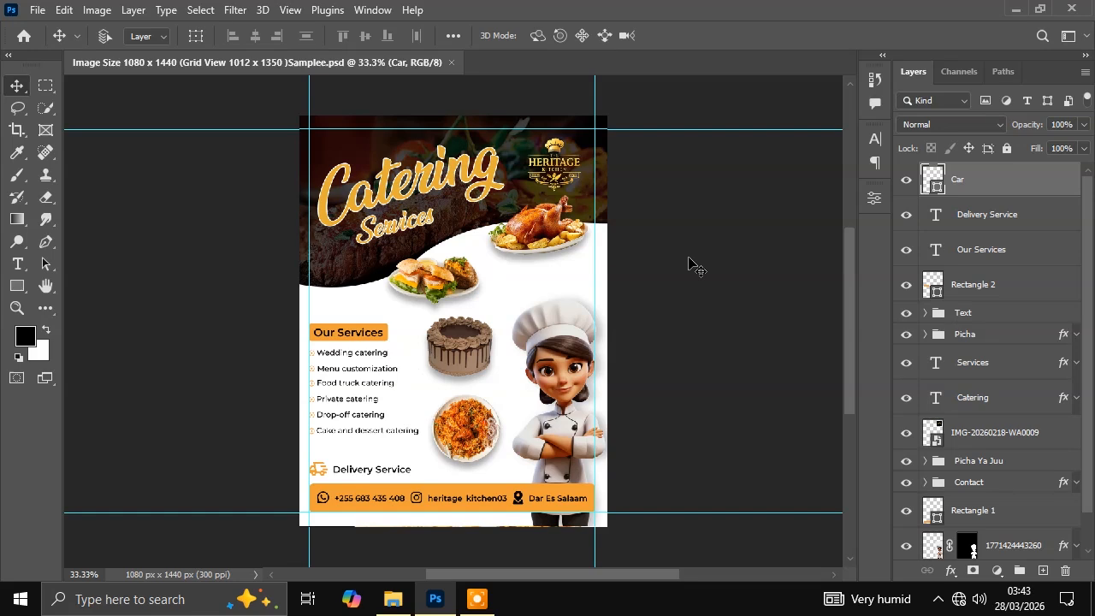
Browse the recent files on the home screen, and open the General preferences
click(25, 37)
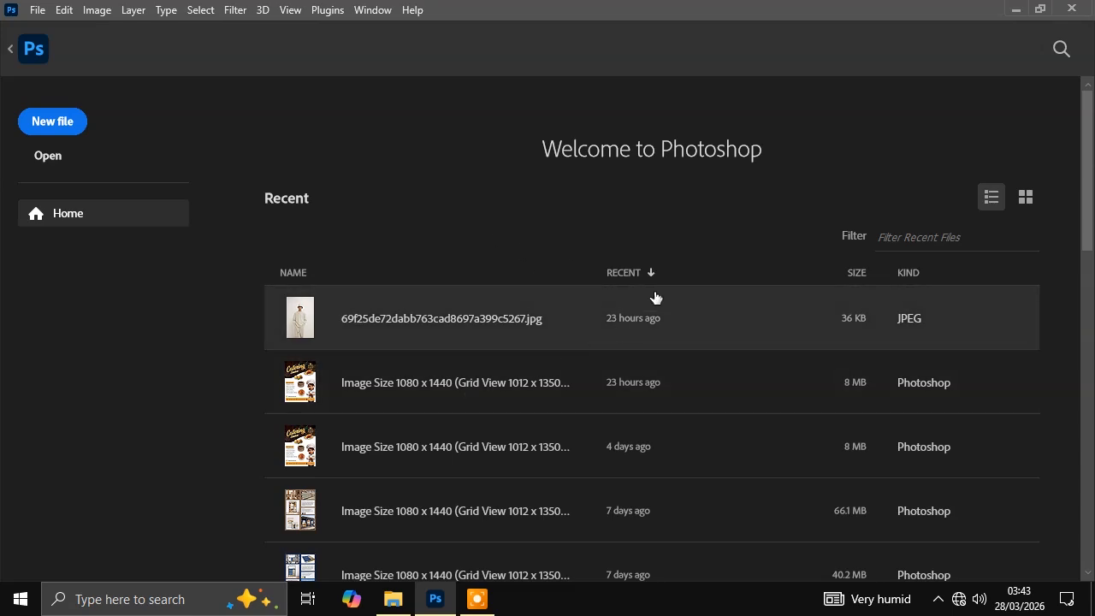
scroll(465, 353, down, 8)
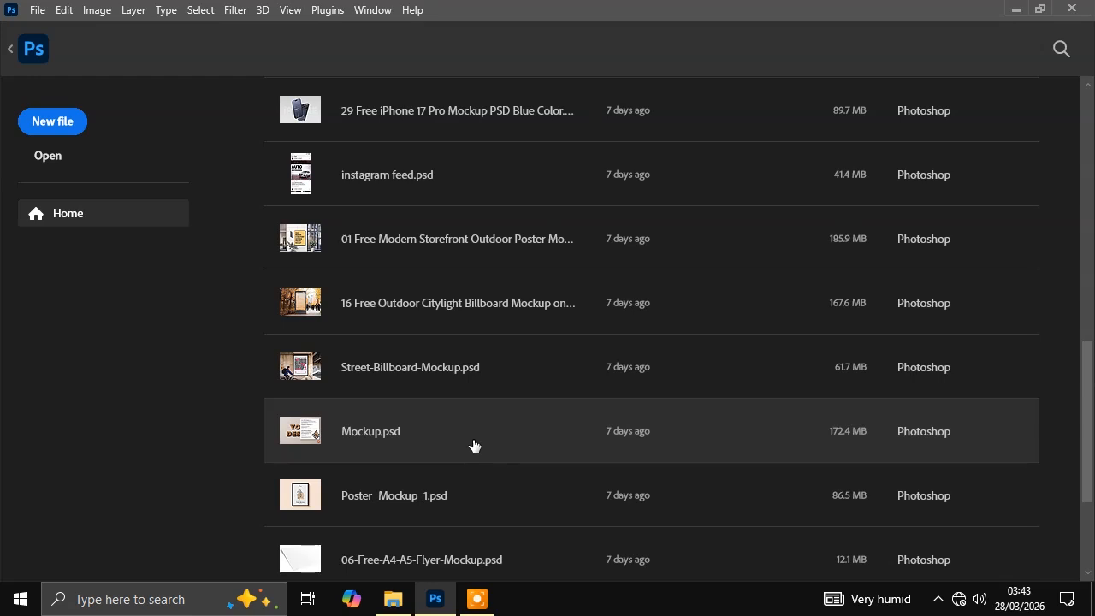
click(65, 12)
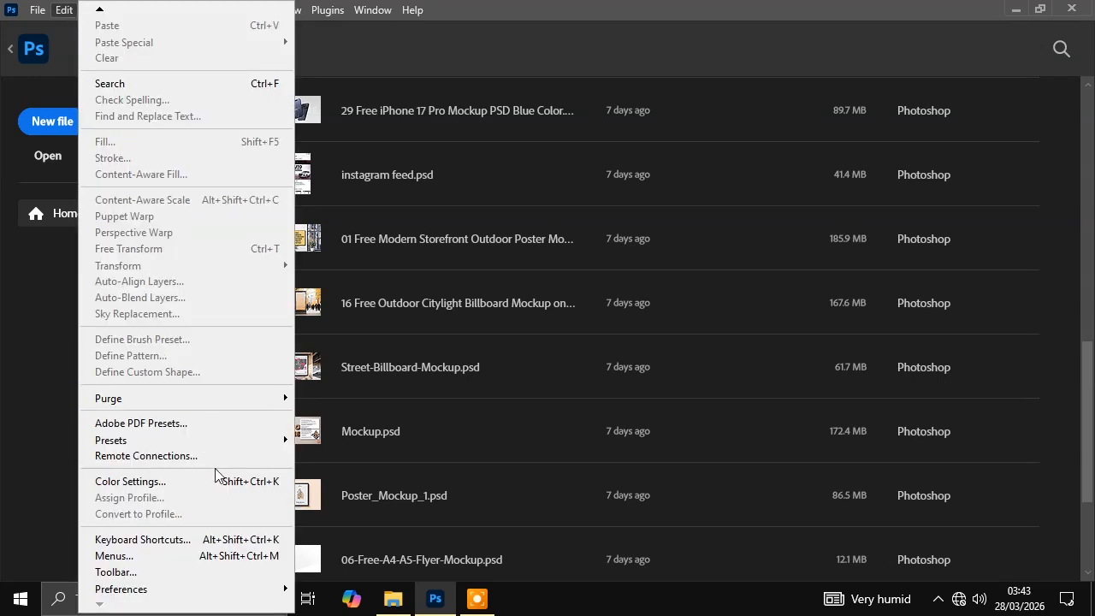
mouse_move(248, 597)
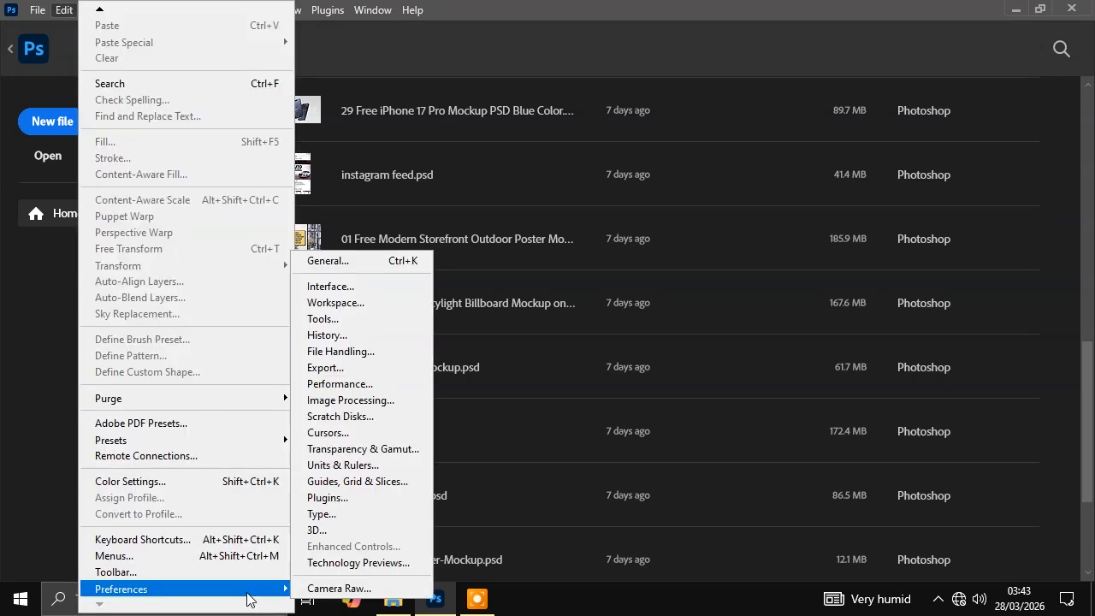
click(417, 262)
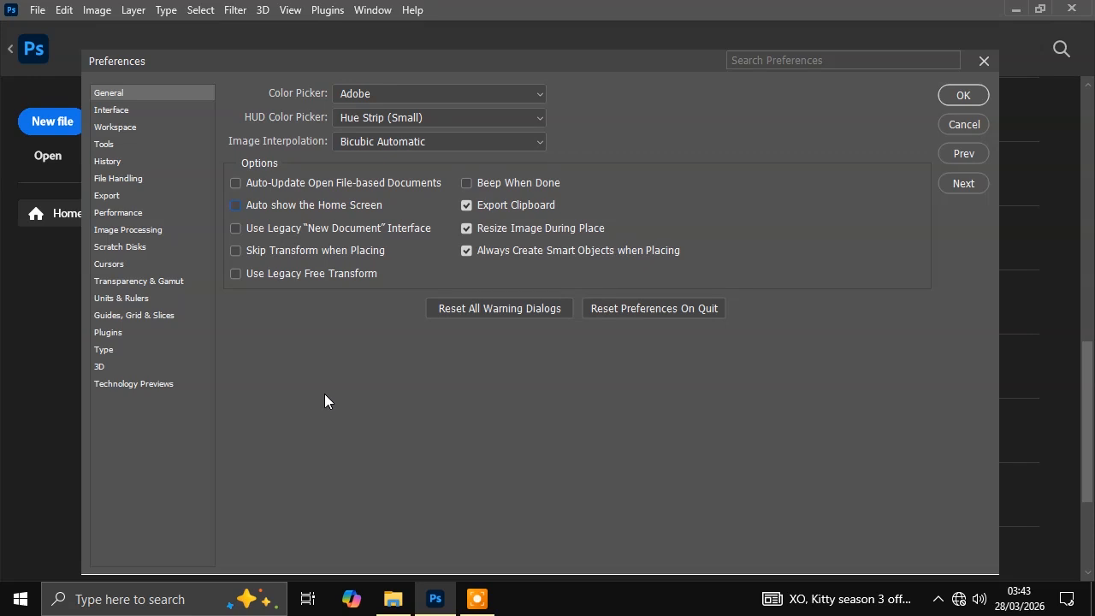
Compare the interface color themes in the Interface preferences, and apply the darkest one
click(114, 110)
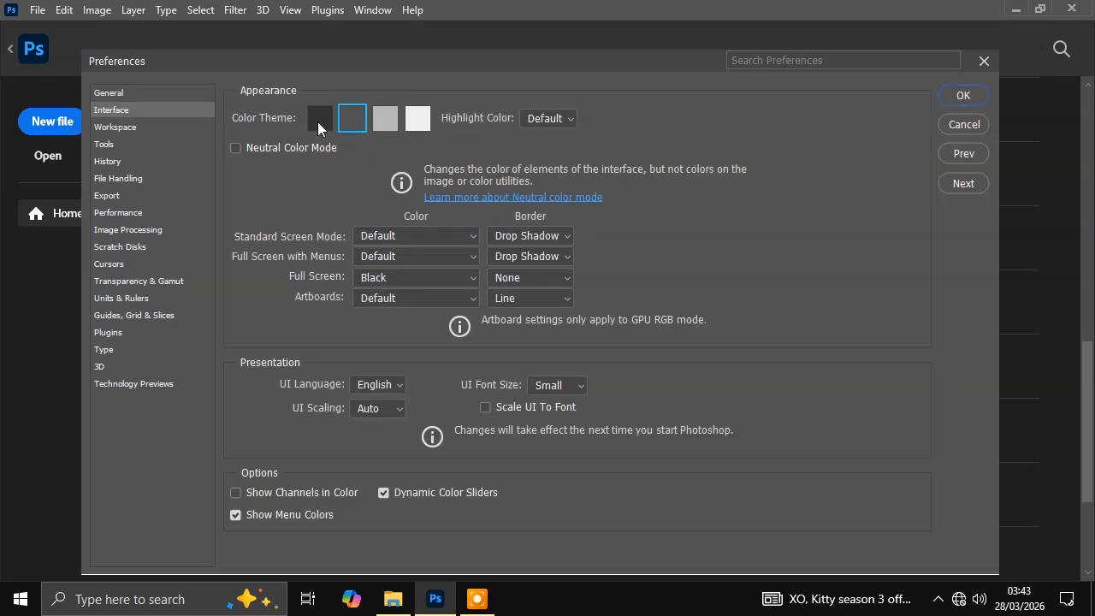
click(318, 120)
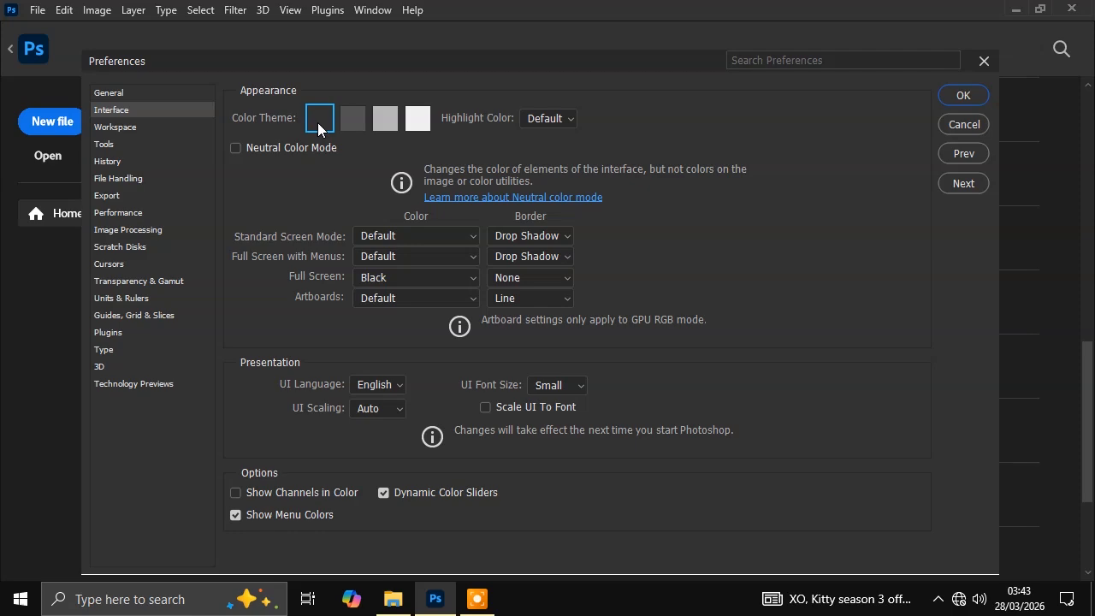
click(417, 120)
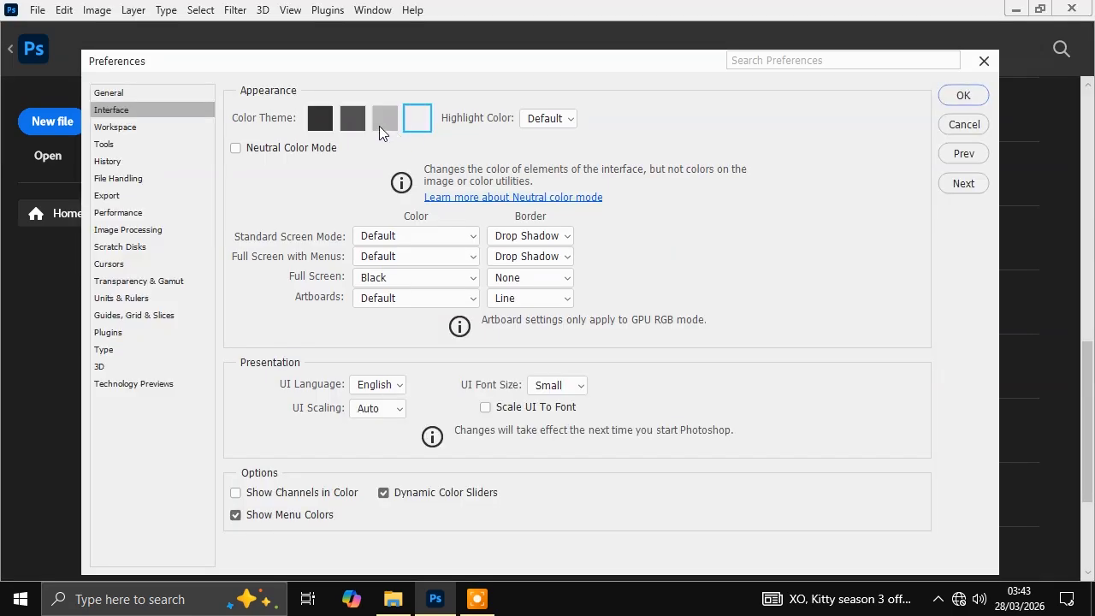
click(379, 125)
click(347, 127)
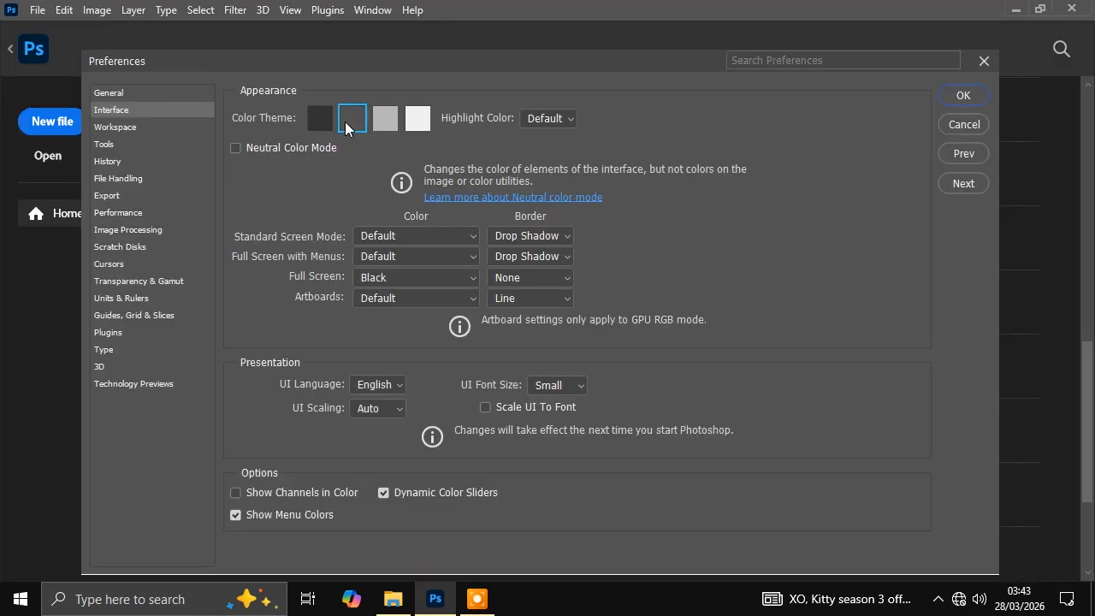
click(319, 122)
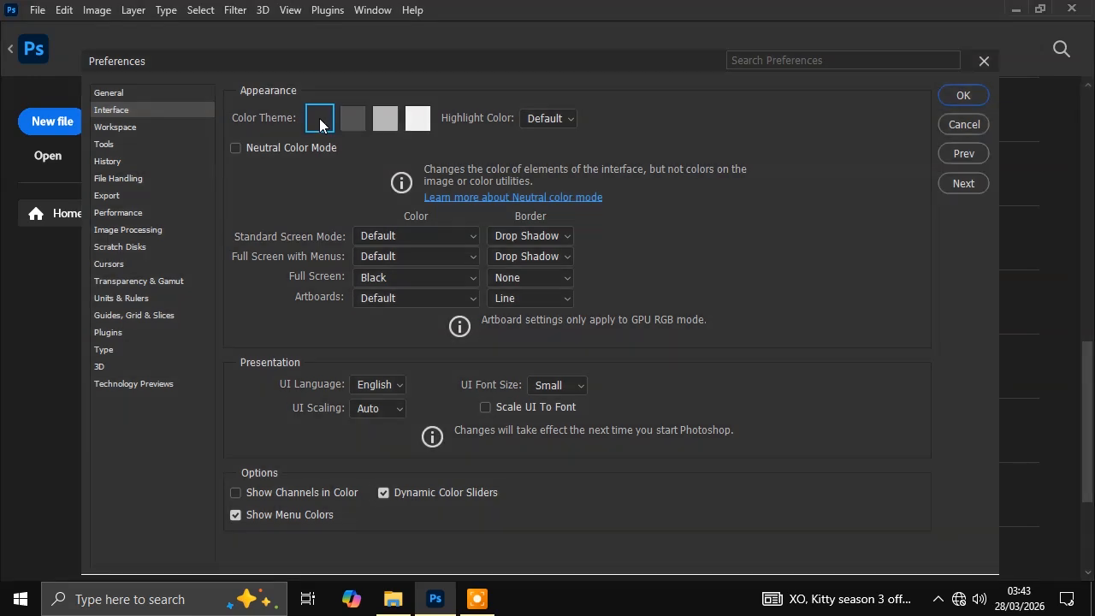
click(962, 96)
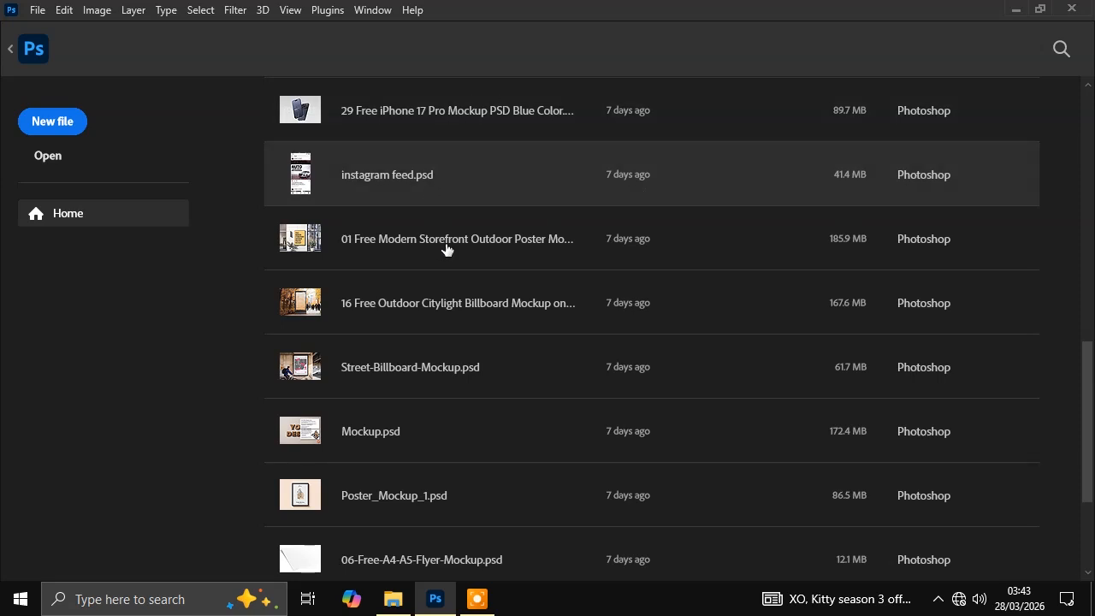
Close the catering flyer and reopen its PSD, Image Size 1080 x 1440 (Grid View 1012 x 1350 )Samplee, from the Videos folder in File Explorer
click(34, 50)
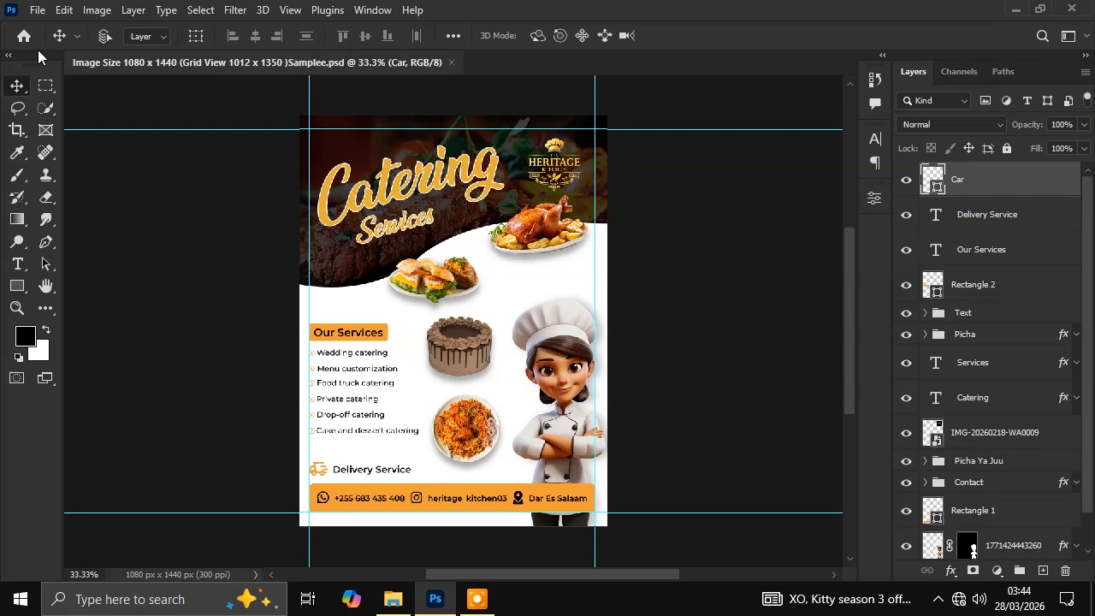
click(451, 62)
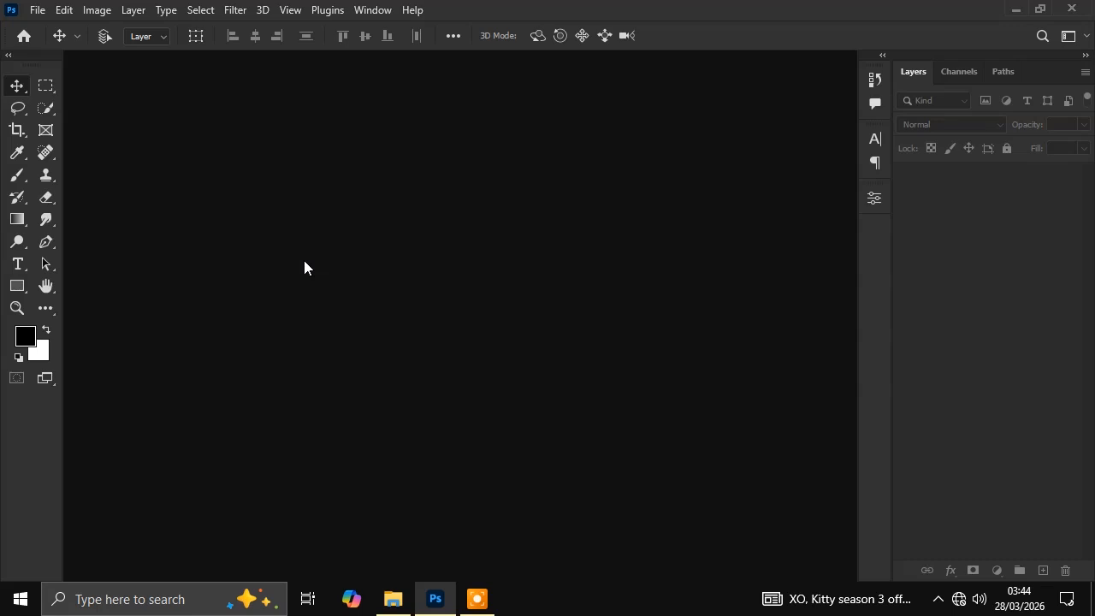
click(394, 599)
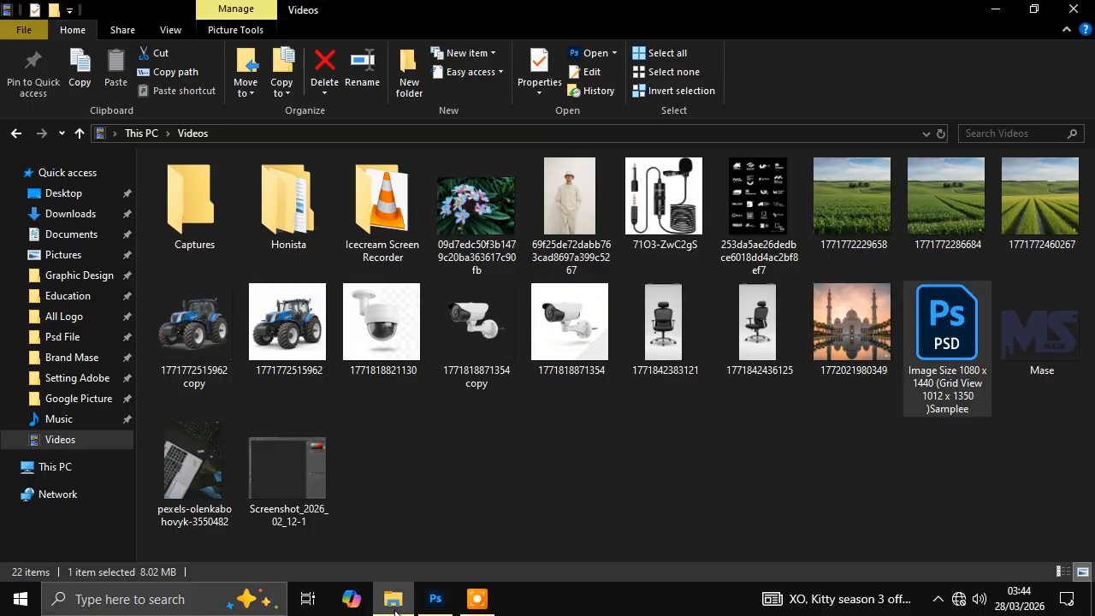
double_click(953, 346)
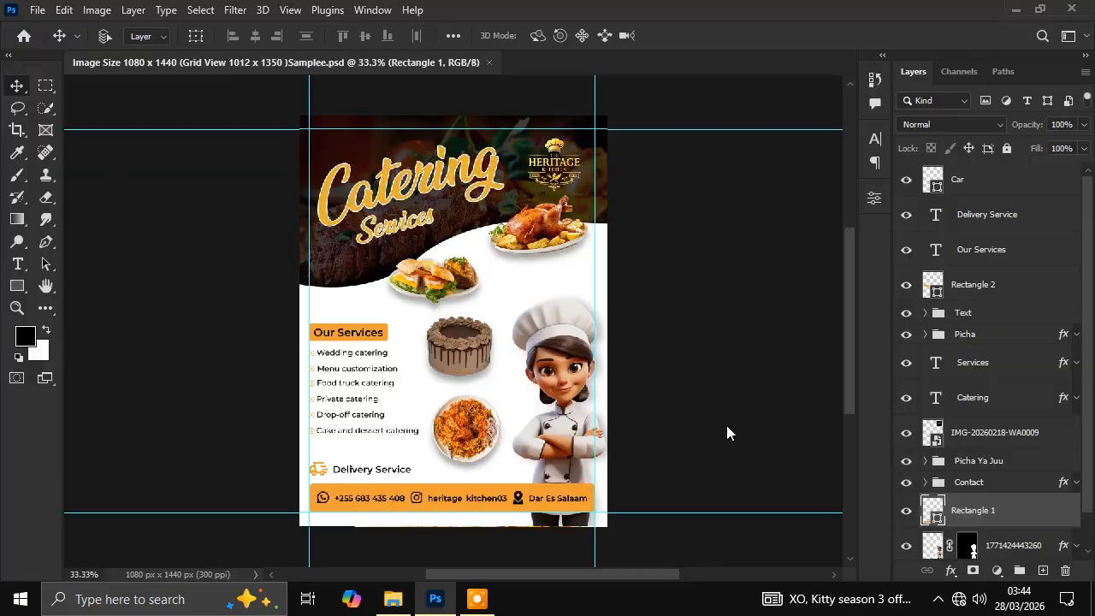
key(ctrl+0)
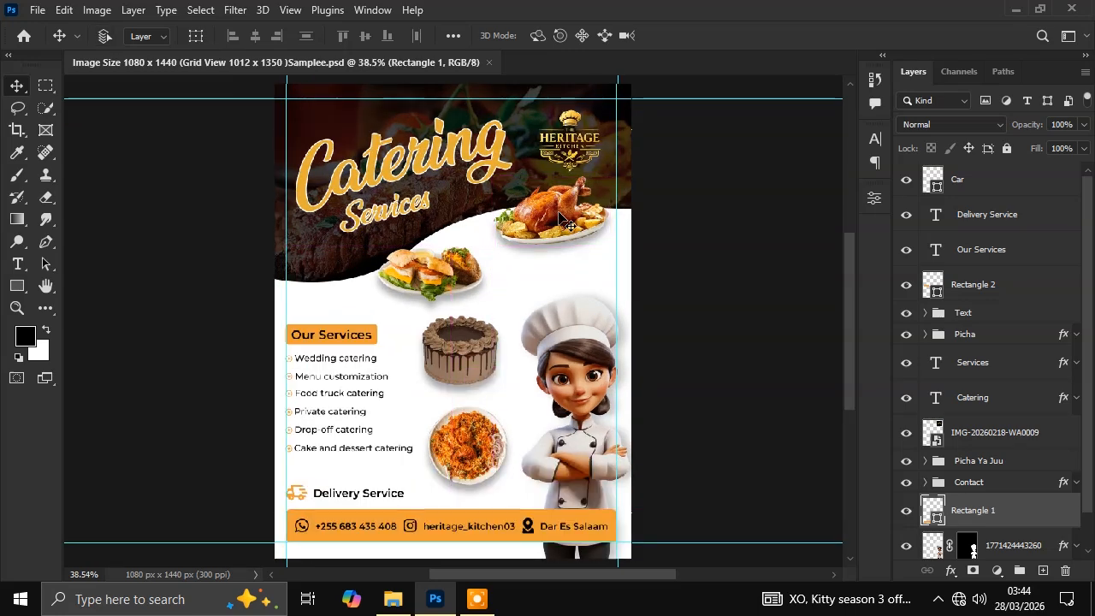
key(ctrl+plus)
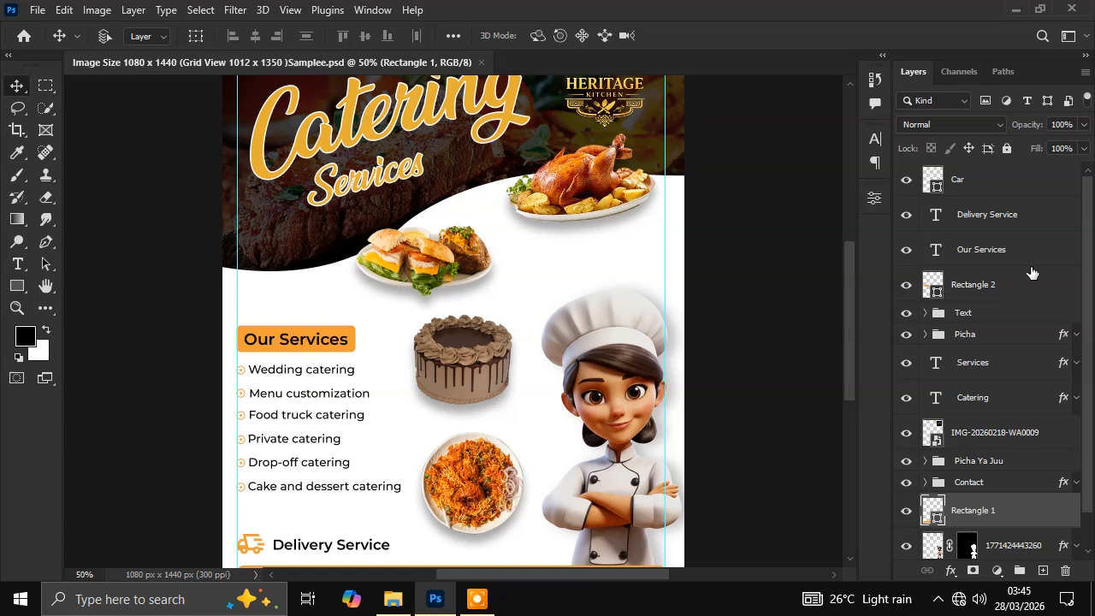
Check whether the Brush tool can paint on the Car shape layer, and return to the Move tool
click(971, 188)
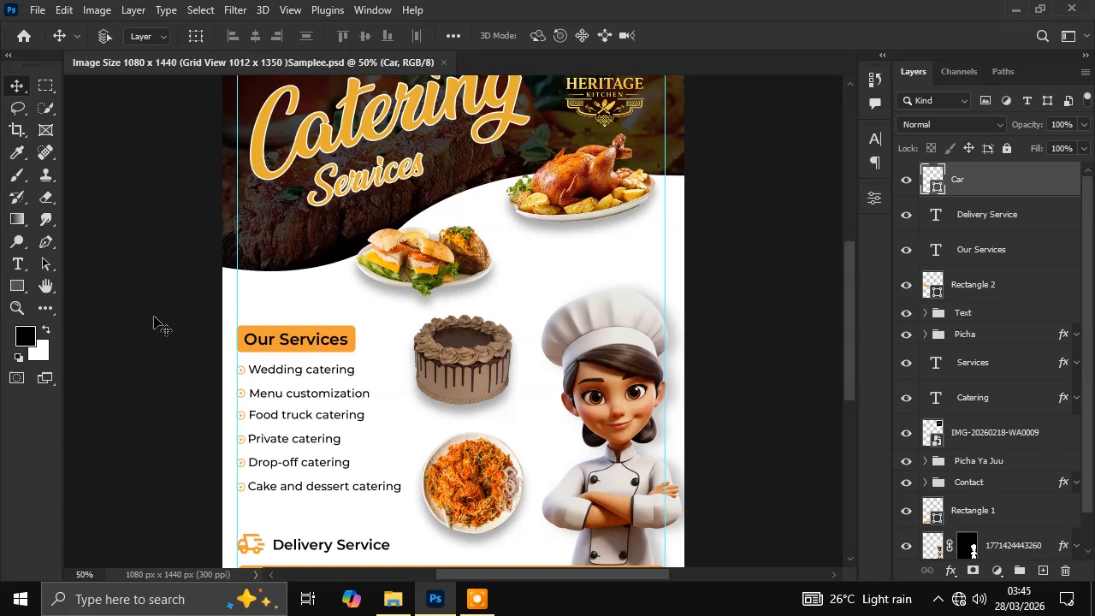
click(17, 174)
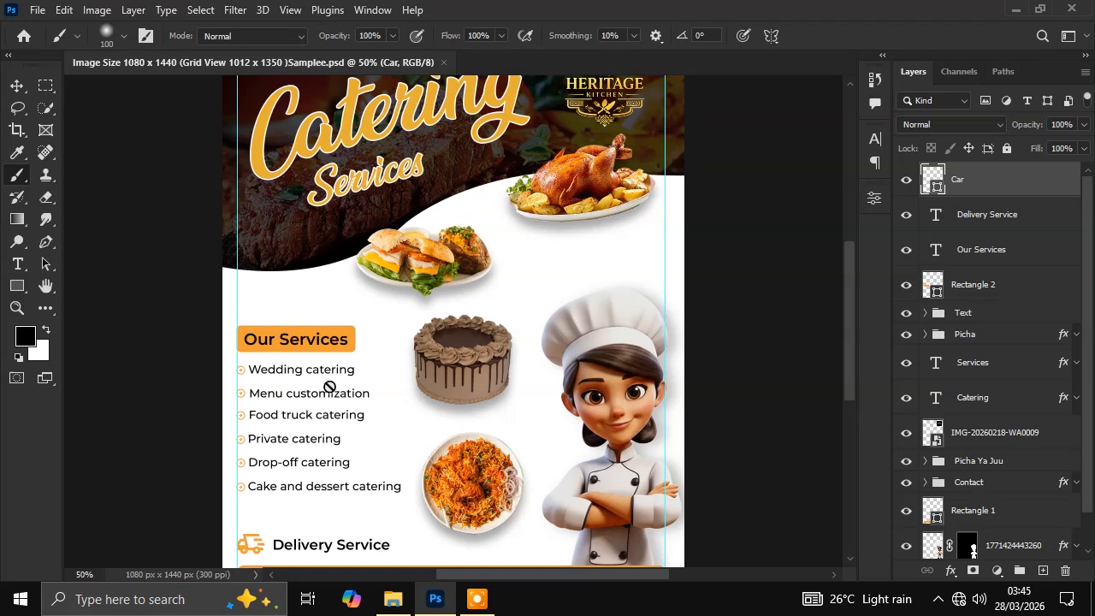
click(17, 85)
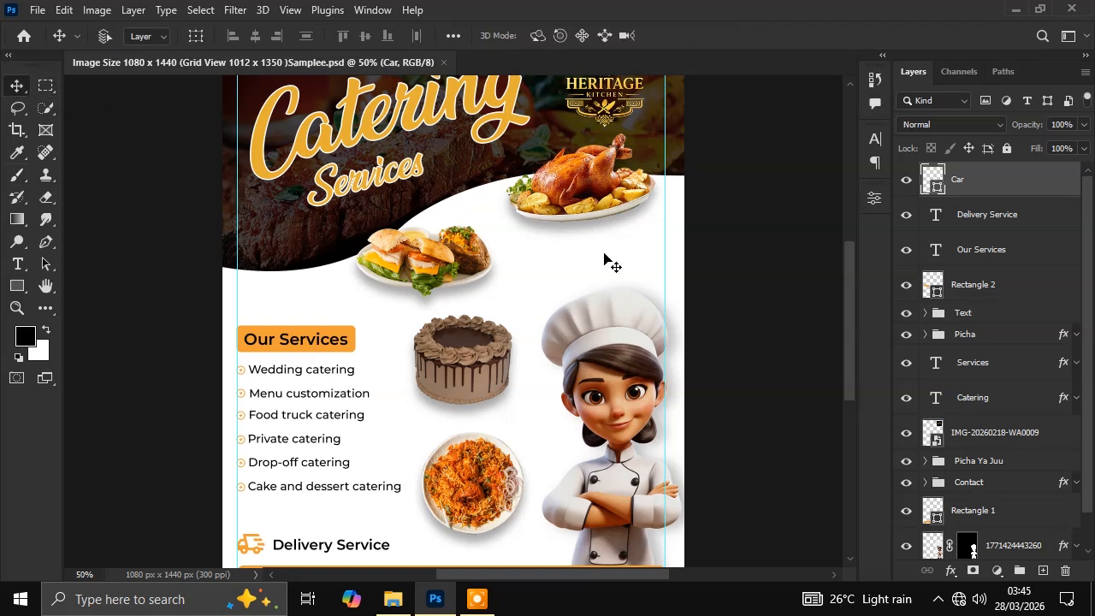
Move the chef image layer up toward the cake and chicken, and undo the move
scroll(1069, 428, down, 1)
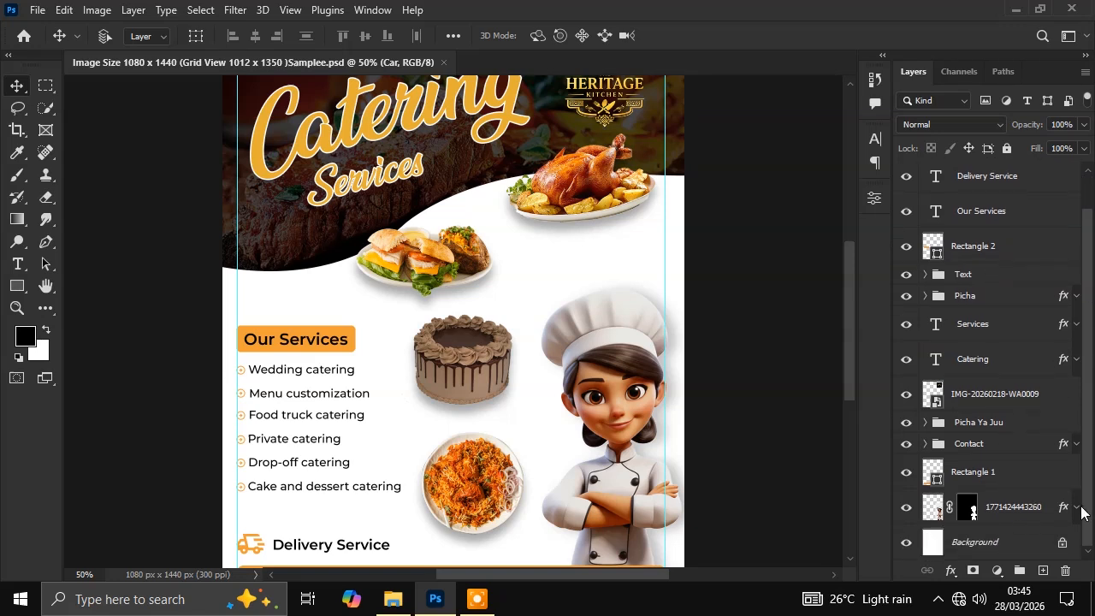
click(1041, 514)
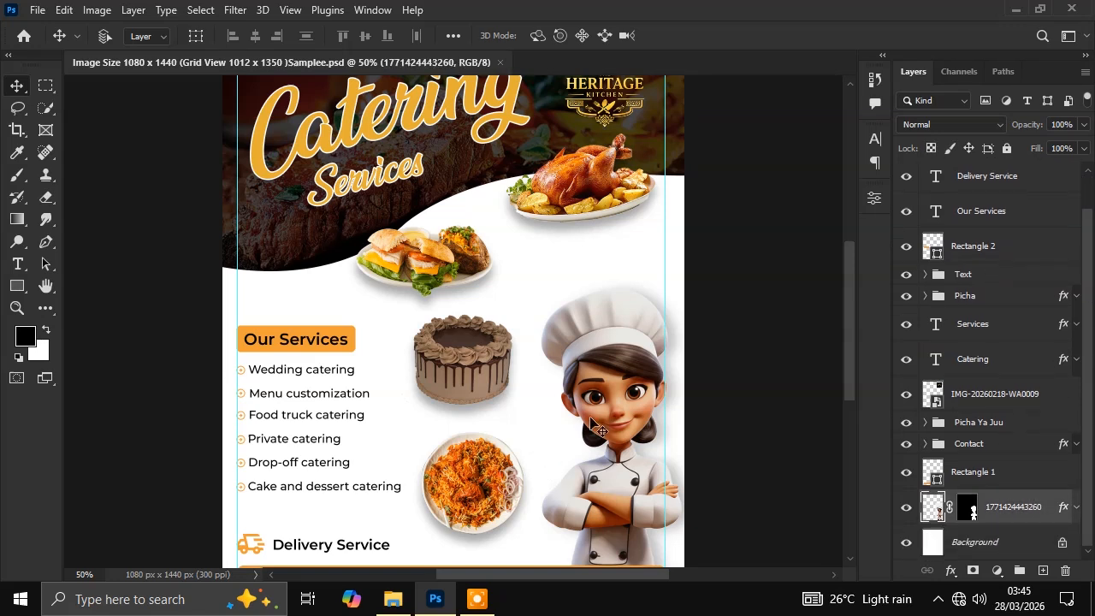
drag(622, 430, 574, 351)
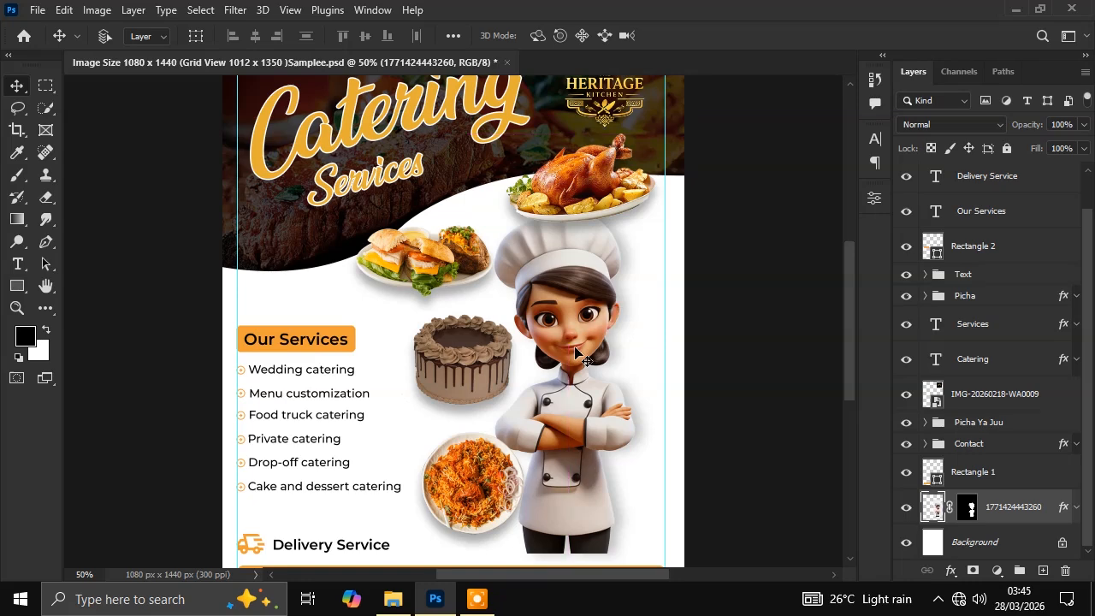
key(ctrl+z)
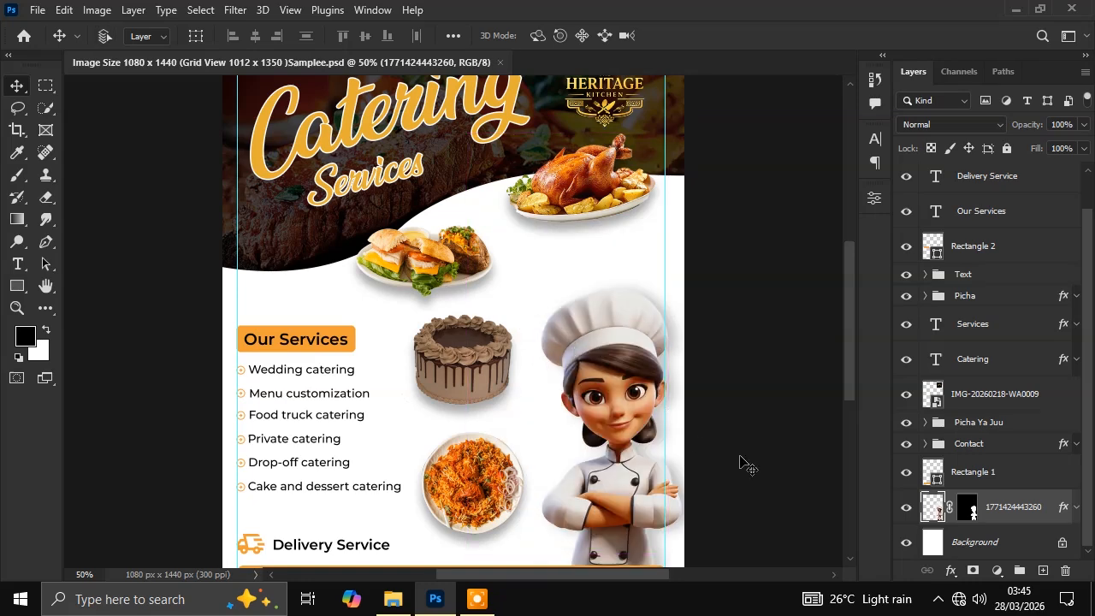
Try to move the locked Background layer sideways with the Move tool
click(994, 546)
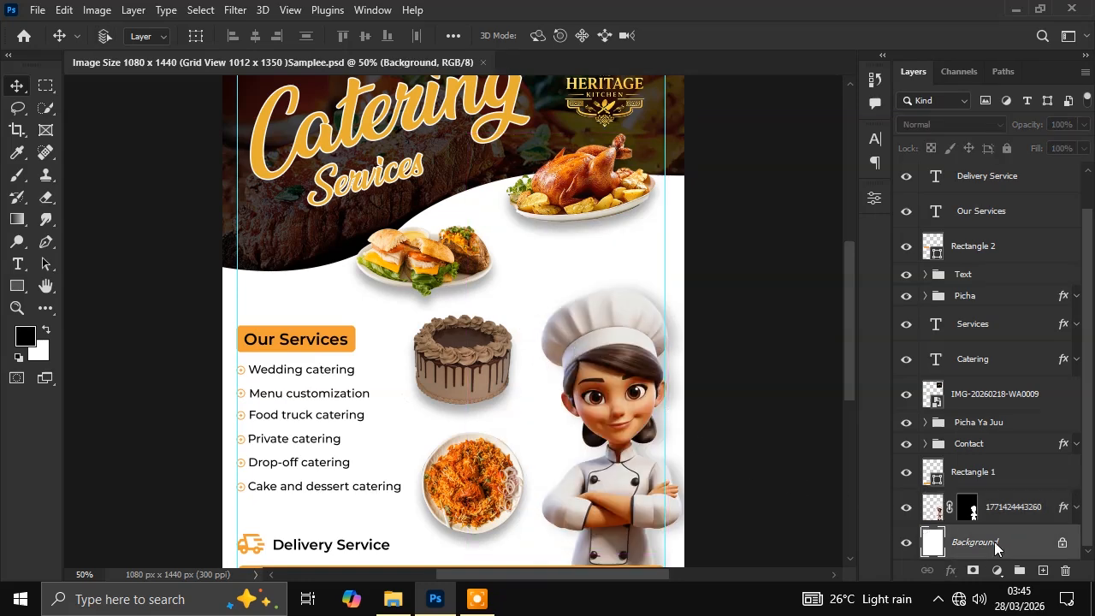
drag(385, 317, 537, 318)
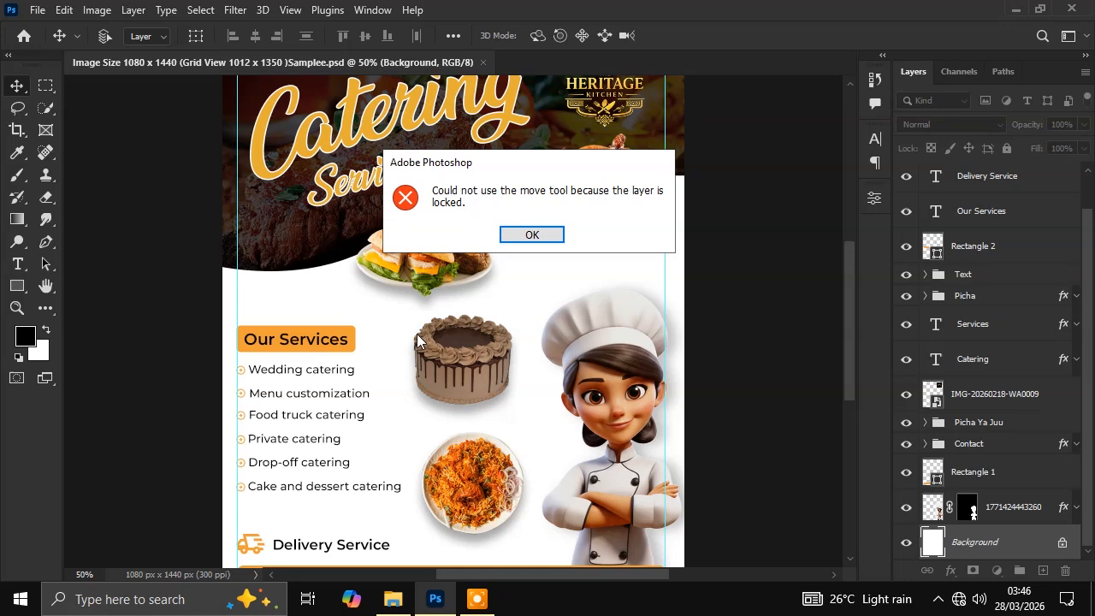
click(548, 238)
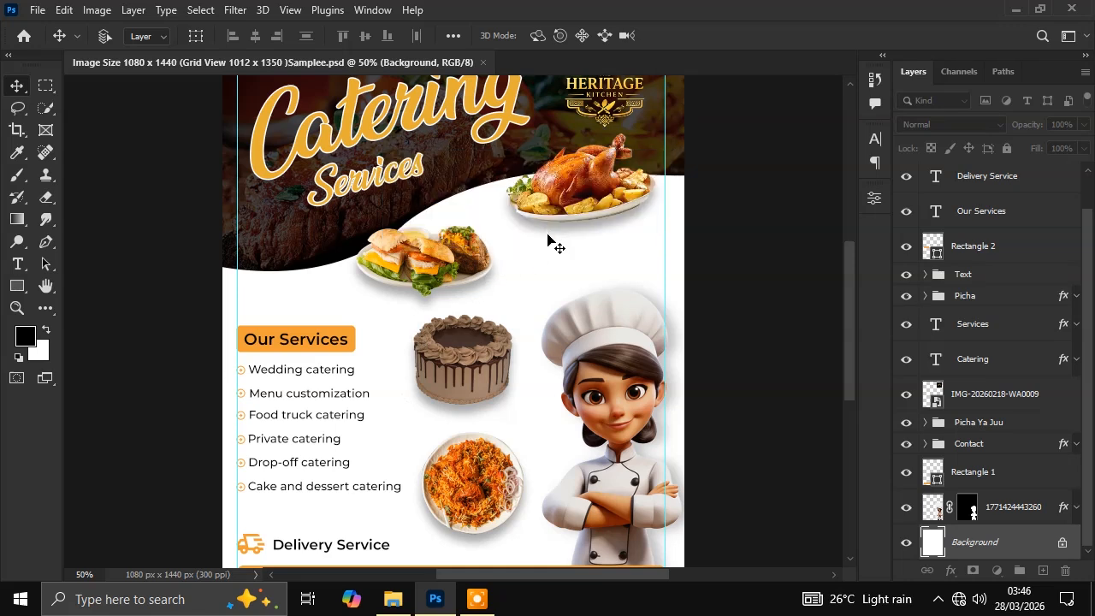
Unlock the Background layer, shift it to the right across the flyer, and fill it with the white background color
click(1063, 547)
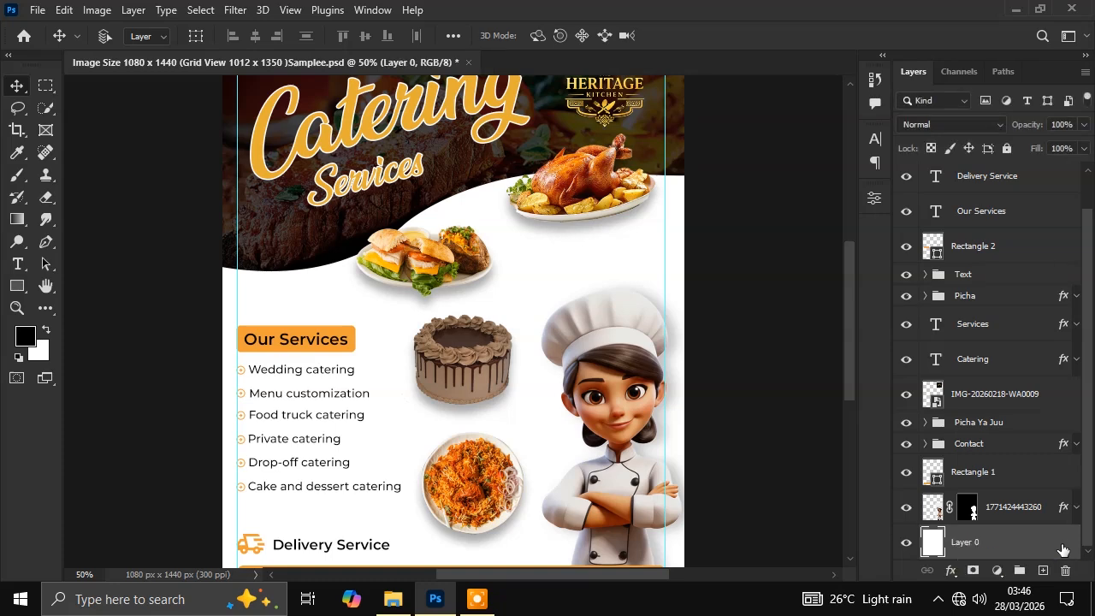
drag(397, 344, 595, 347)
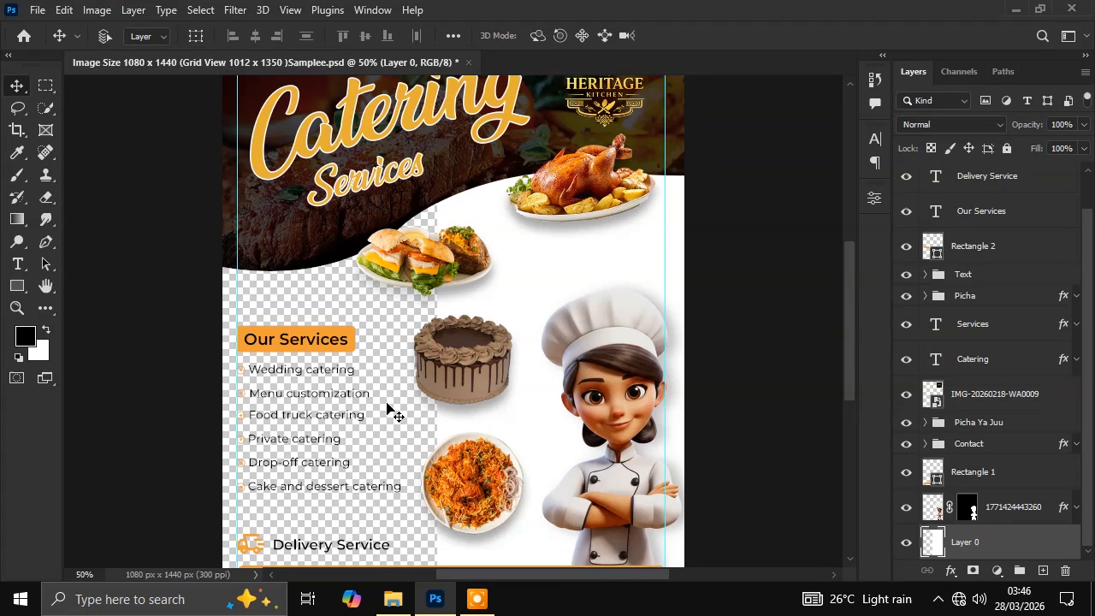
key(ctrl+BackSpace)
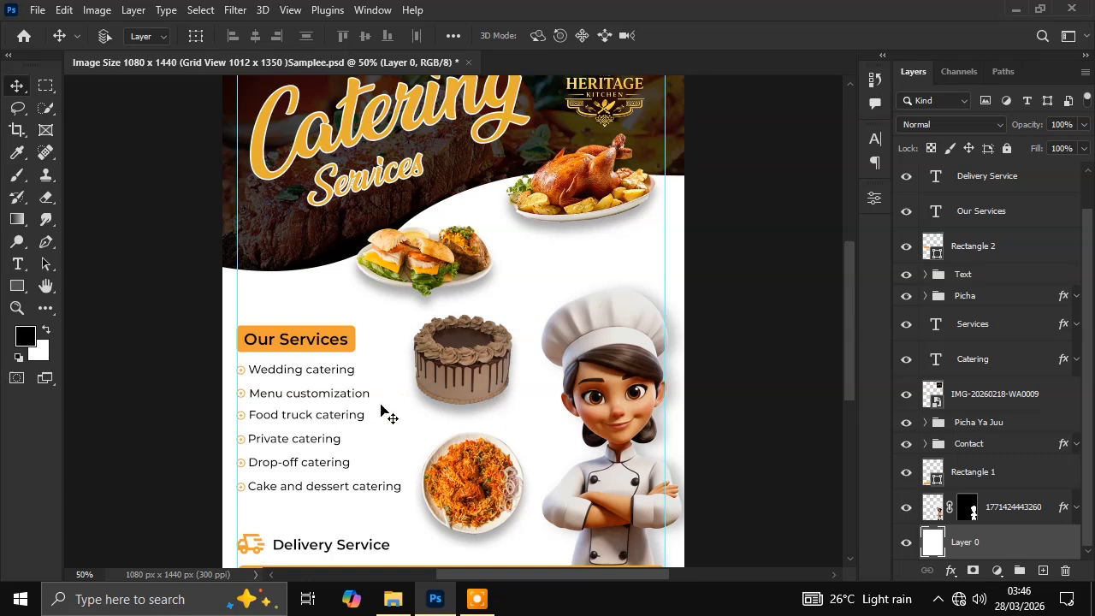
Paint a soft black brush stroke on Layer 0 between the chicken plate and the chef's hat, and undo it
click(17, 175)
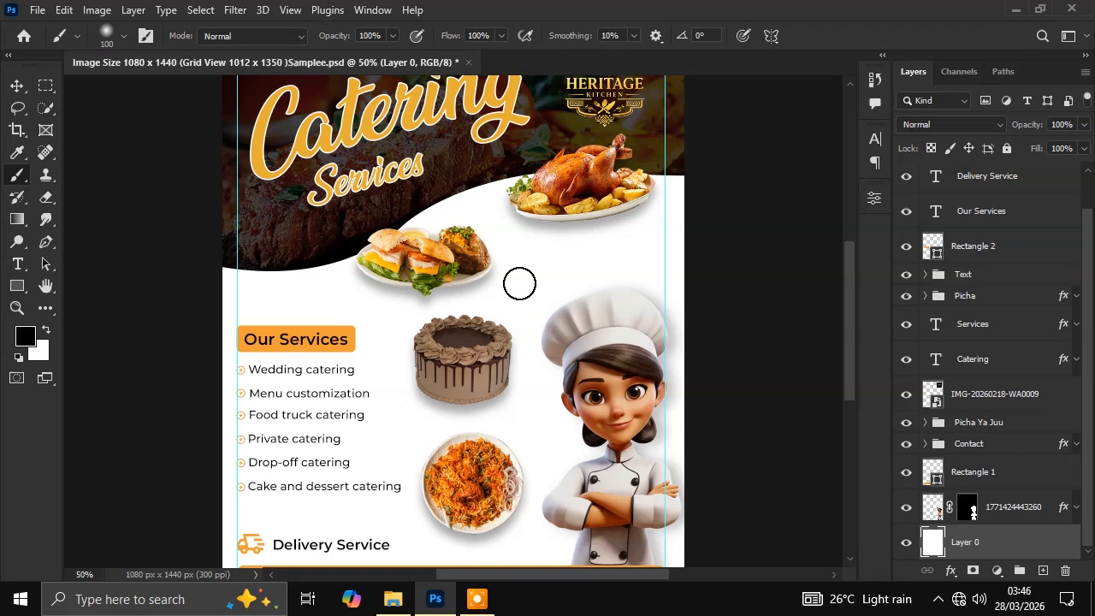
drag(507, 298, 677, 224)
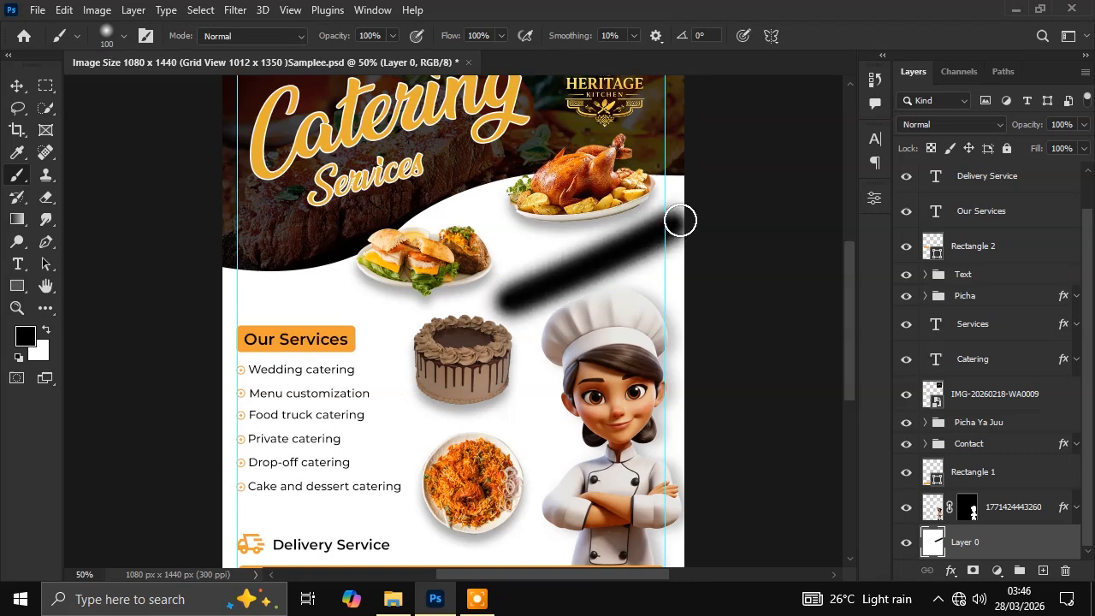
key(ctrl+z)
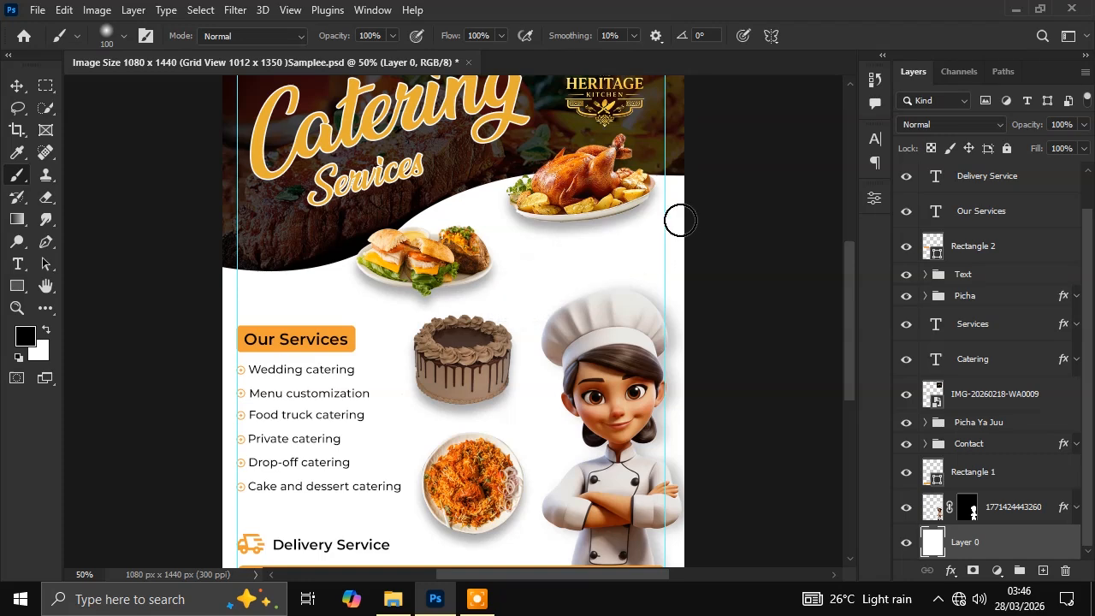
Erase a stroke on Layer 0 from below the chicken plate down between the cake and the chef, and undo it
click(1001, 476)
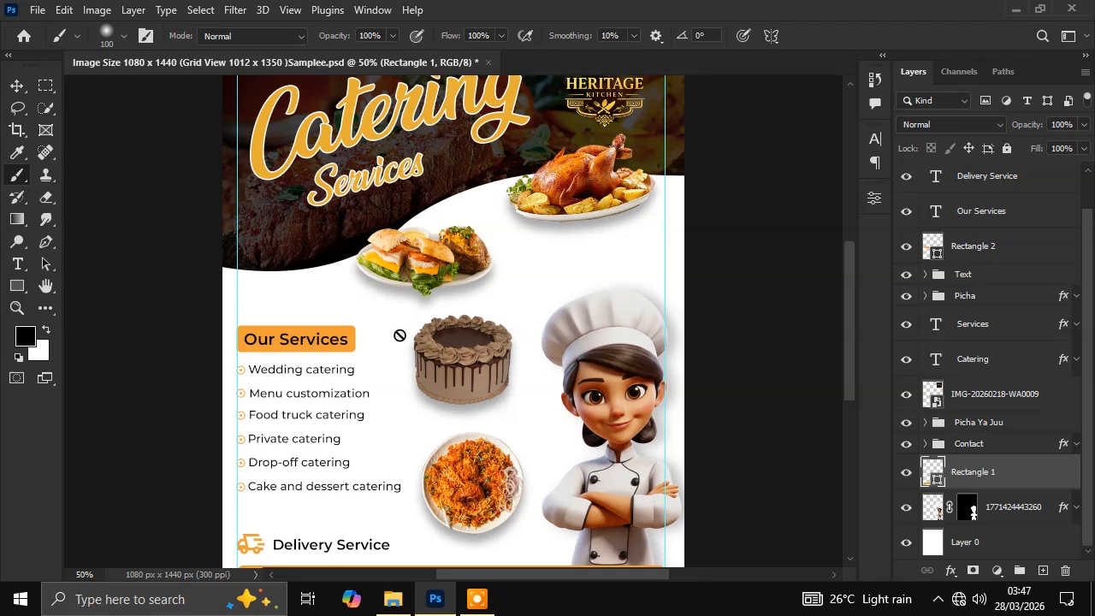
click(46, 197)
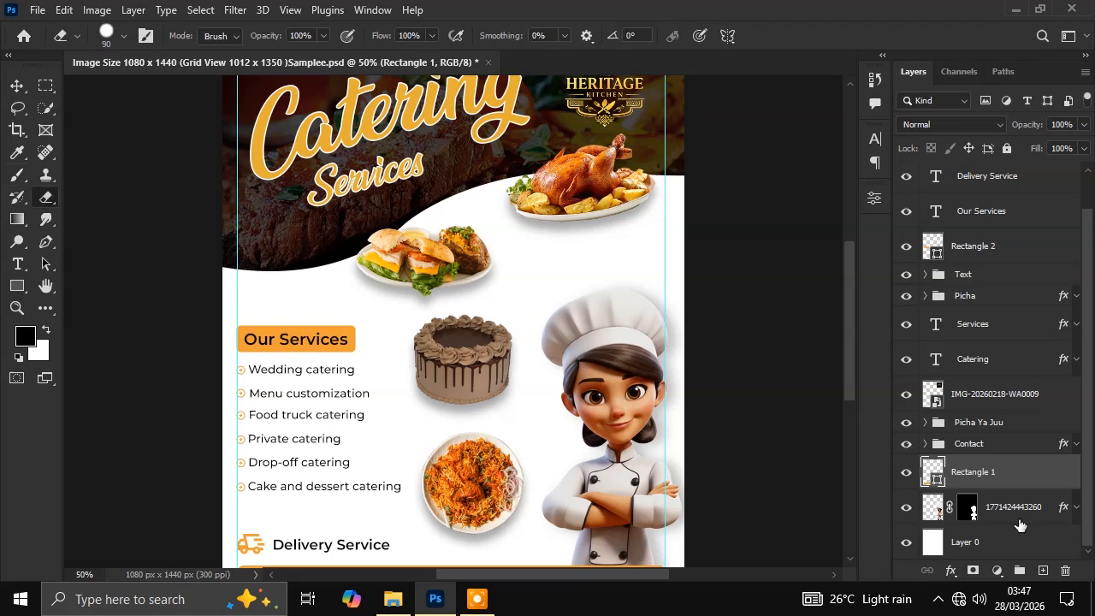
click(973, 543)
drag(540, 251, 508, 466)
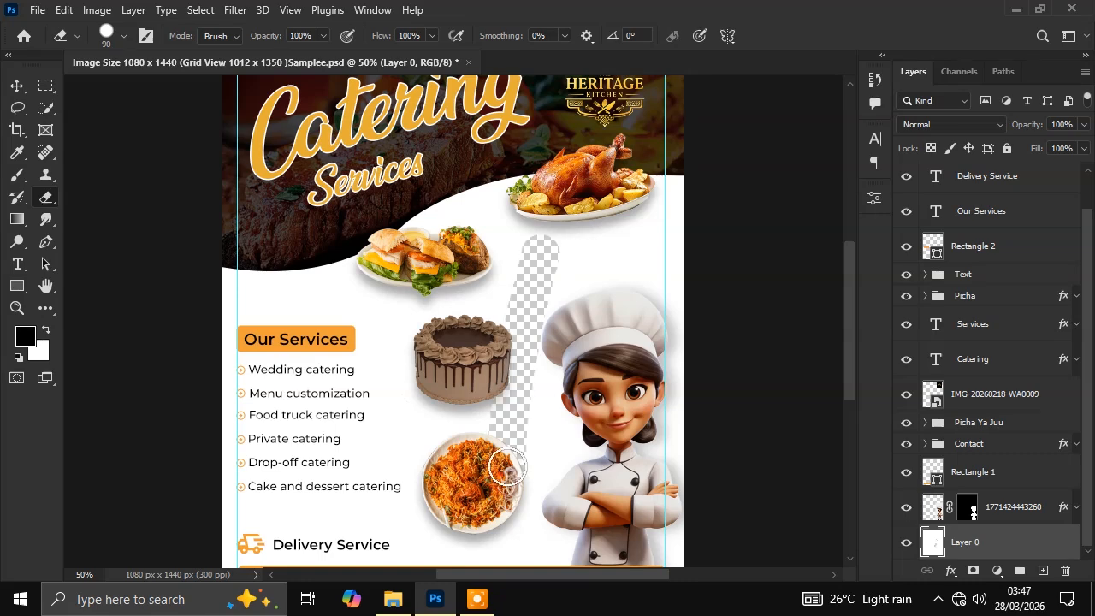
key(ctrl+z)
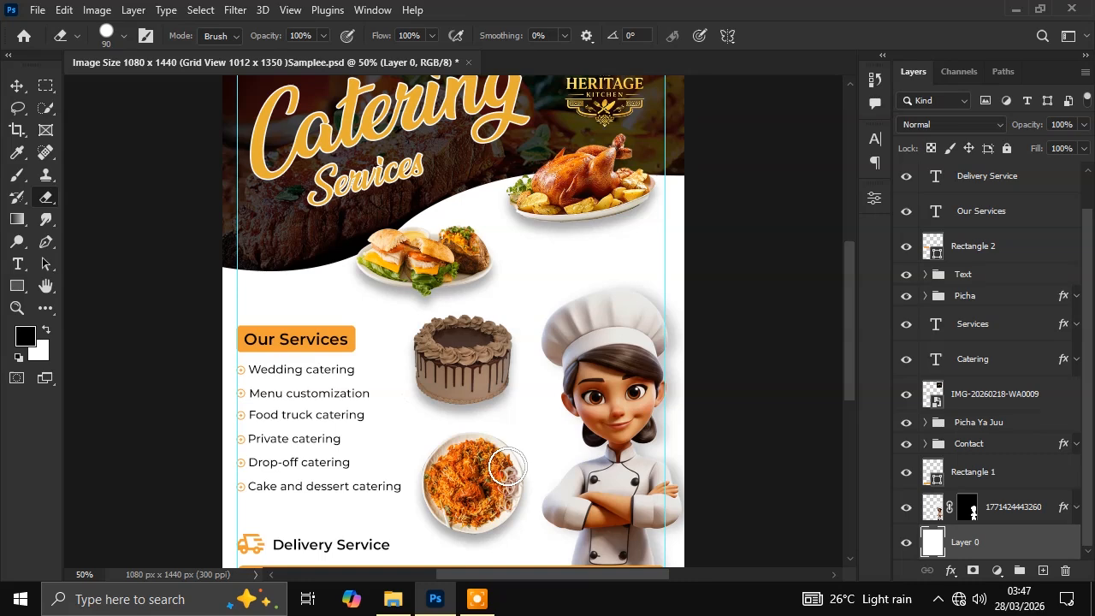
Hide and show the Rectangle 1 and Delivery Service layers one after the other to check what each holds
click(16, 175)
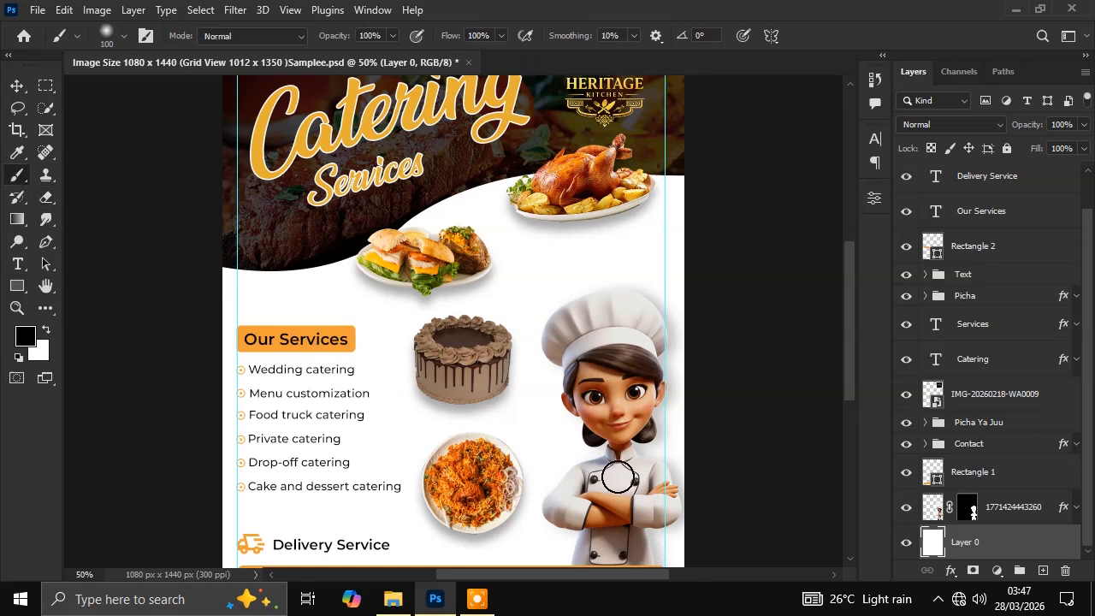
click(984, 476)
drag(849, 337, 845, 390)
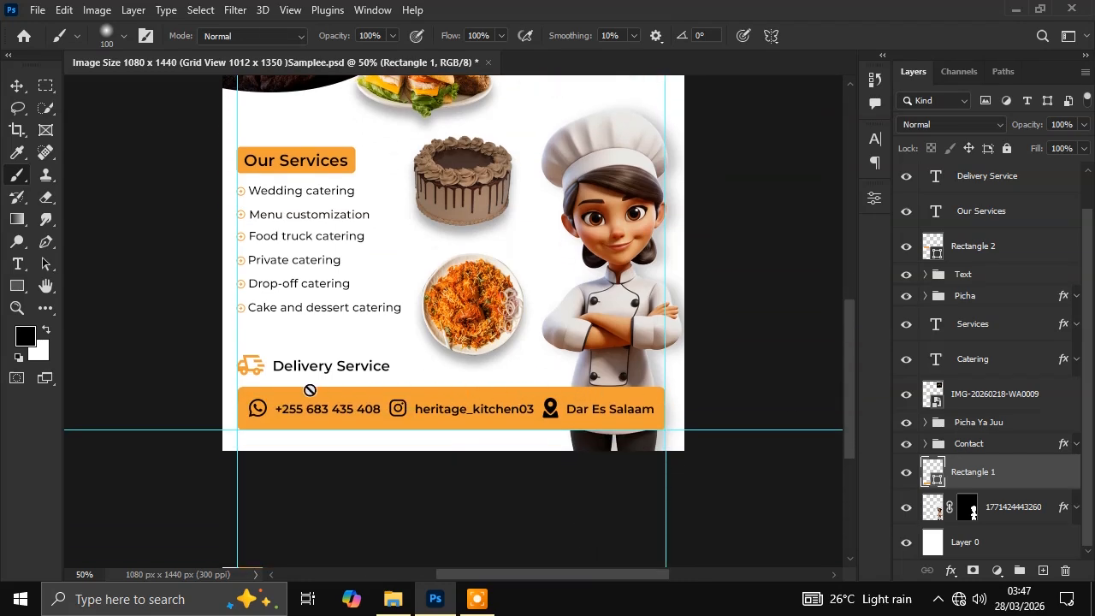
click(907, 476)
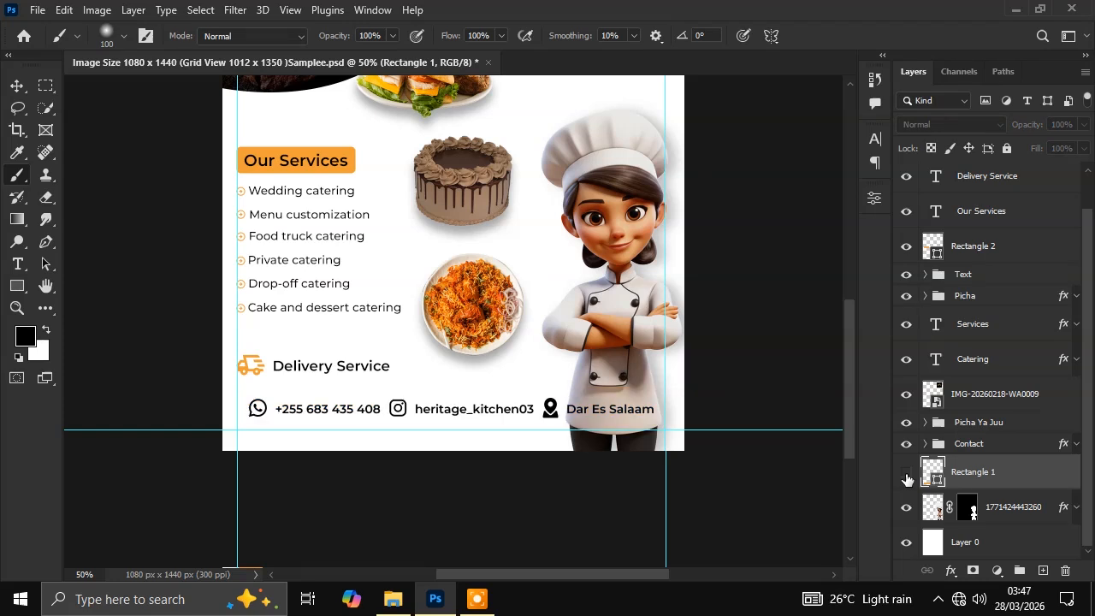
click(907, 476)
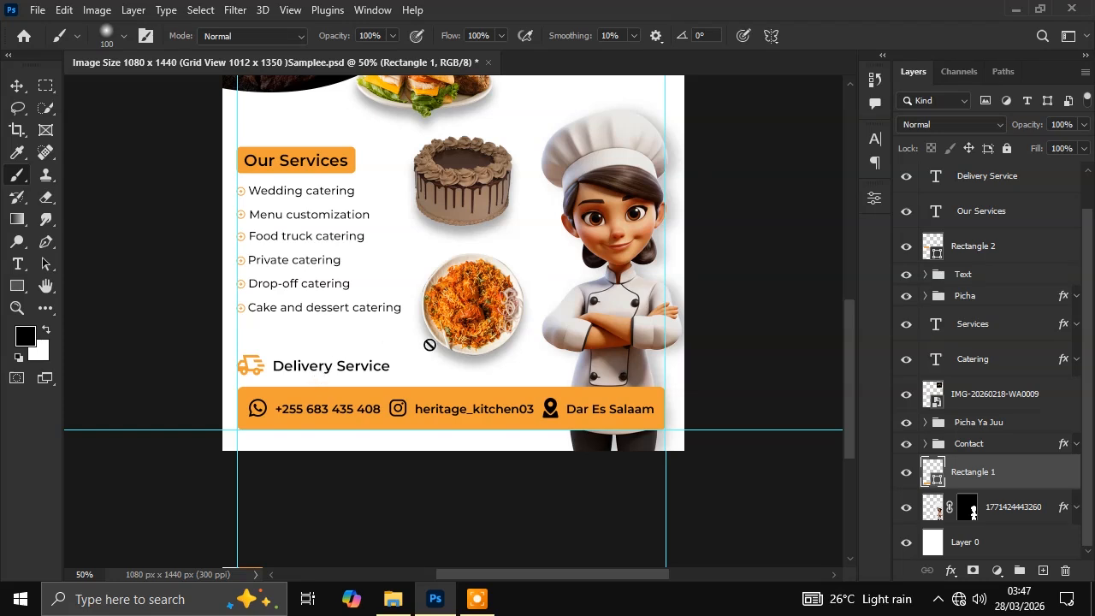
click(908, 177)
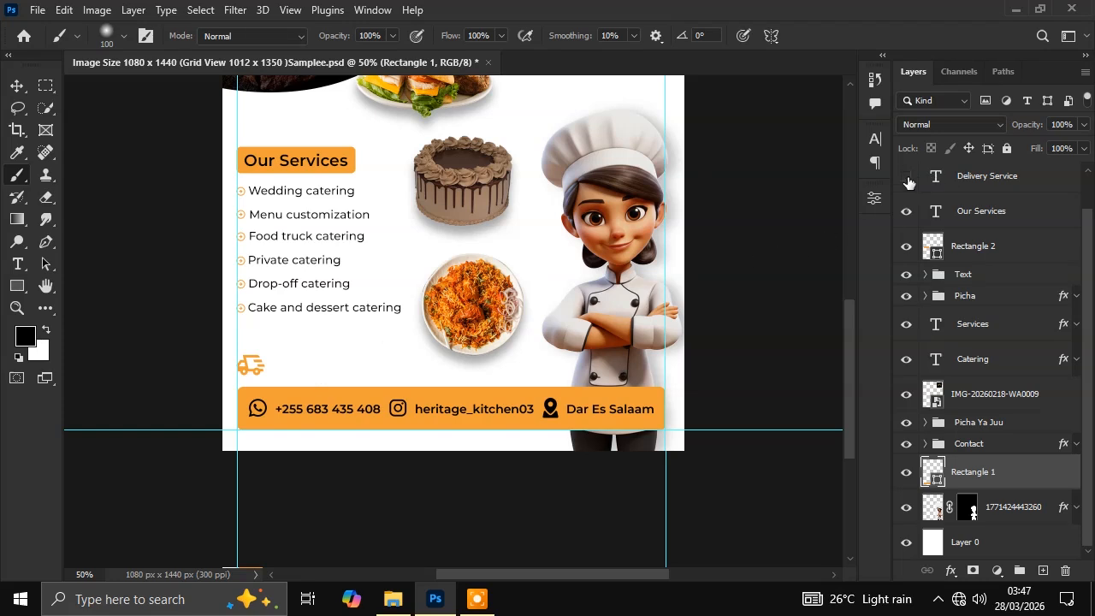
click(907, 177)
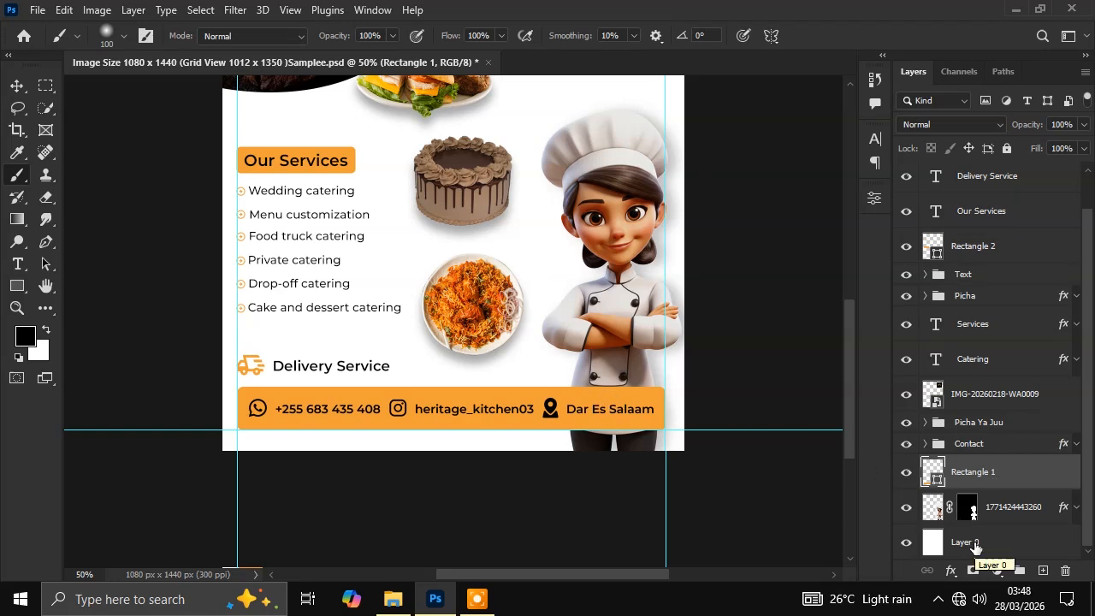
Rasterize the Rectangle 1 shape layer and undo the conversion
right_click(985, 476)
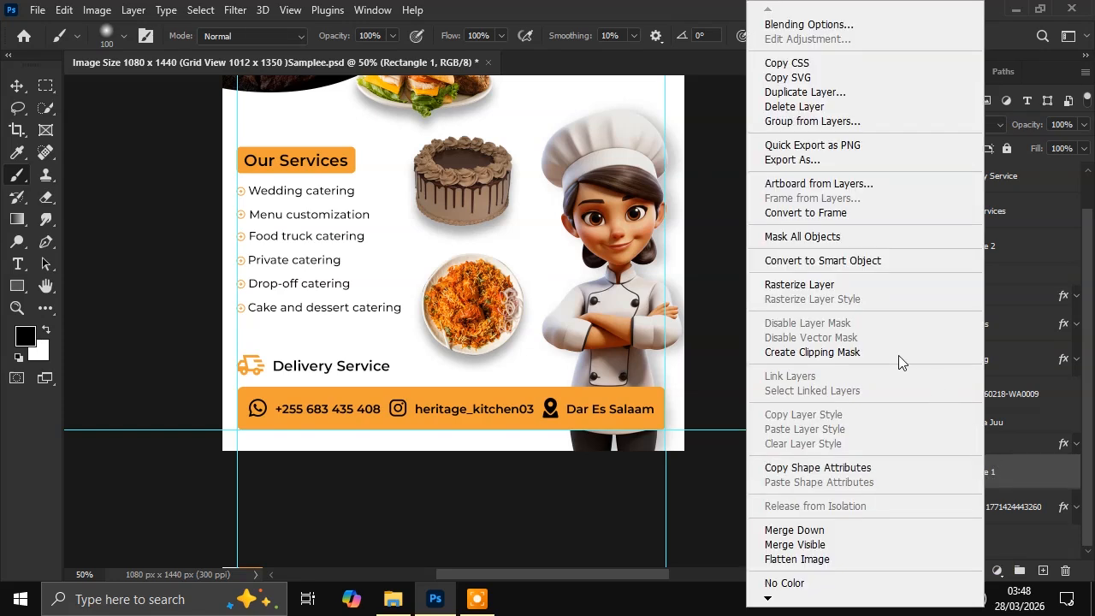
click(777, 286)
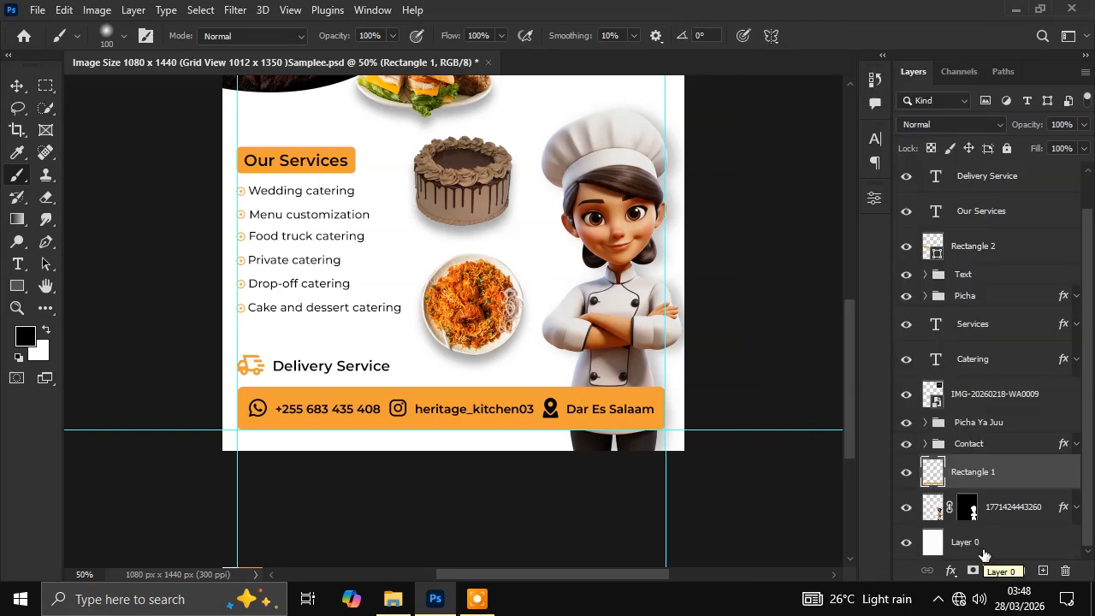
key(ctrl+z)
Rasterize Rectangle 1 again, paint two soft black dabs on the orange contact bar, and undo the dabs and the rasterizing
right_click(991, 472)
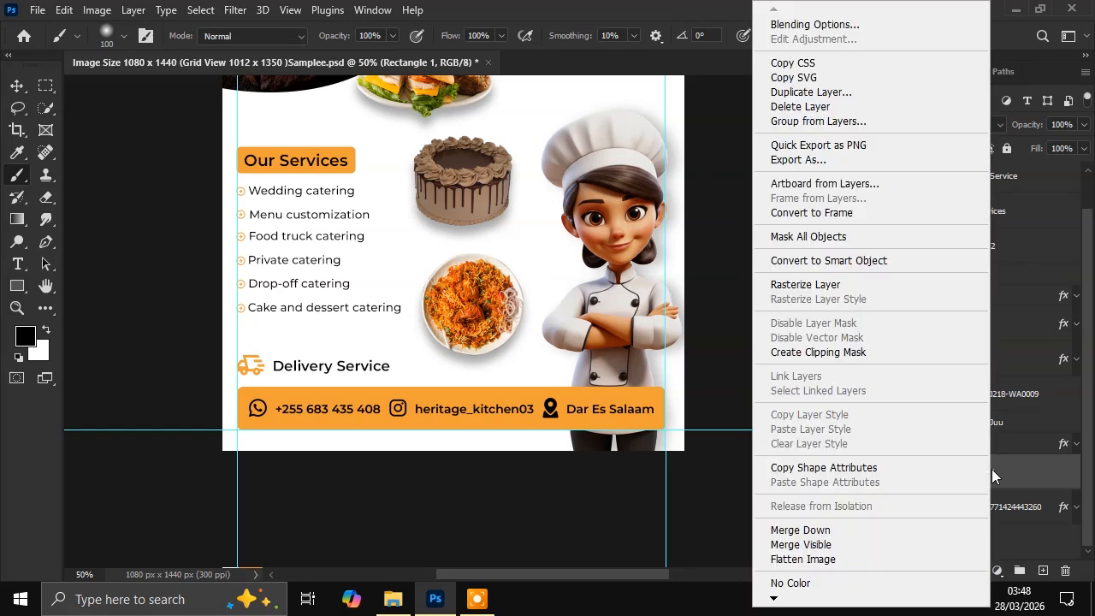
click(824, 285)
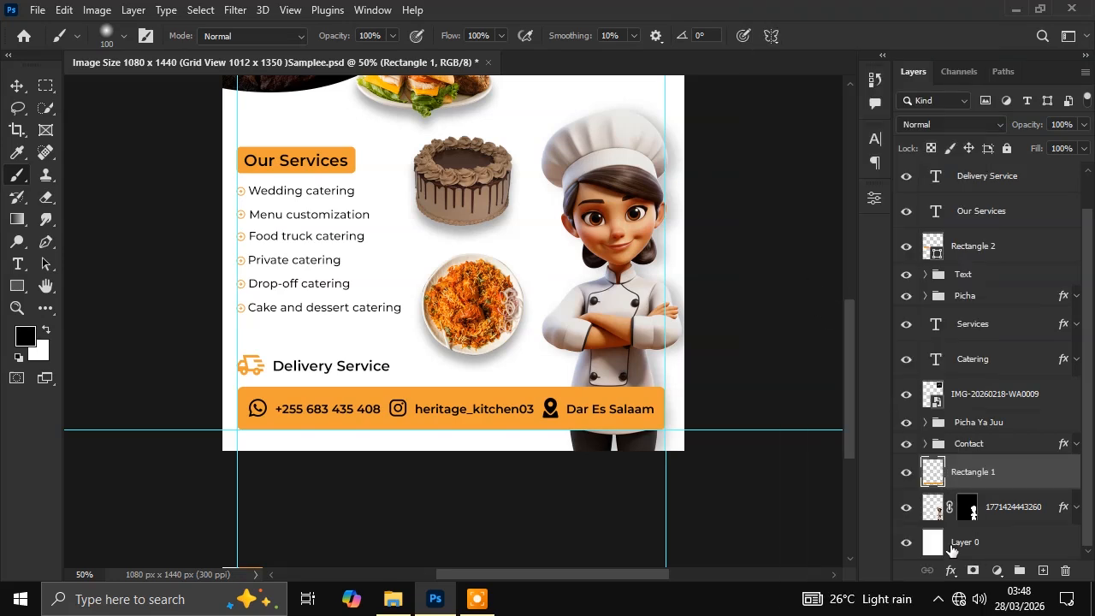
click(950, 550)
click(986, 478)
click(517, 400)
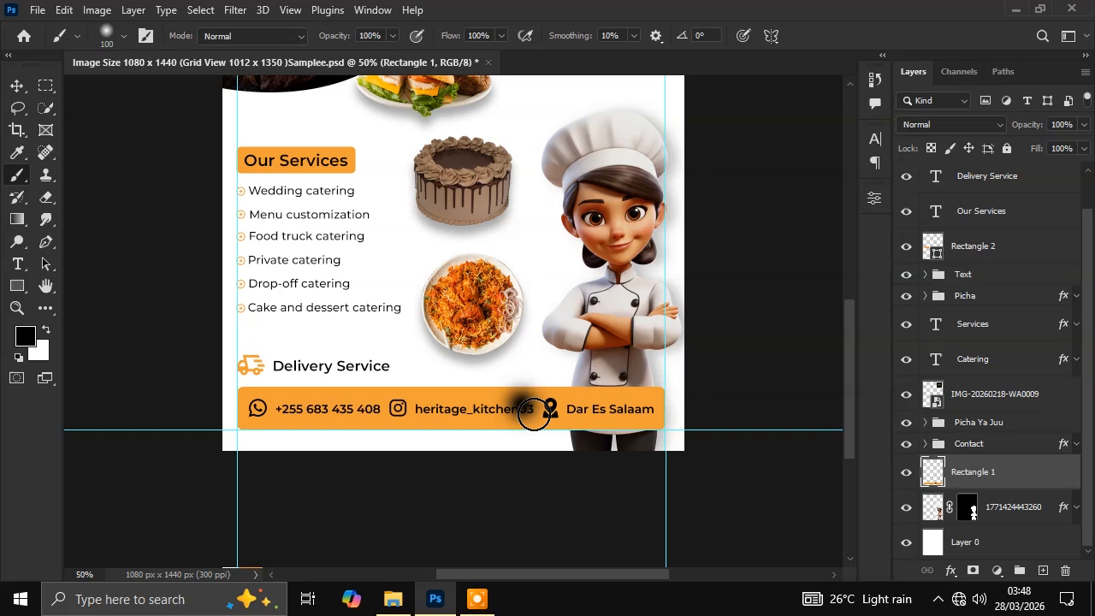
click(393, 402)
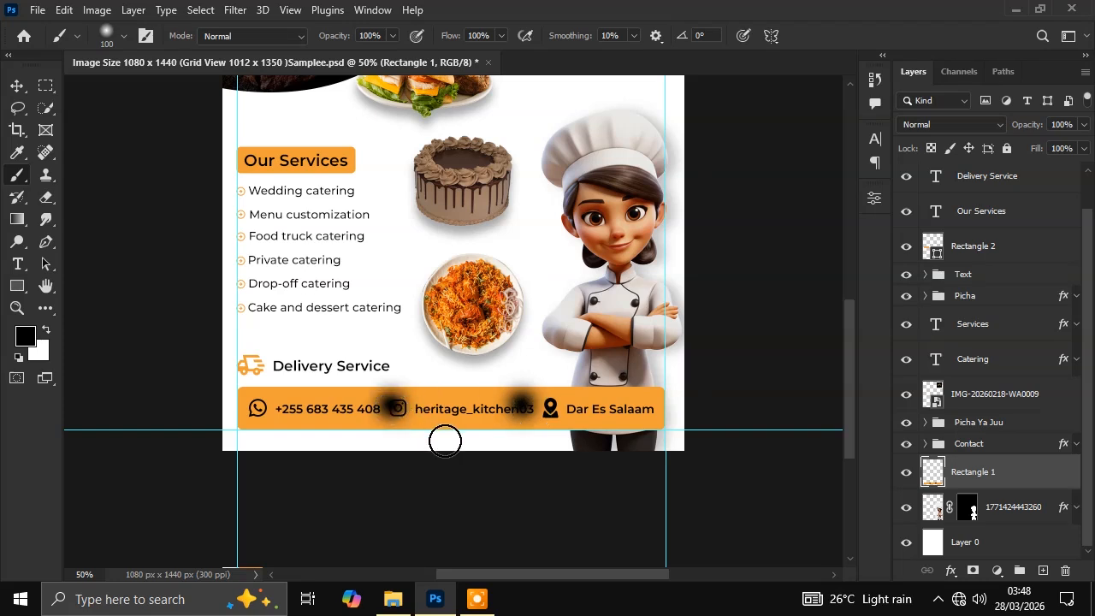
key(ctrl+z)
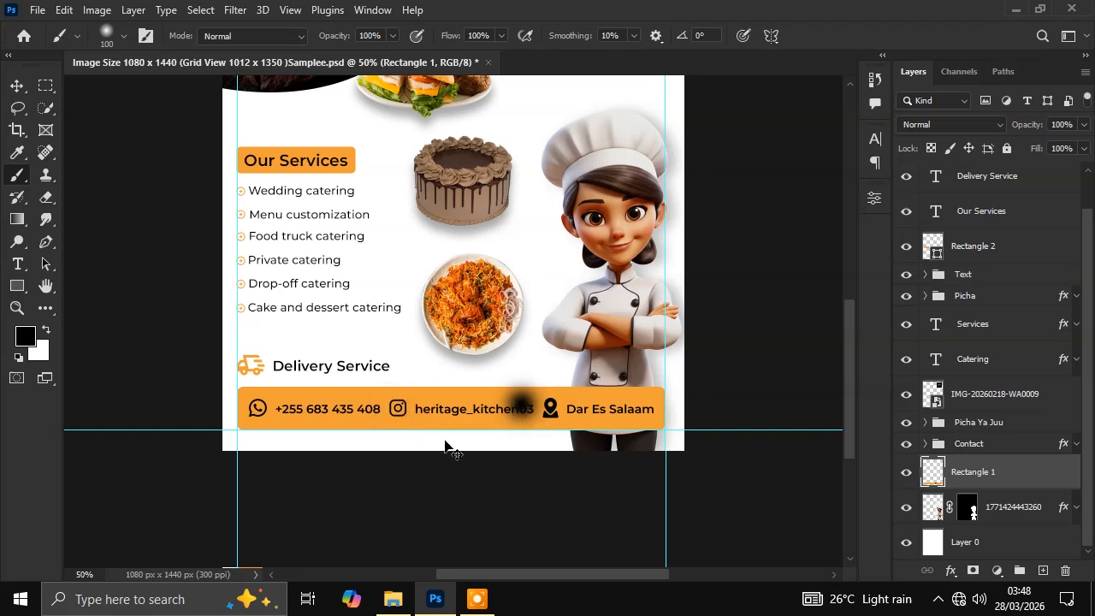
key(ctrl+z)
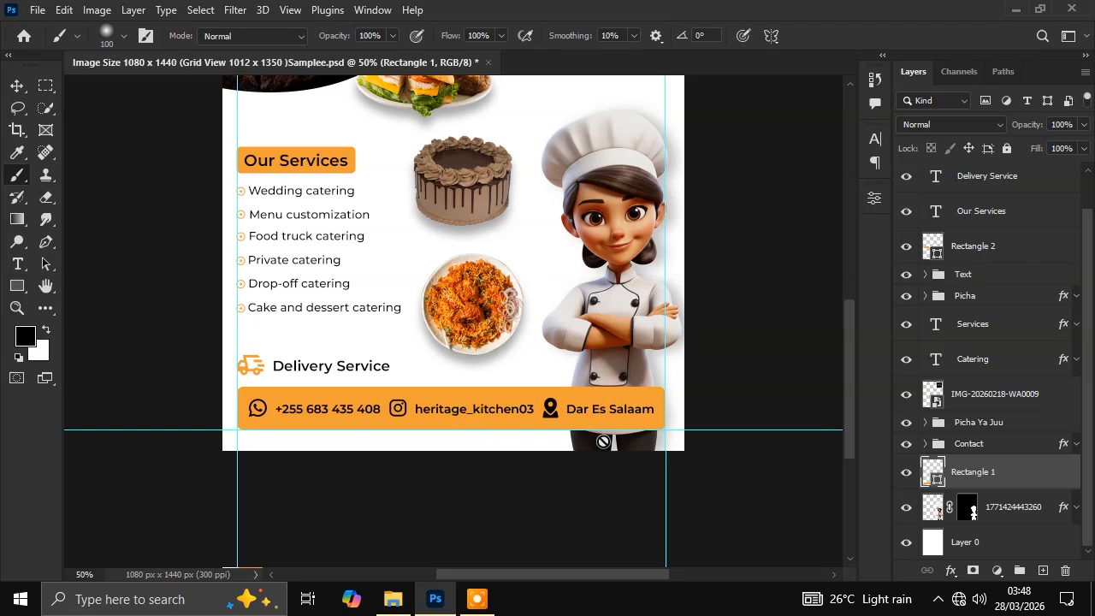
Change the shape fill of the Rectangle 1 contact bar to red with the Rectangle tool
click(21, 287)
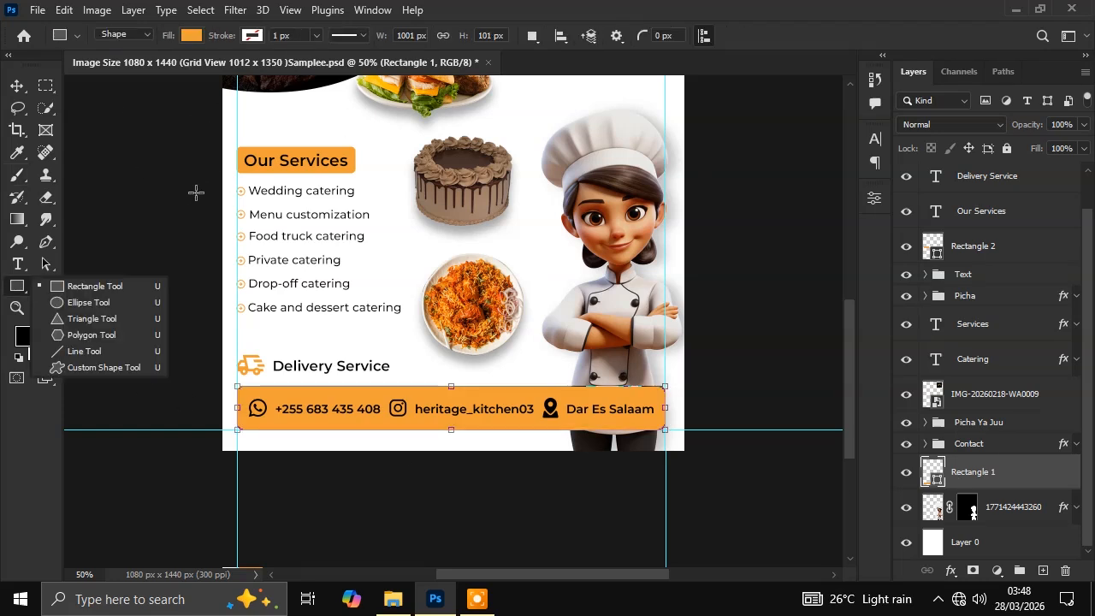
click(195, 36)
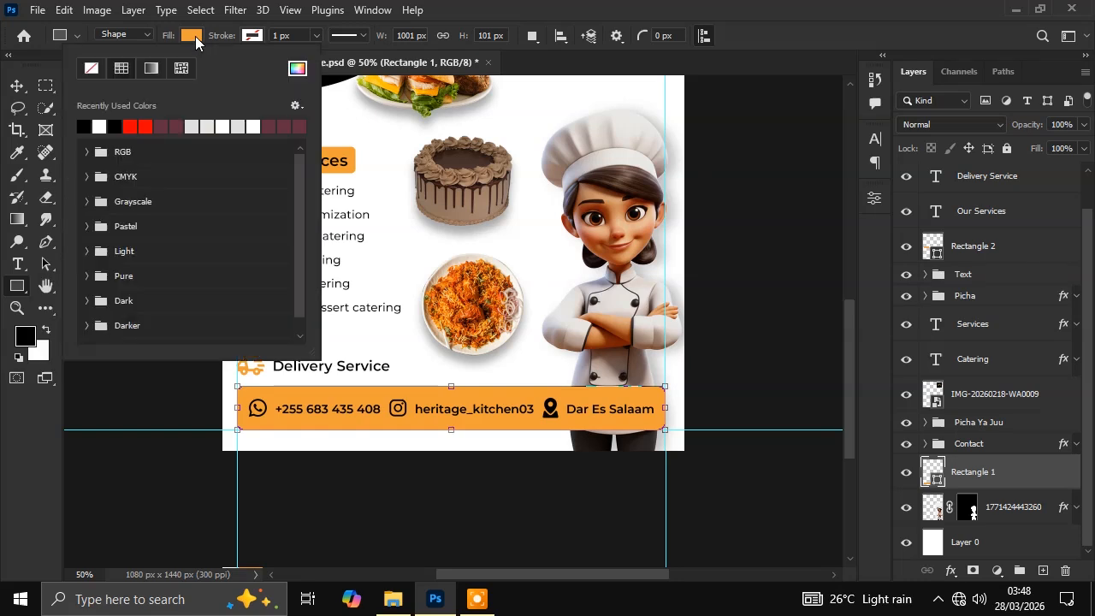
click(141, 126)
click(18, 86)
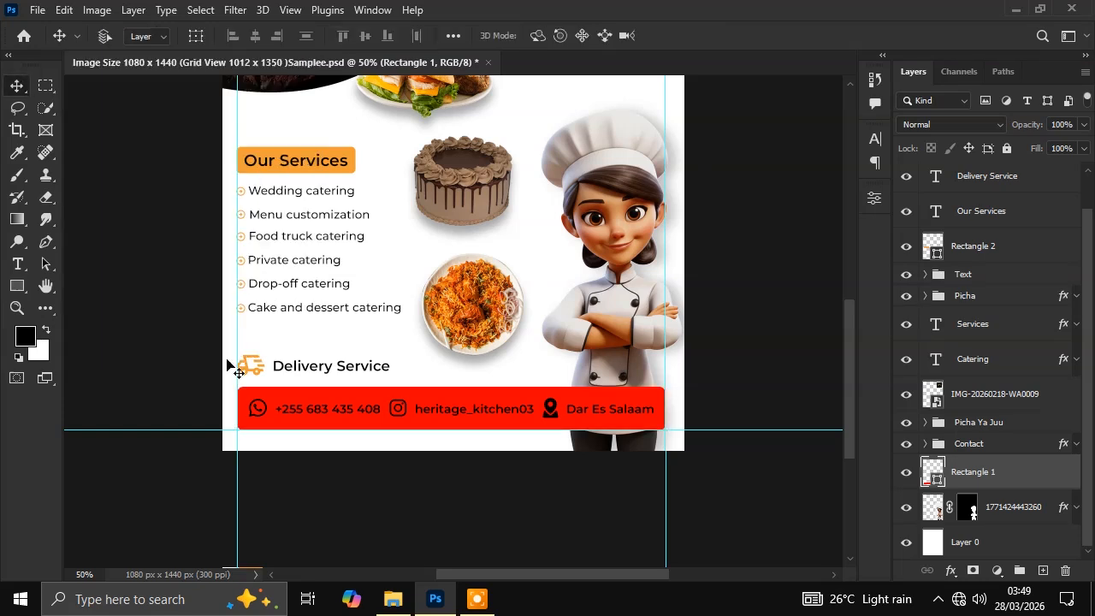
Recolor the Rectangle 1 contact bar bright blue by editing the shape layer's fill color
double_click(933, 473)
drag(890, 502, 890, 388)
click(1031, 279)
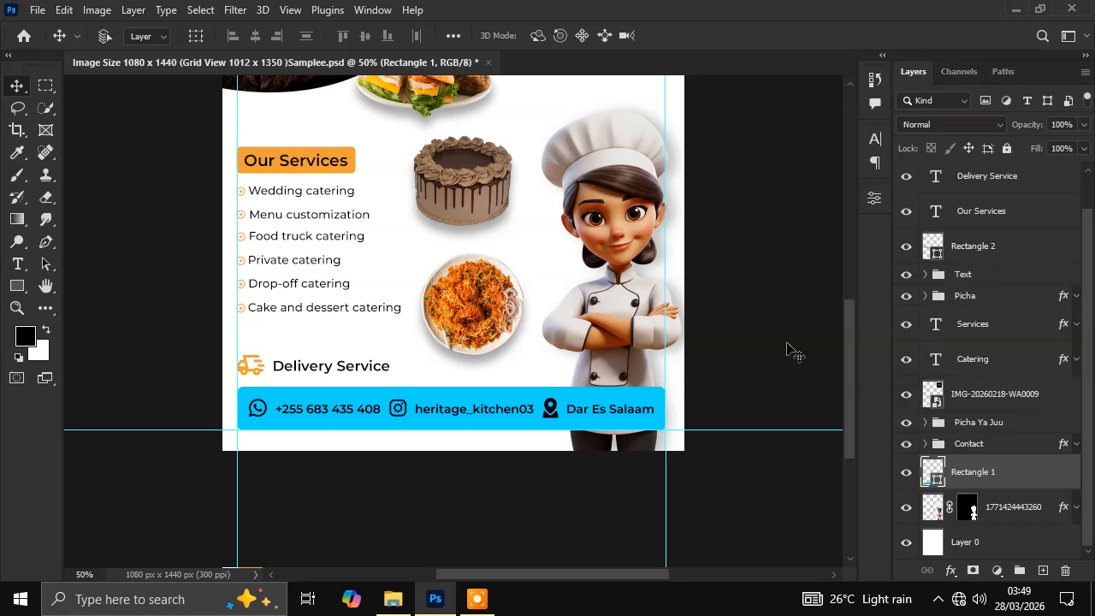
Rasterize Rectangle 1 and try to recolor it through its layer thumbnail and the Rectangle tool's fill
right_click(979, 477)
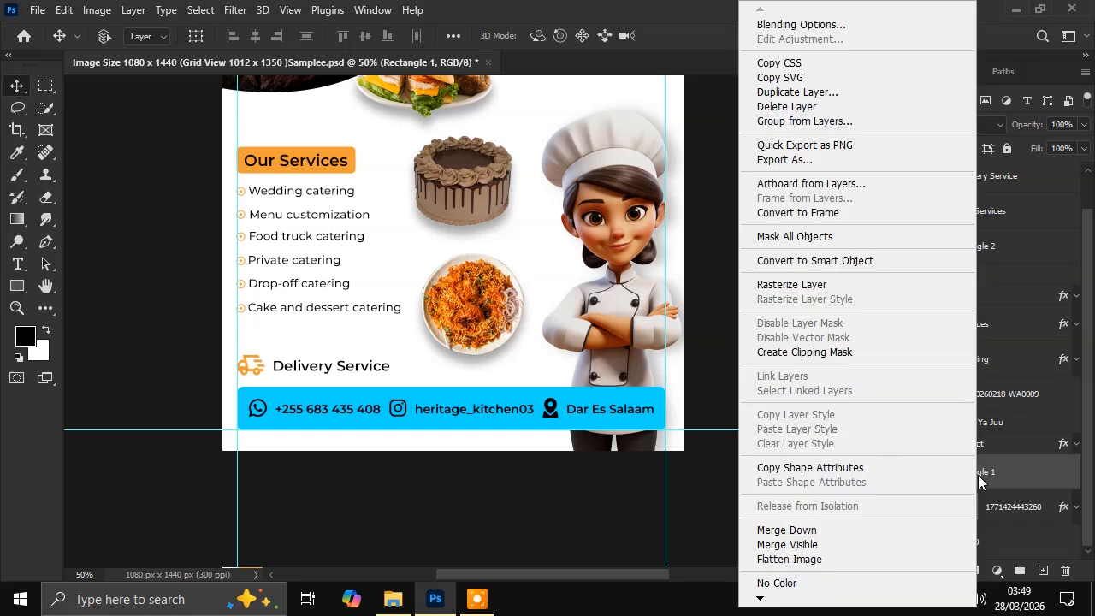
click(815, 287)
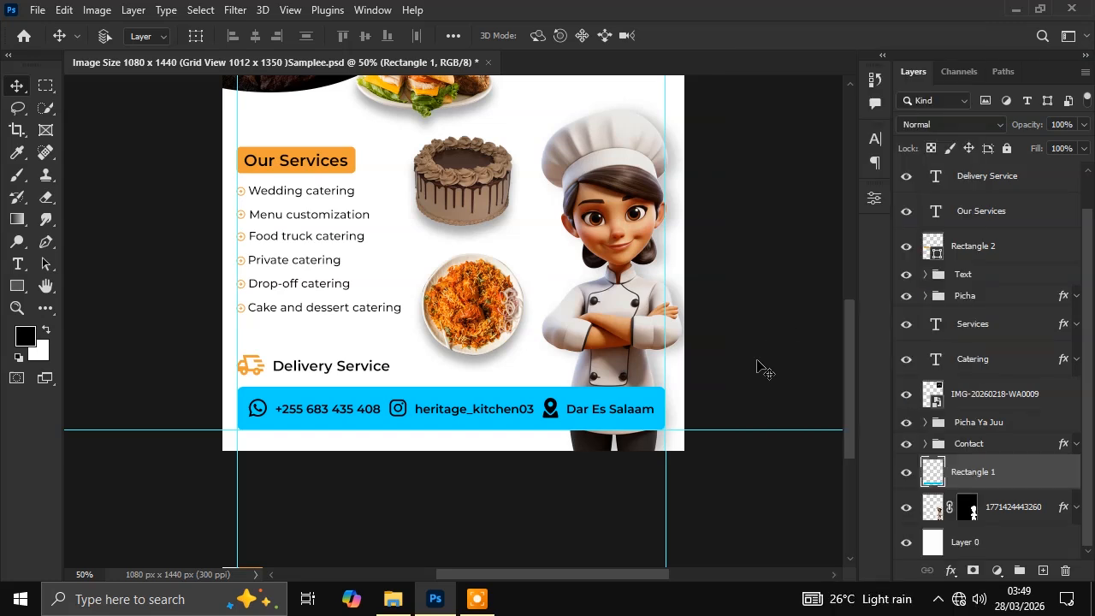
double_click(933, 477)
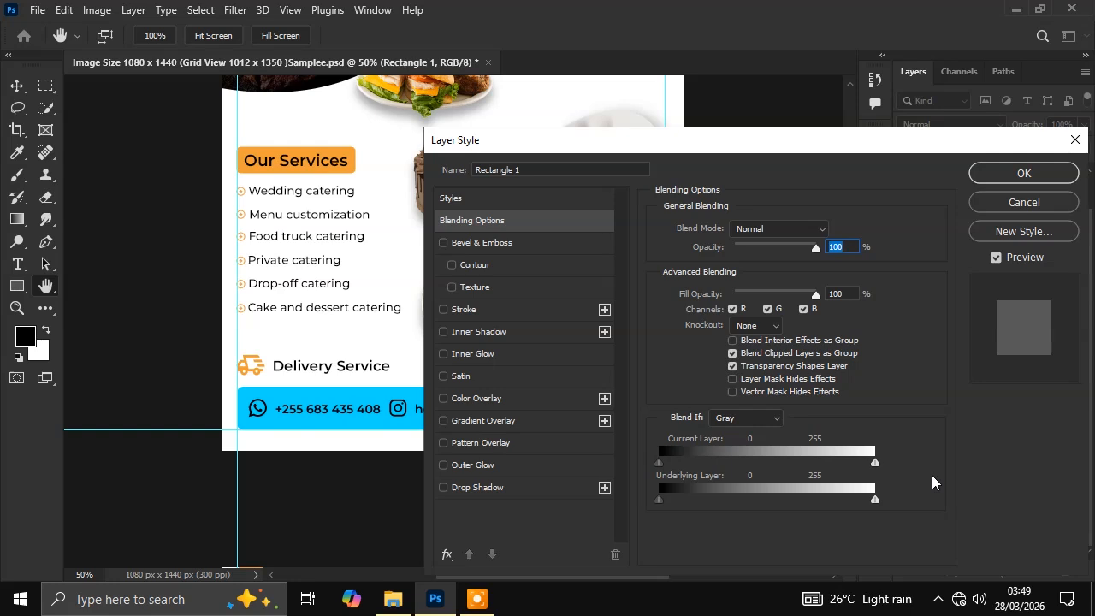
click(1026, 203)
click(16, 288)
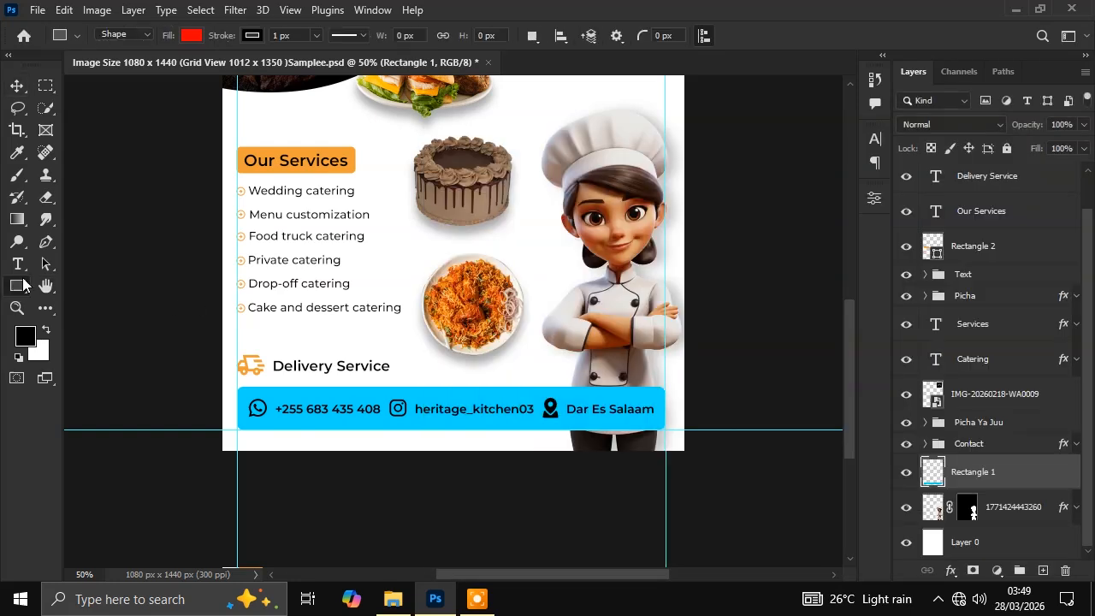
click(190, 35)
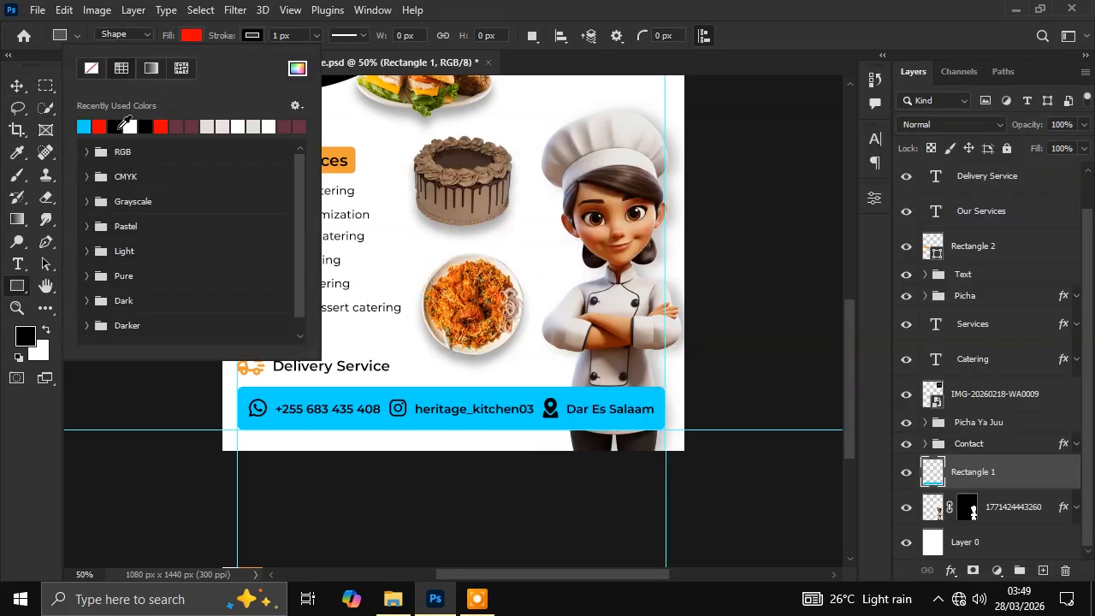
click(16, 87)
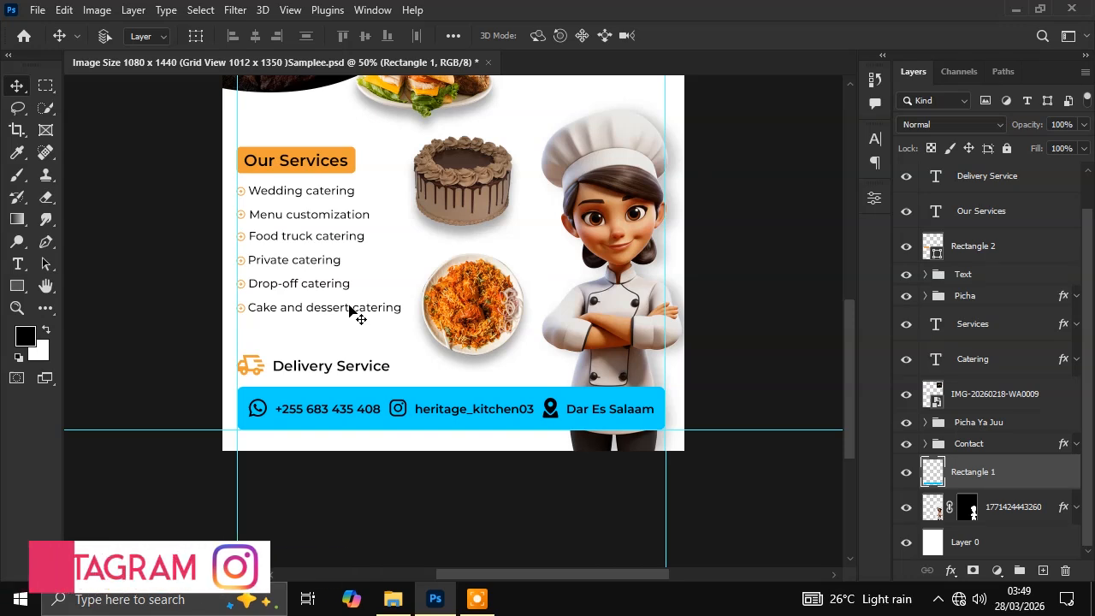
Undo the rasterizing and both recolorings of Rectangle 1
key(ctrl+z)
key(ctrl+z)
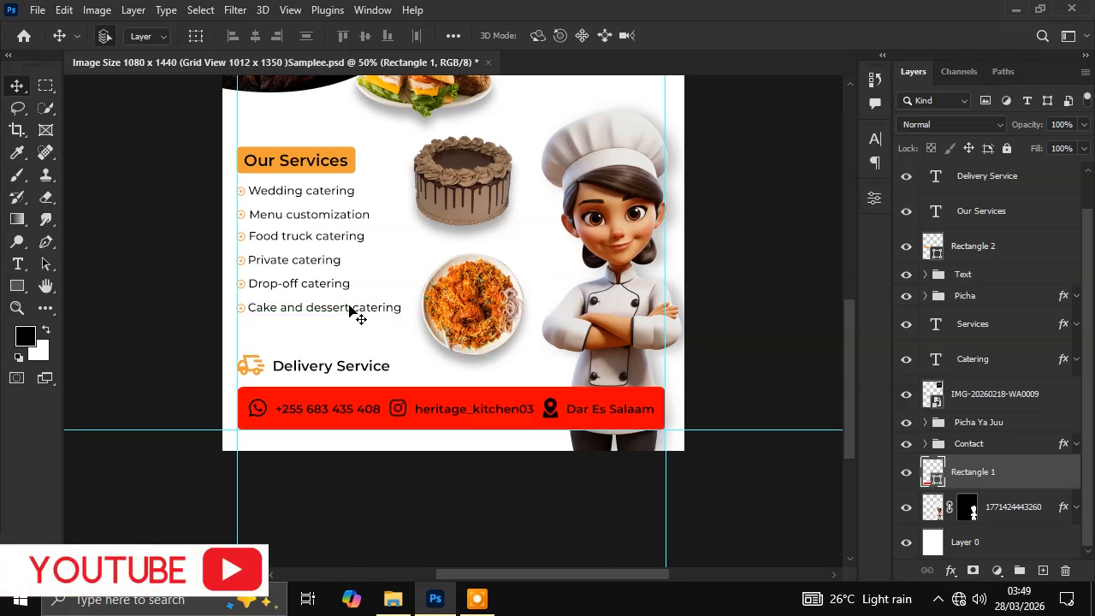
key(ctrl+z)
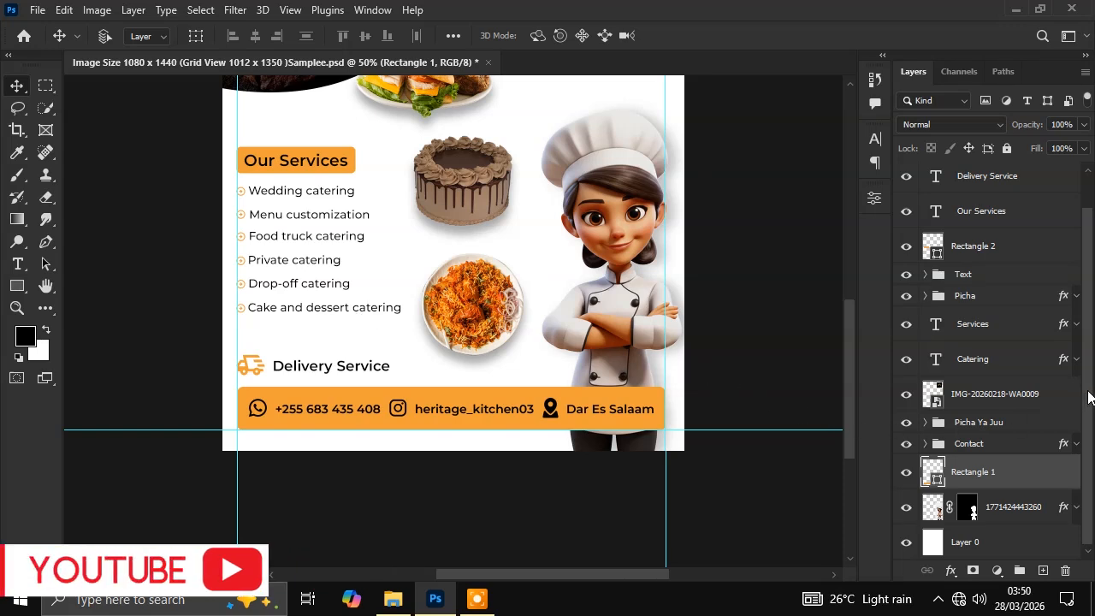
Rasterize the Delivery Service text layer and erase most of the word "Service" with the Eraser
scroll(1089, 398, up, 1)
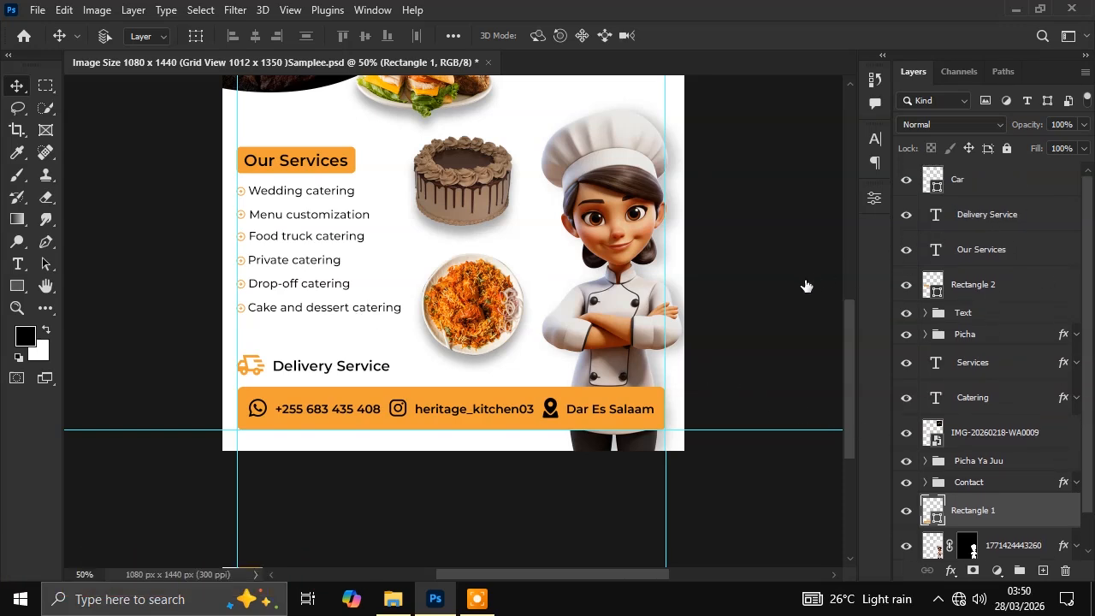
click(342, 365)
click(46, 196)
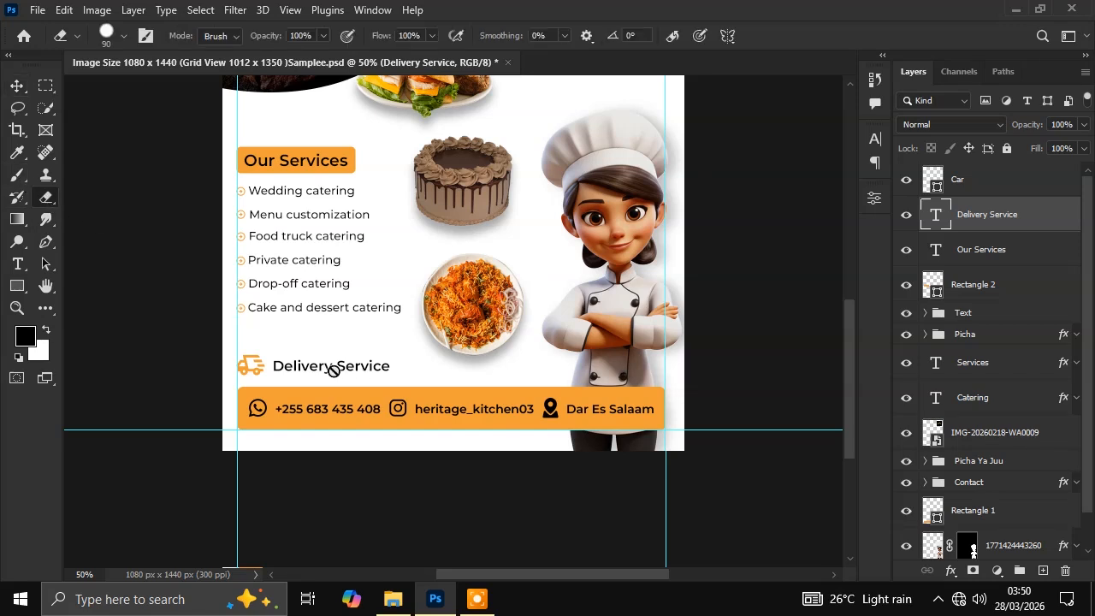
right_click(1014, 219)
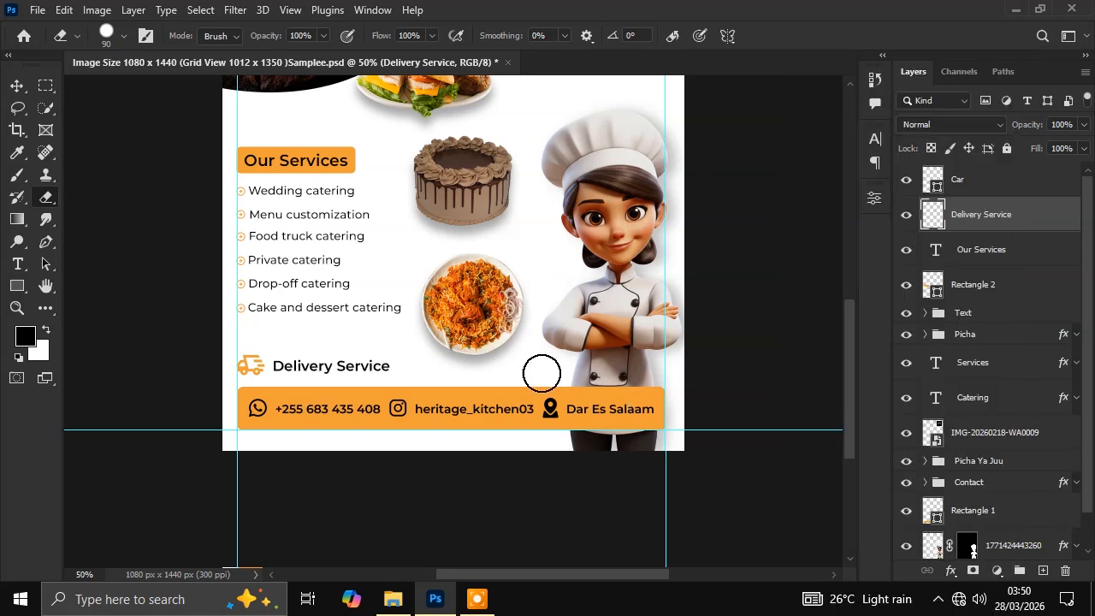
drag(394, 364, 354, 365)
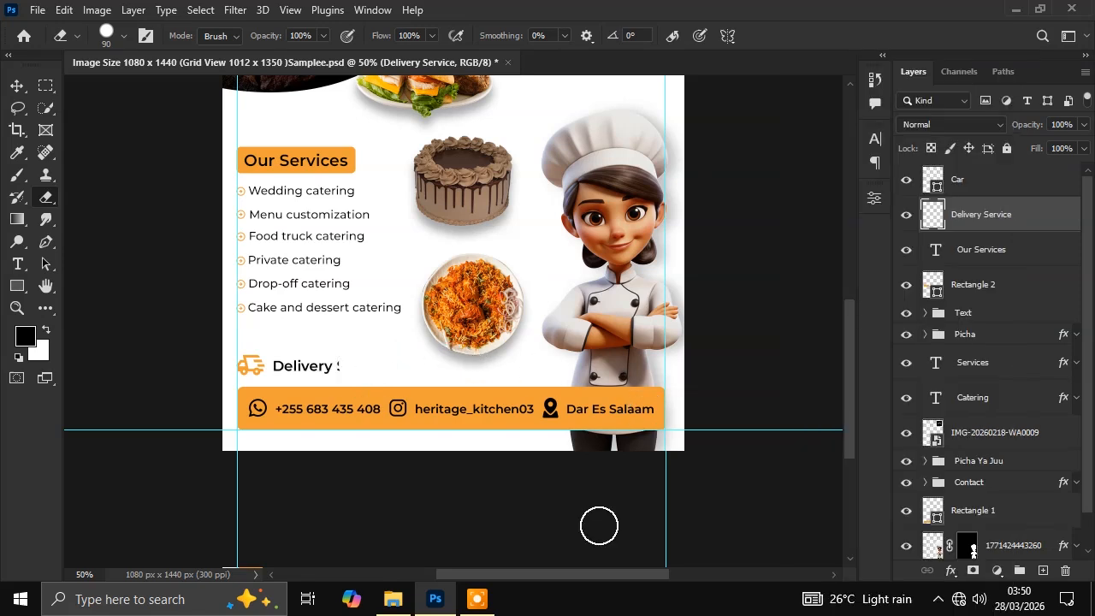
click(17, 86)
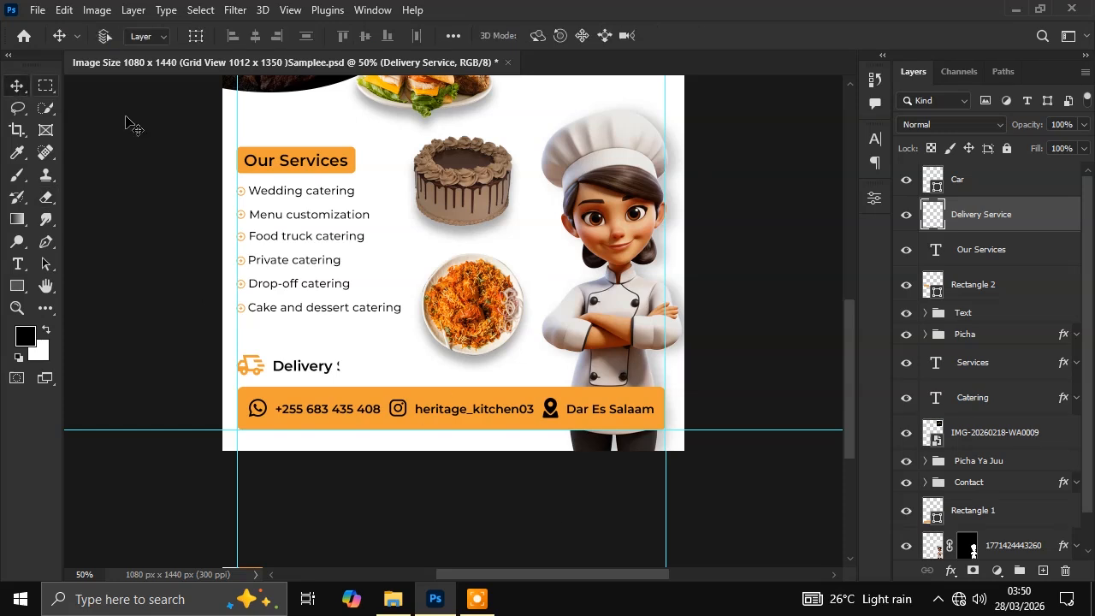
Set the text color of the Our Services heading to white (ffffff)
click(987, 254)
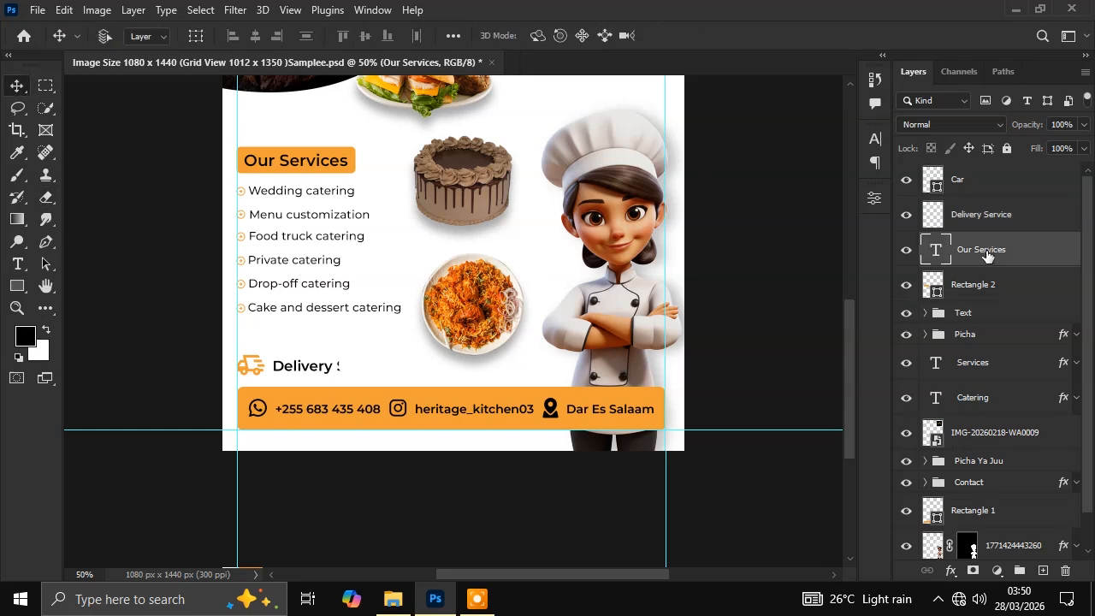
click(873, 141)
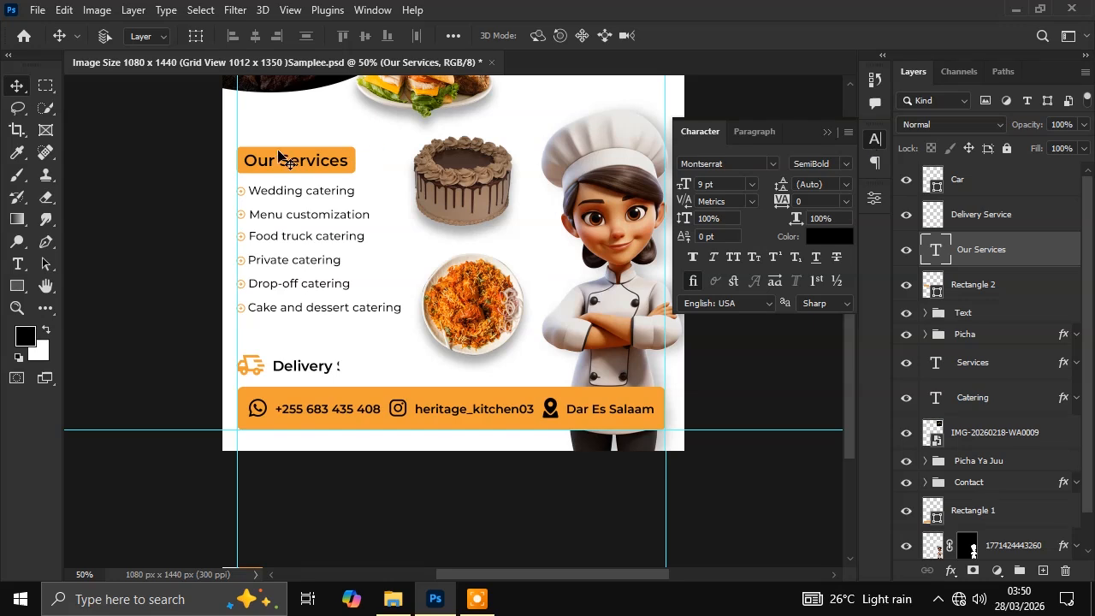
click(830, 237)
text(ffffff)
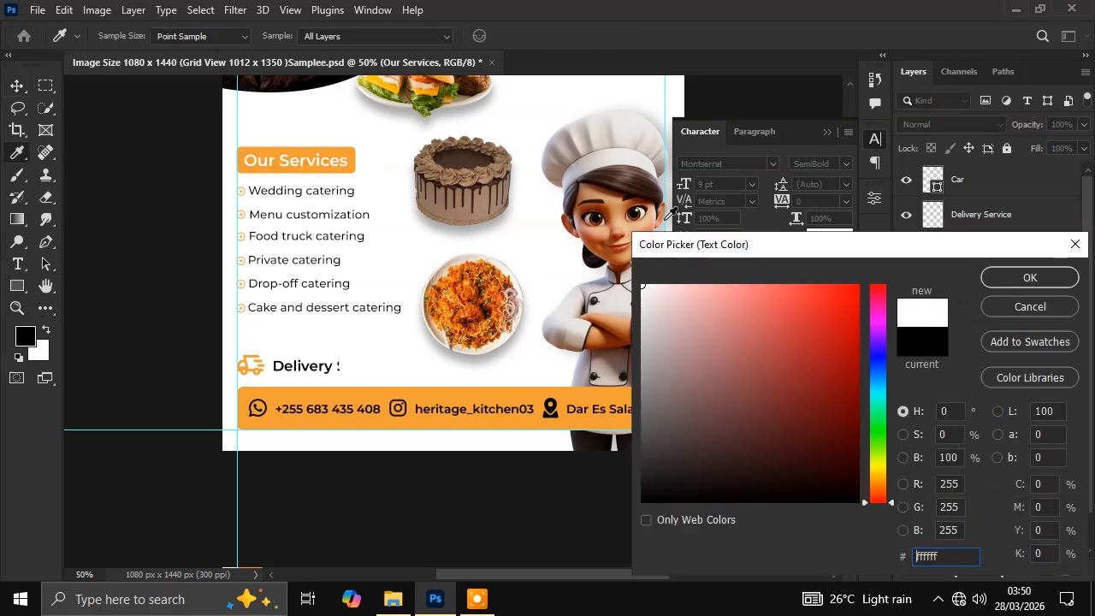
click(1018, 278)
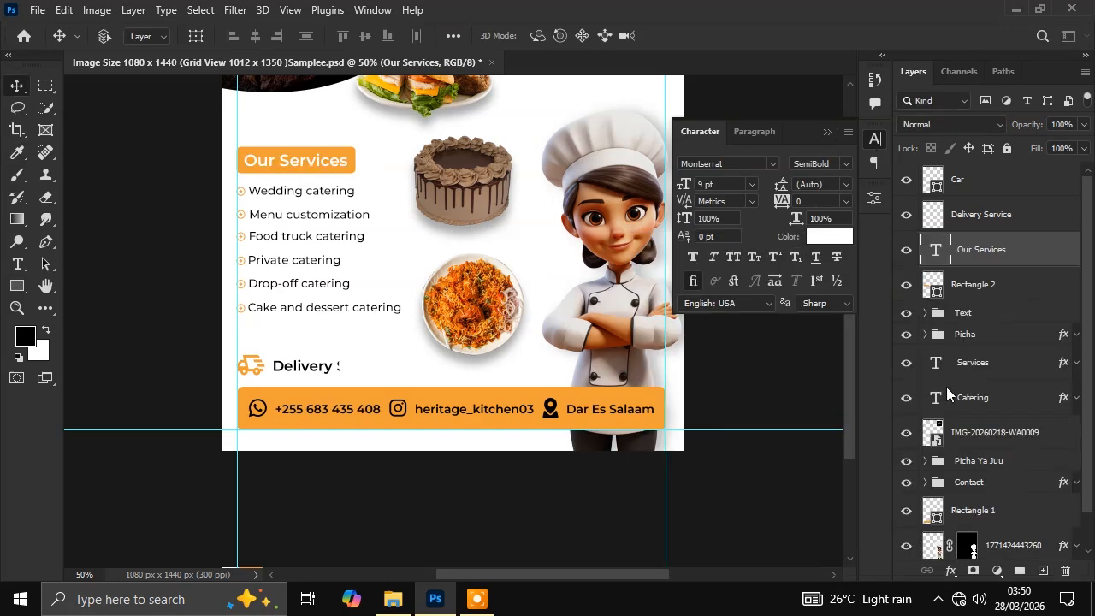
Try to recolor the rasterized Delivery Service layer red using the text color setting
click(996, 219)
click(834, 242)
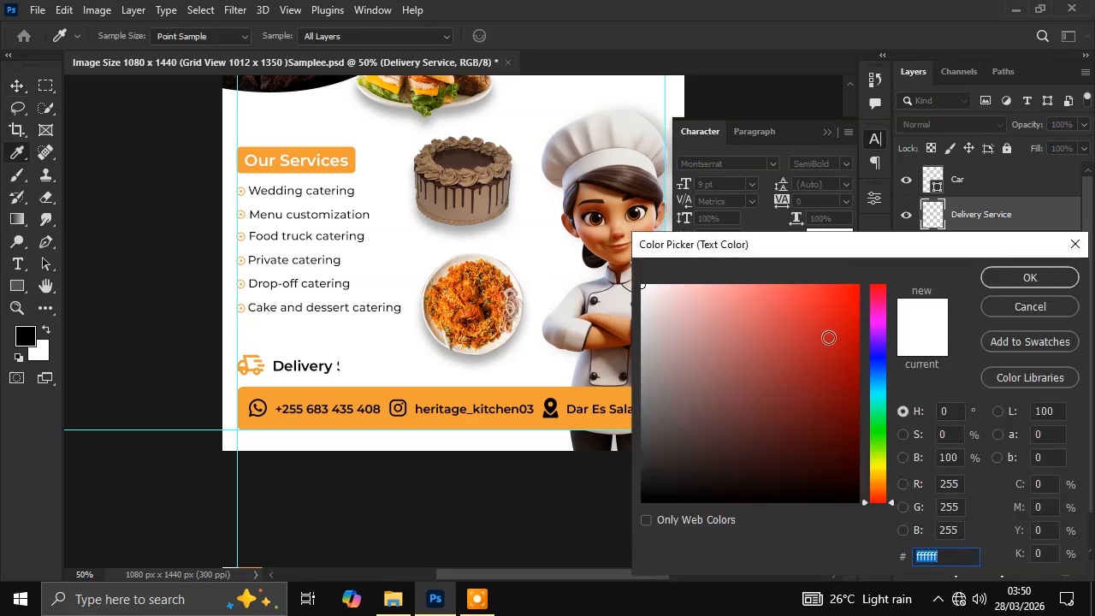
click(849, 322)
click(1009, 279)
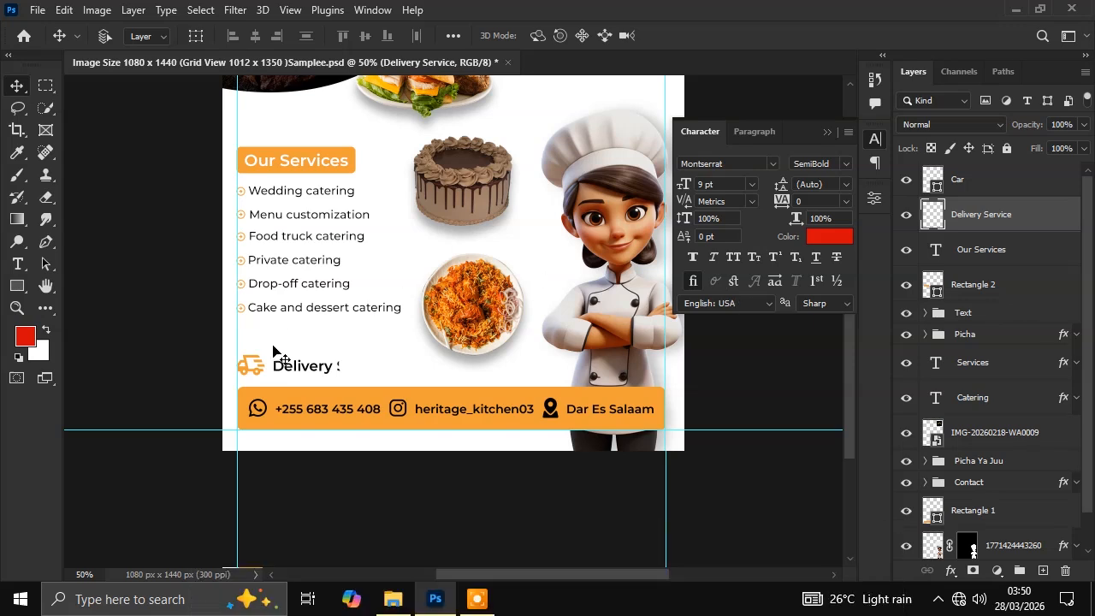
Try adding and deleting a letter in the editable Our Services heading, and discard the edit
click(997, 250)
double_click(314, 158)
key(Right)
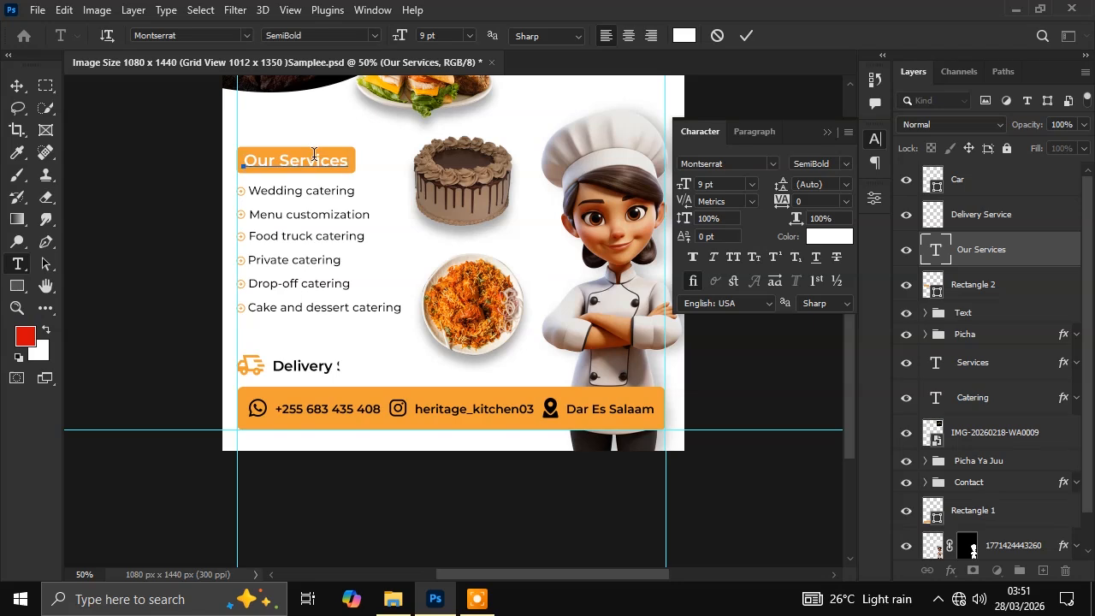
text(s)
key(BackSpace)
click(722, 39)
key(v)
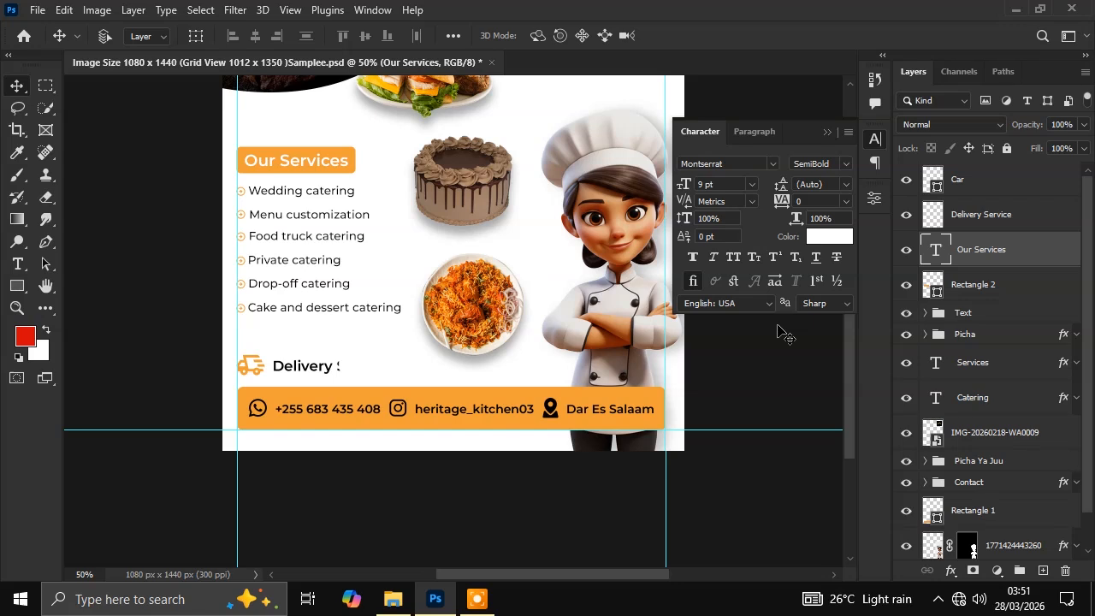
click(827, 131)
Hide and show the Contact group, and expand it to examine the layers it contains before collapsing it
scroll(992, 359, down, 1)
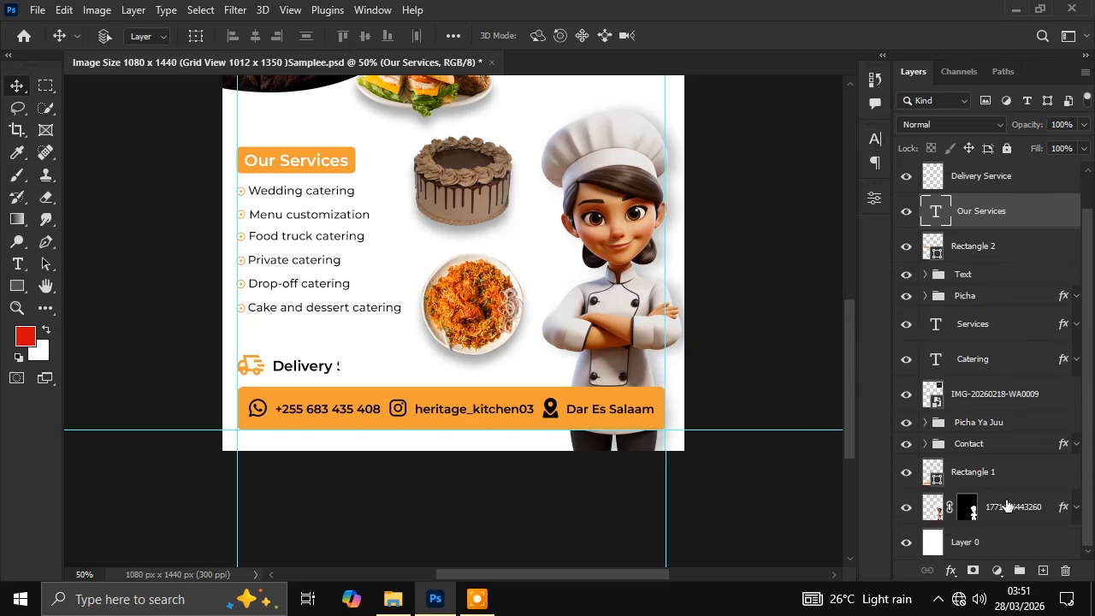
click(988, 446)
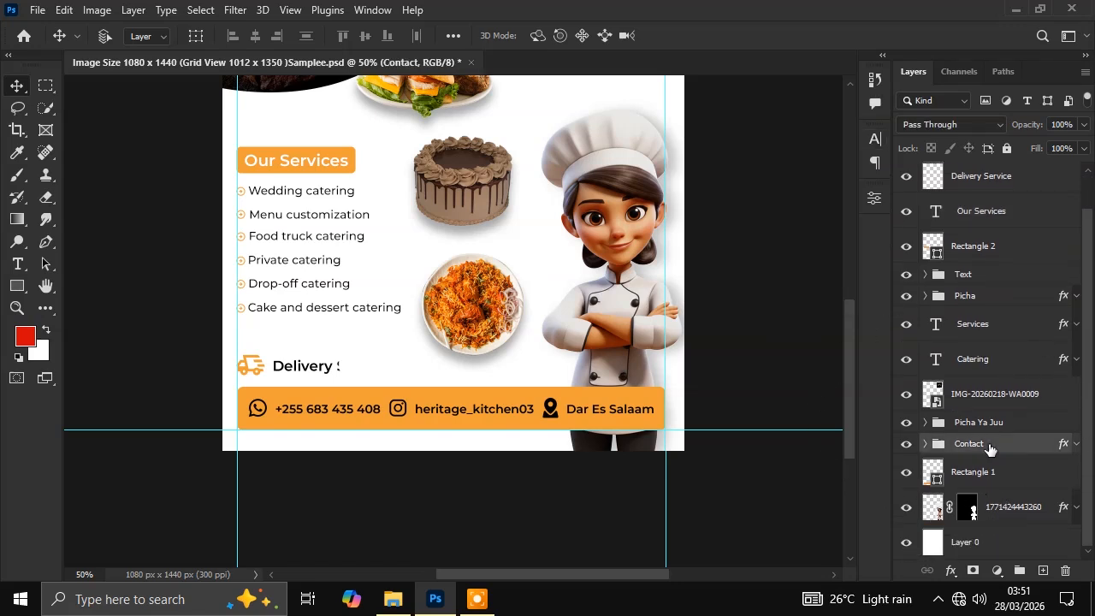
click(906, 443)
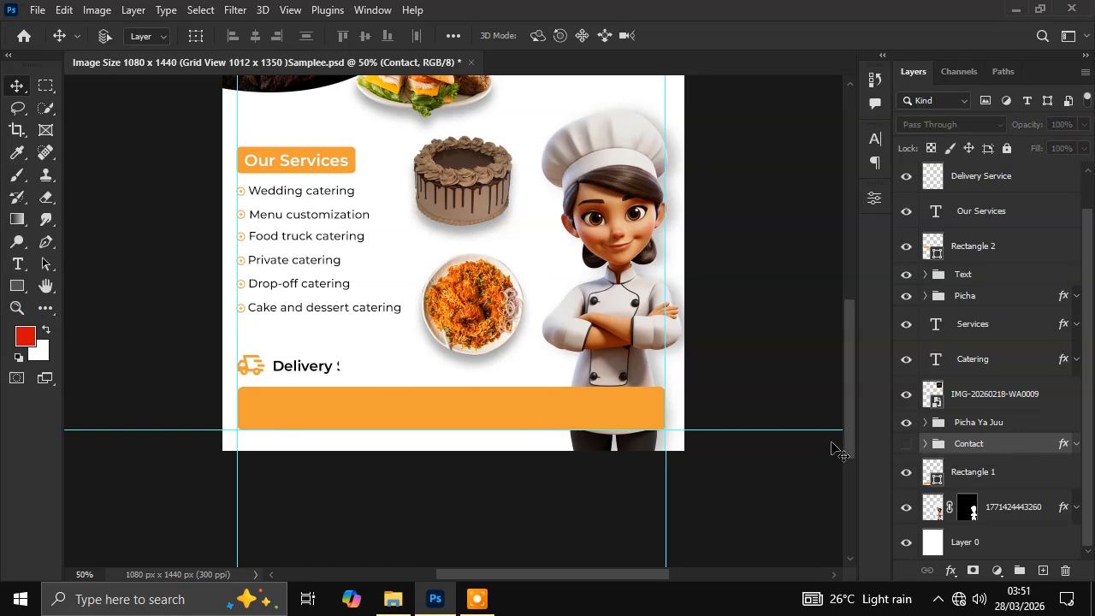
click(906, 444)
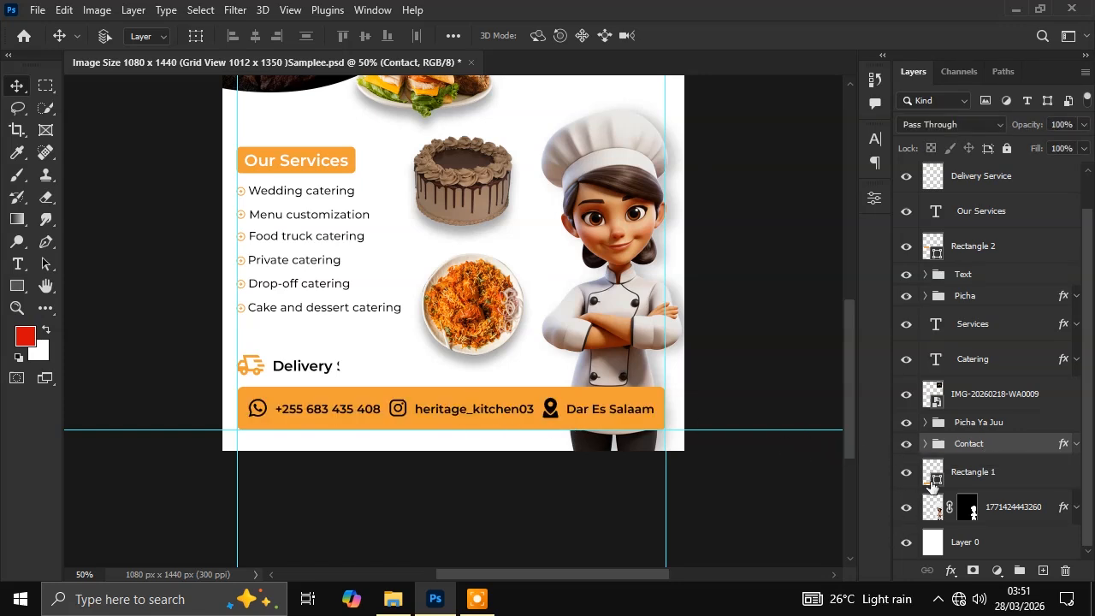
click(925, 443)
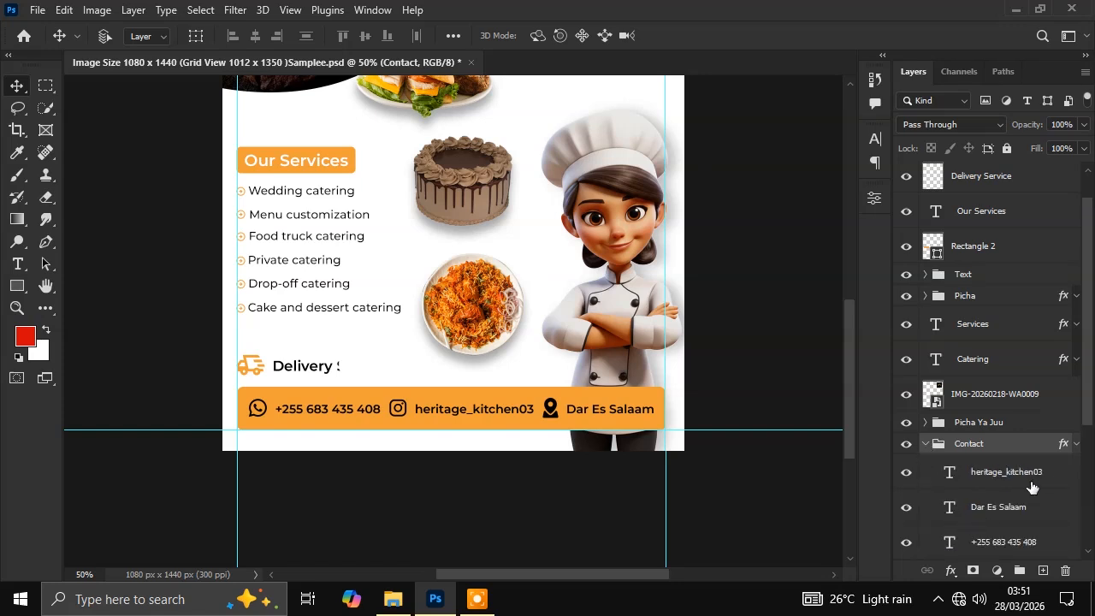
scroll(1027, 496, down, 5)
scroll(956, 450, up, 4)
click(925, 409)
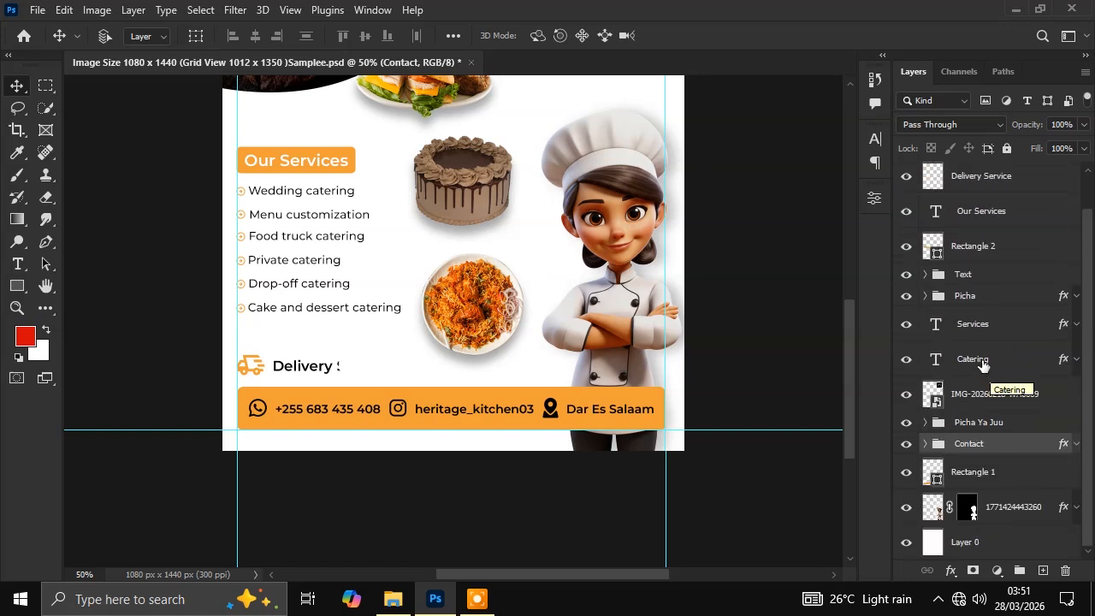
Group the Catering and Services text layers and rename the group m
click(983, 365)
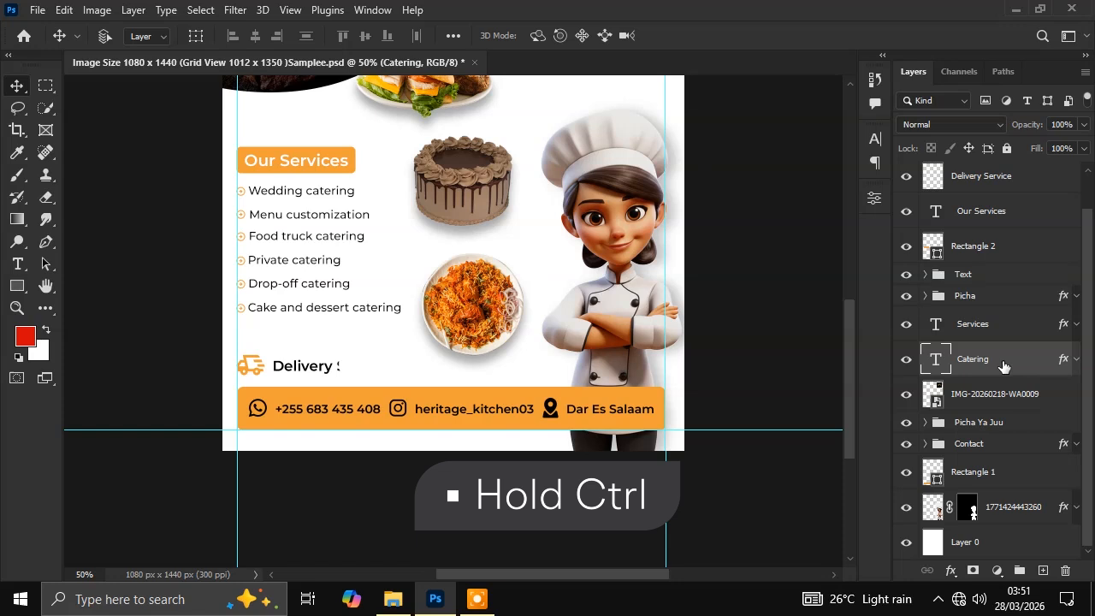
ctrl+click(993, 326)
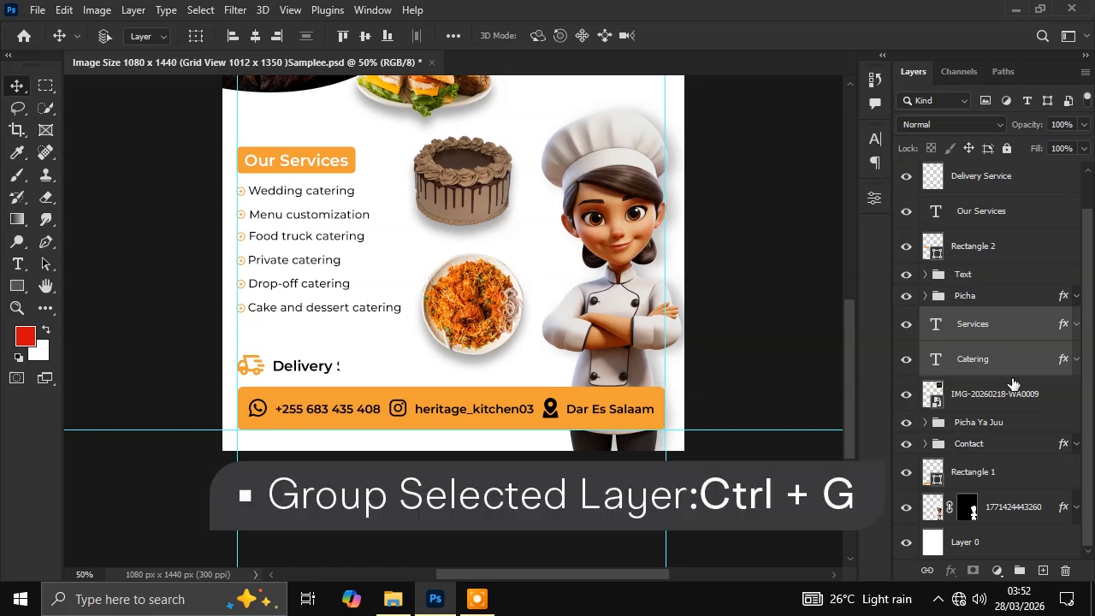
key(ctrl+g)
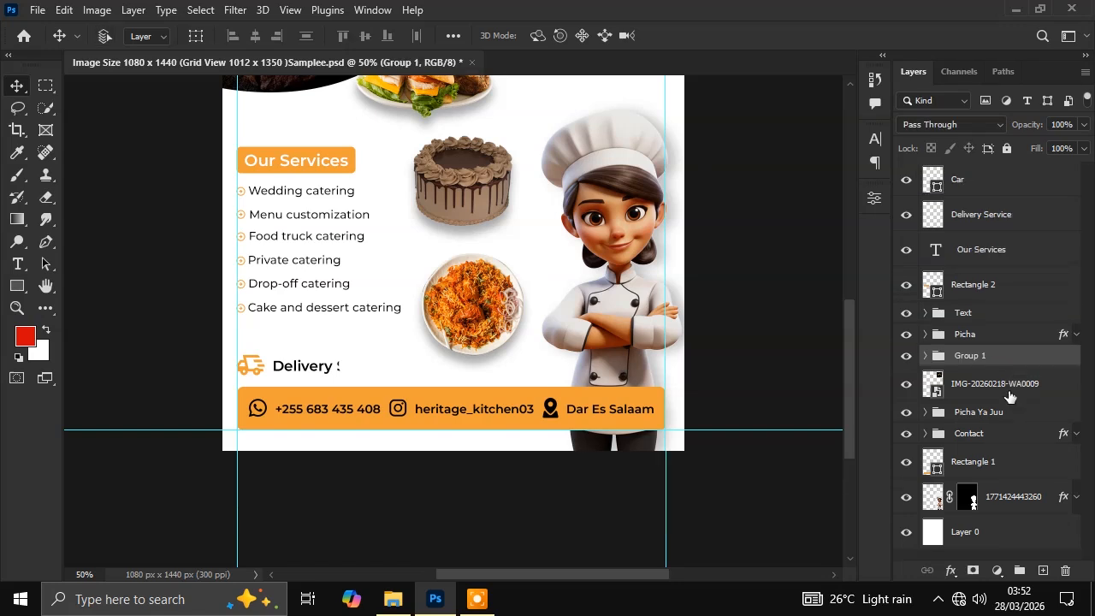
double_click(975, 356)
text(m)
click(1051, 290)
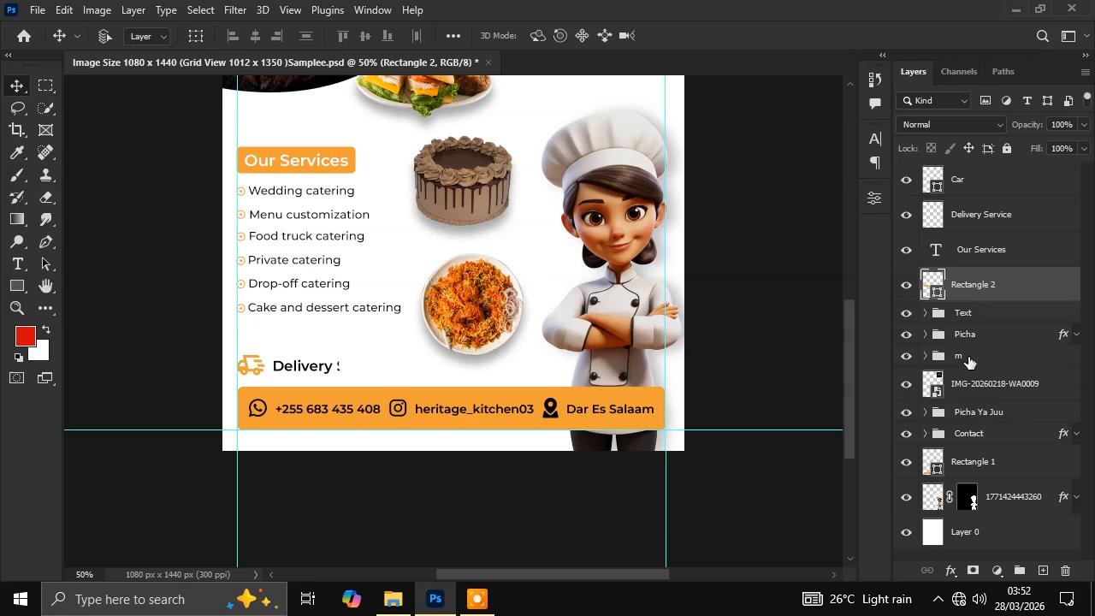
Undo the last layer reordering
key(ctrl+z)
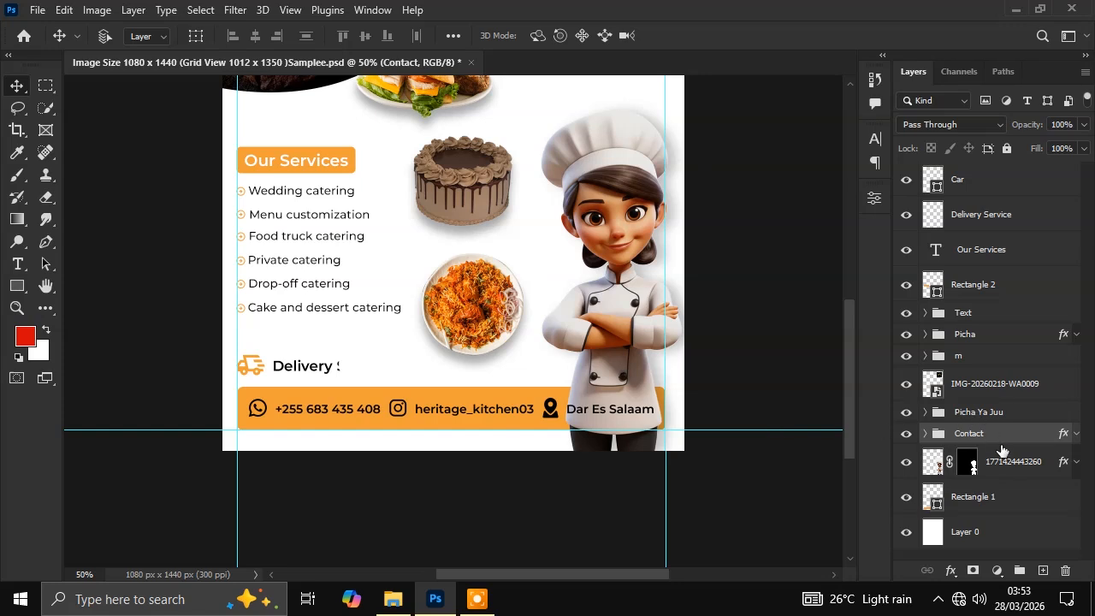
Try Free Transform on the chef image by scaling it to about 89.5%, rotating it slightly and distorting its corners, and cancel the transformation
scroll(731, 428, up, 3)
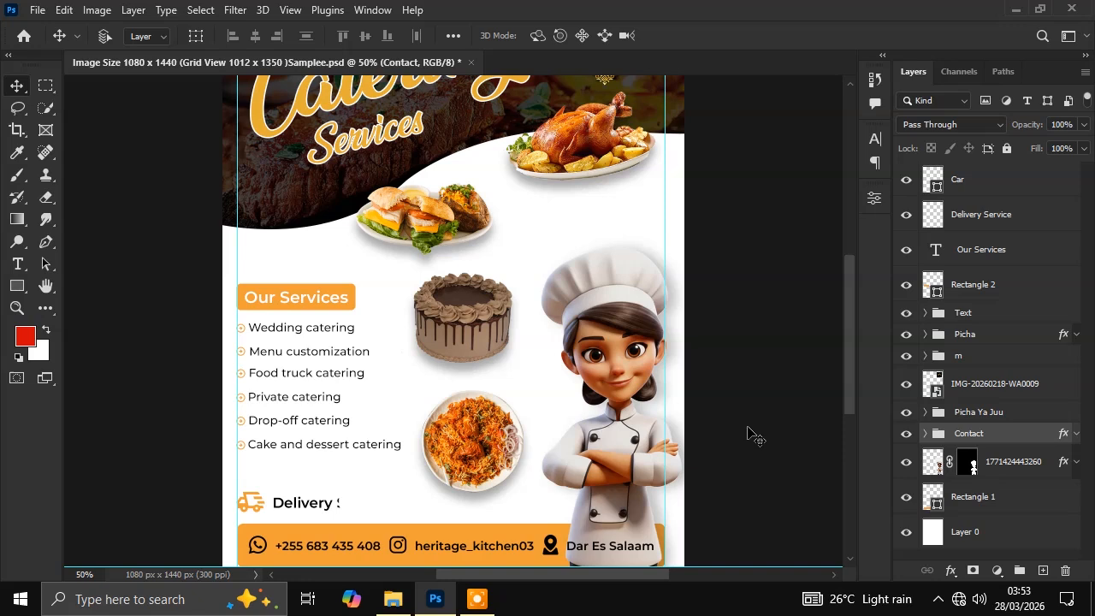
click(1019, 472)
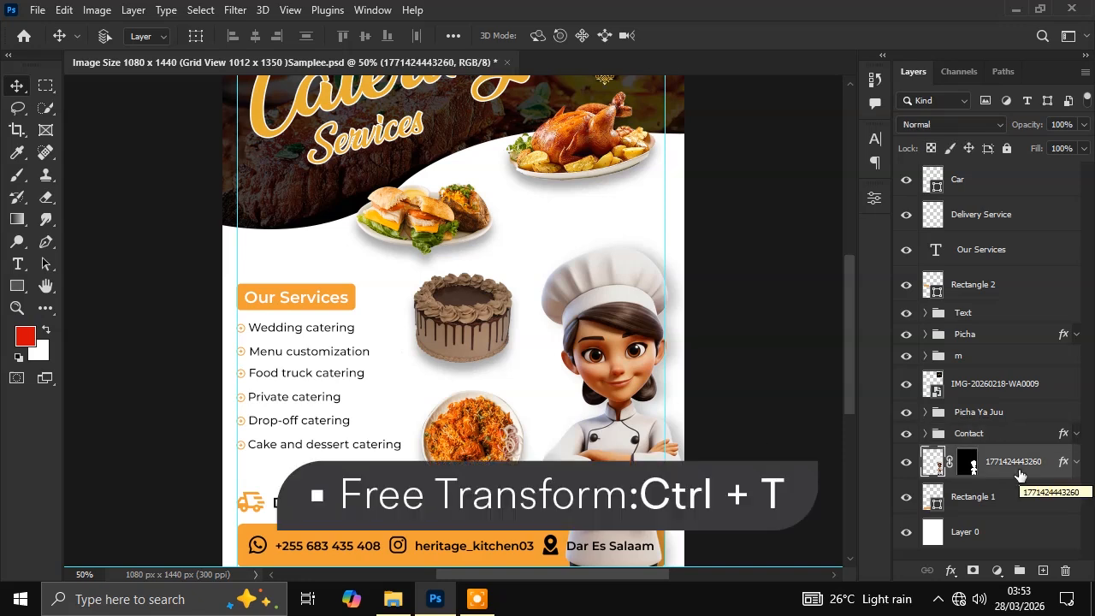
key(ctrl+t)
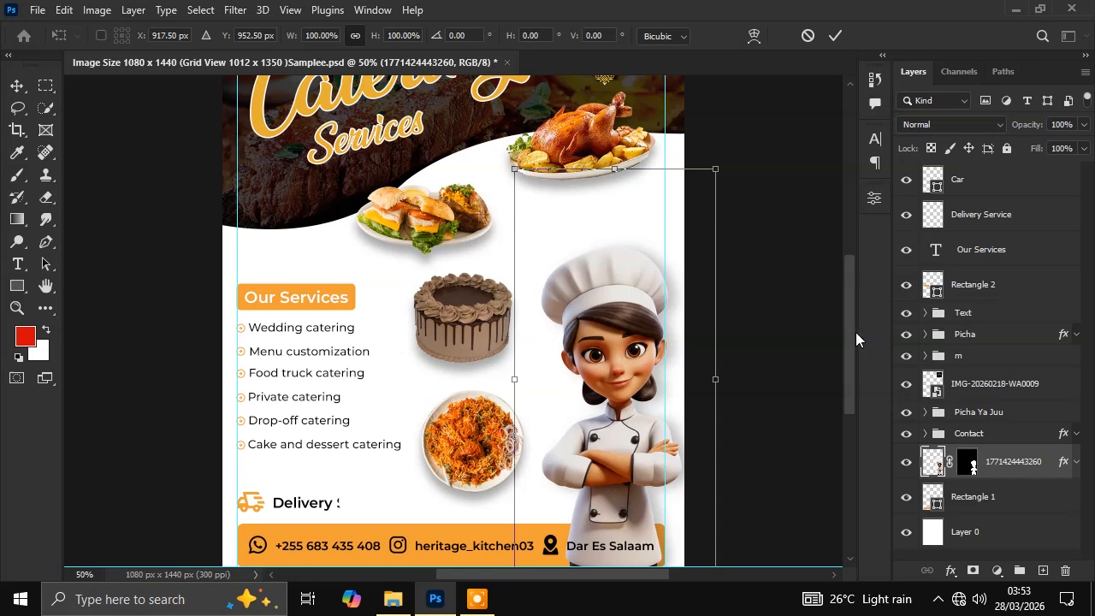
drag(849, 328, 852, 351)
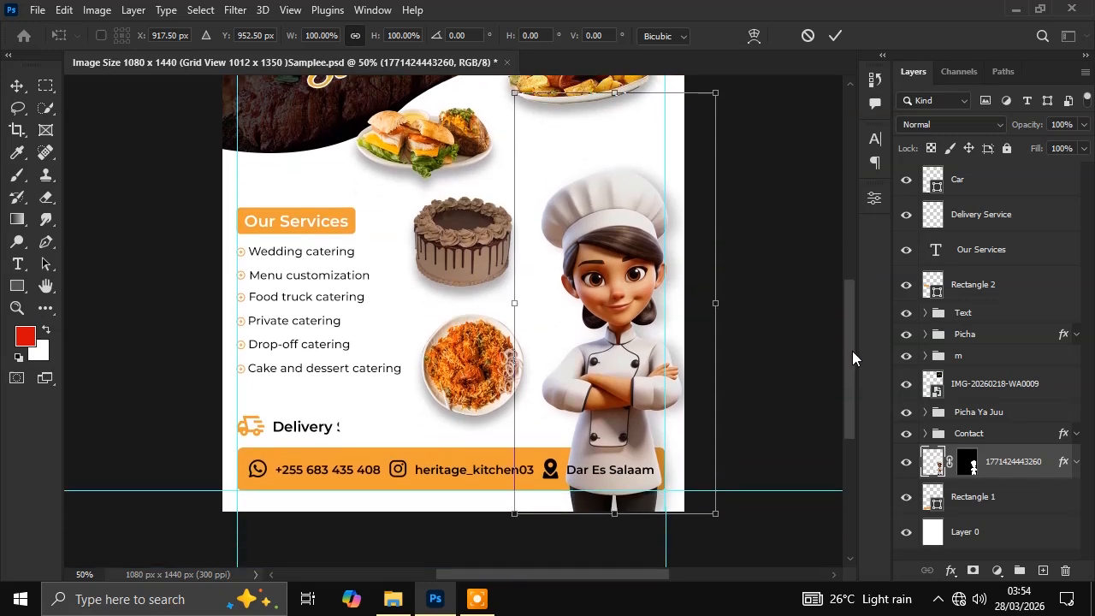
right_click(570, 154)
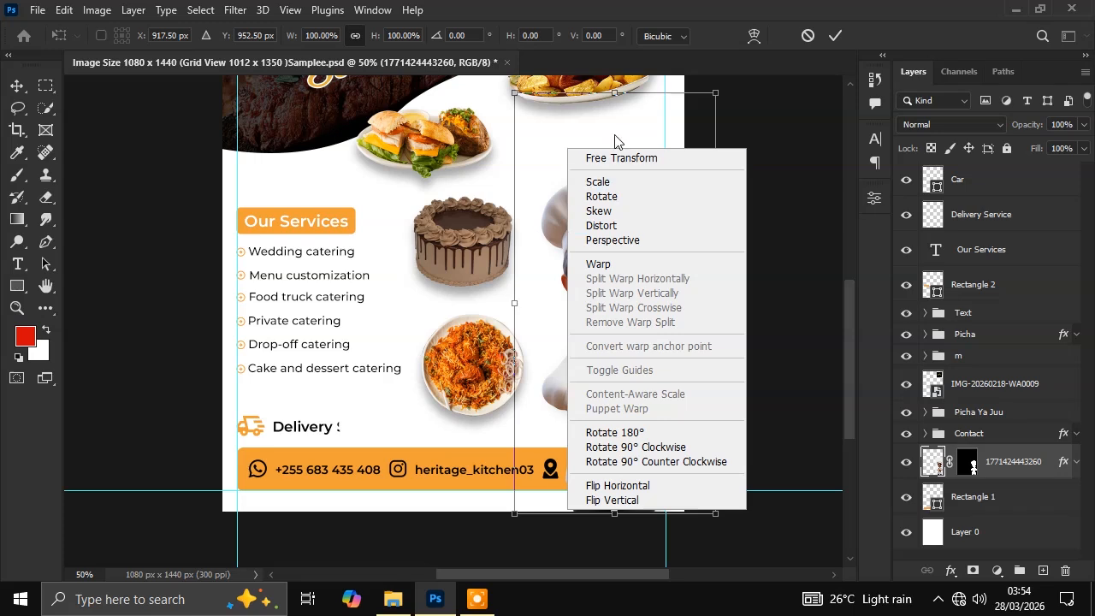
click(780, 106)
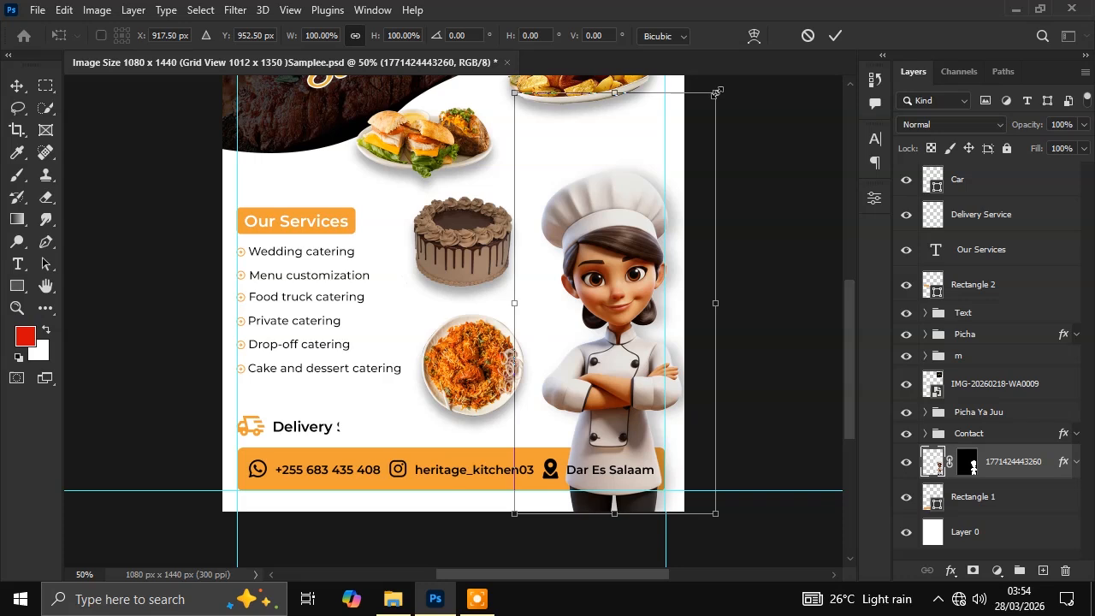
drag(717, 91, 725, 148)
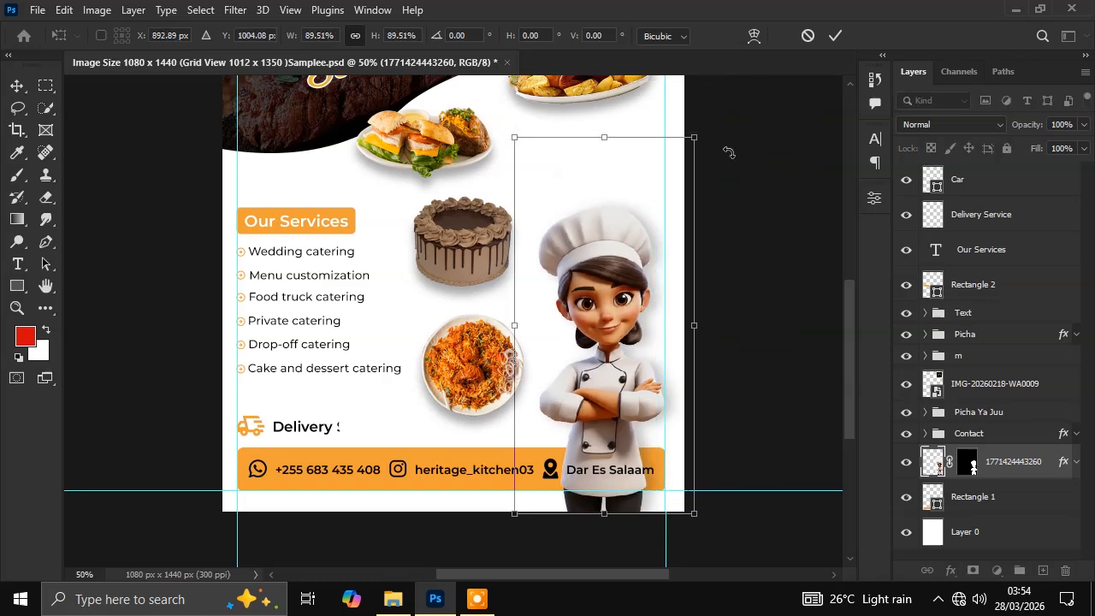
drag(720, 123, 665, 220)
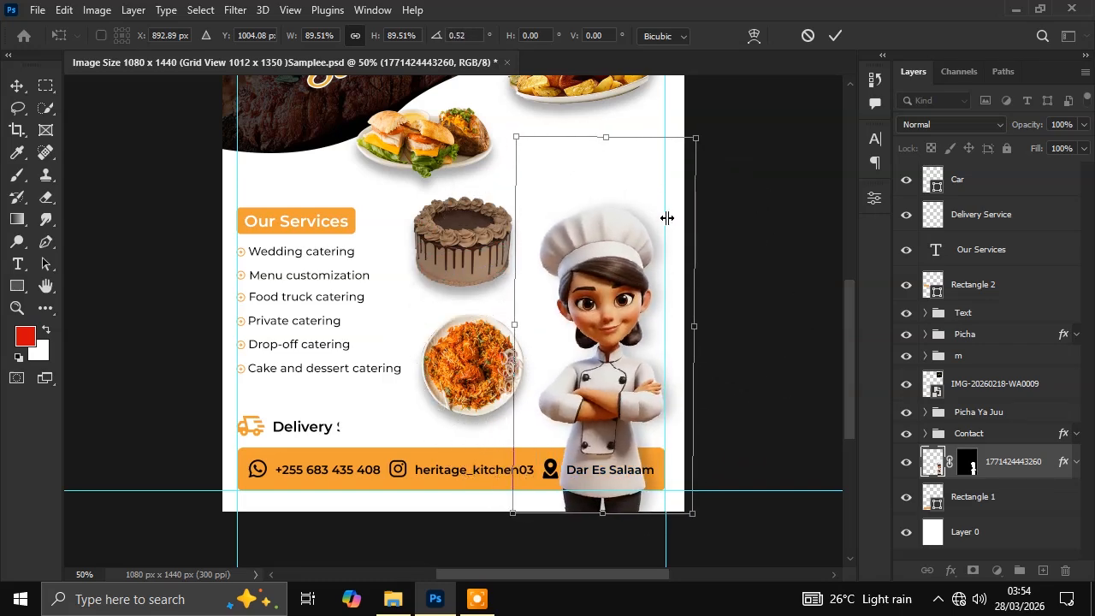
drag(696, 137, 733, 192)
drag(694, 516, 732, 536)
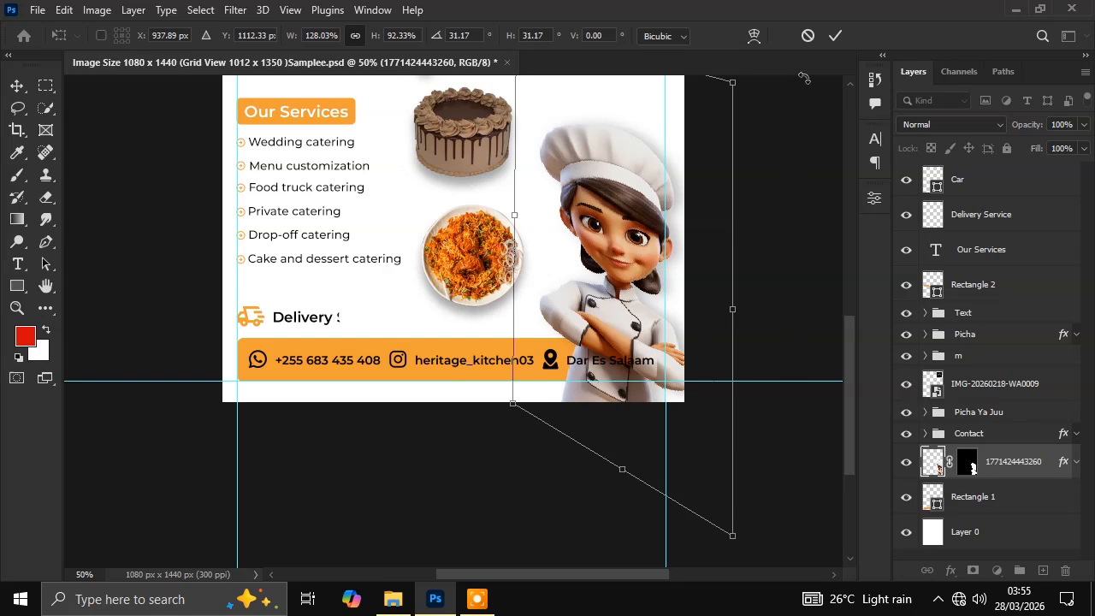
click(808, 36)
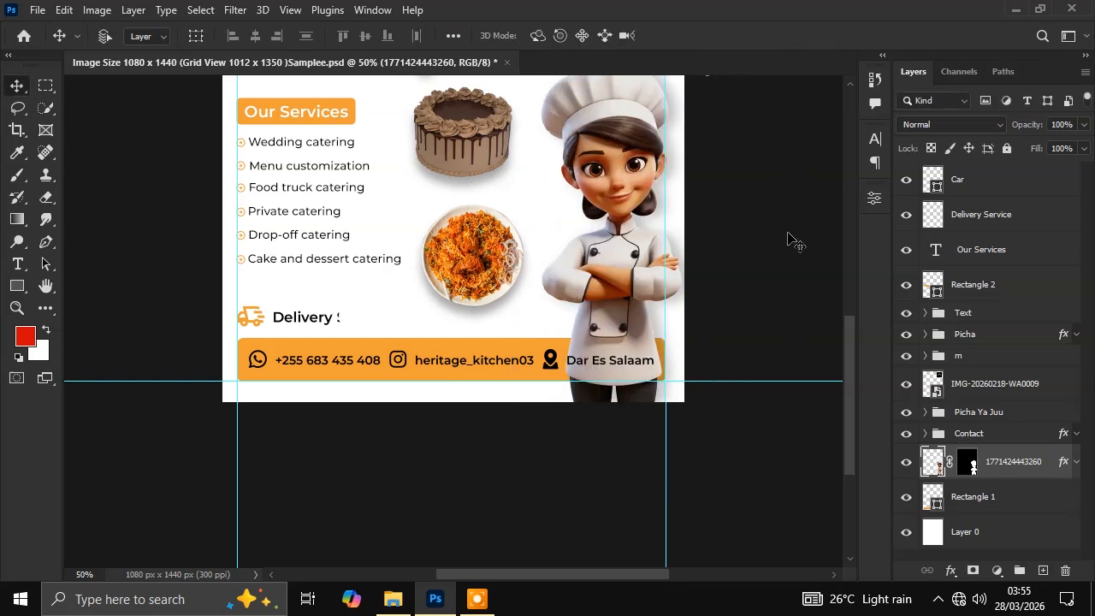
Enlarge the Our Services heading's font size, trying 12 pt first and settling on 15 pt
drag(848, 369, 846, 313)
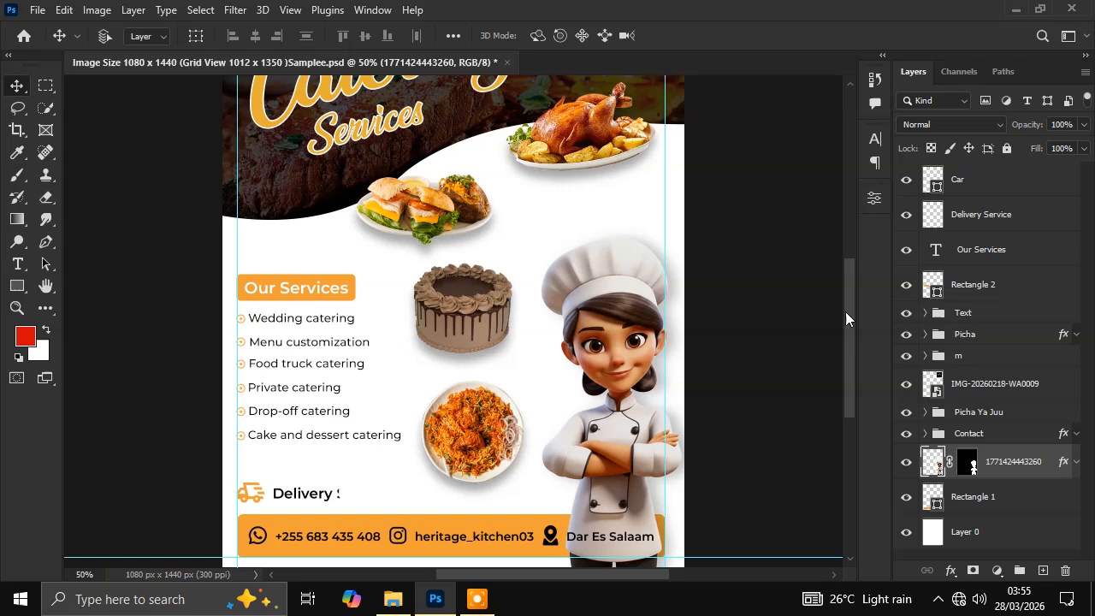
click(981, 249)
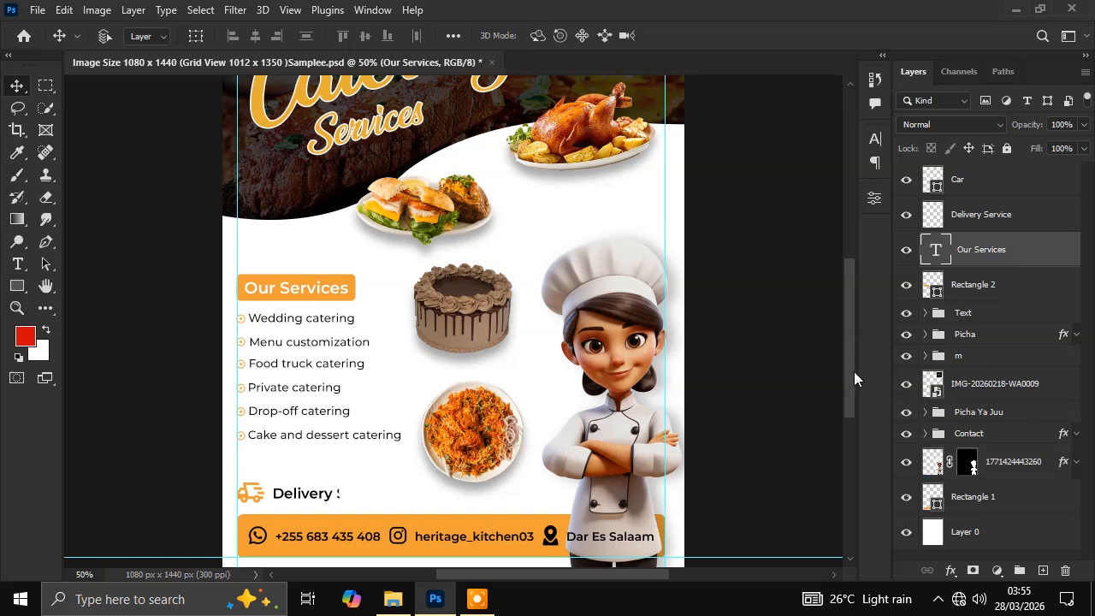
click(875, 138)
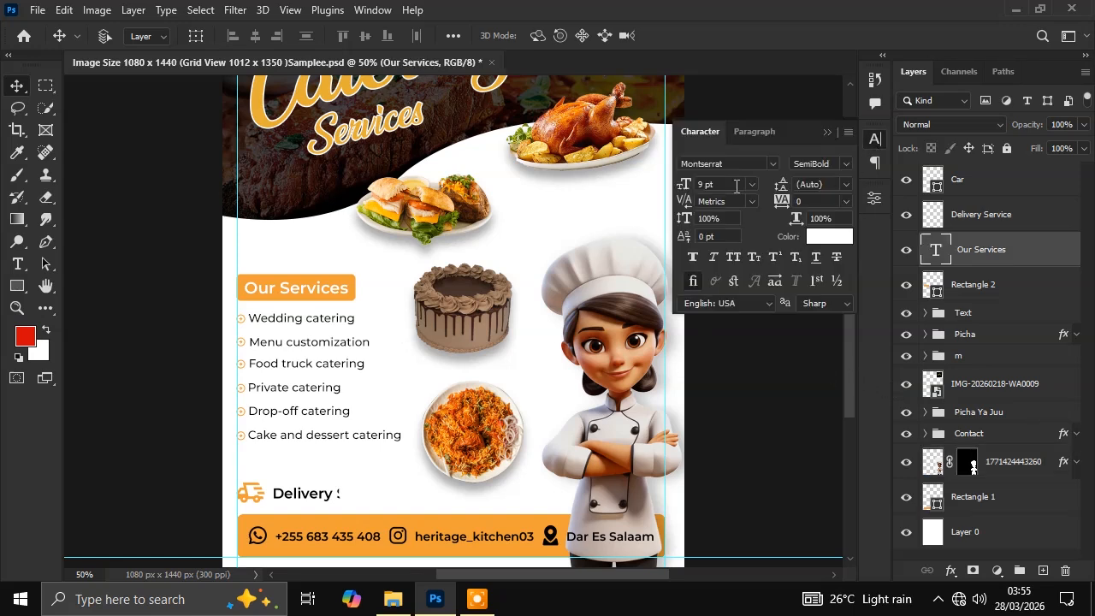
click(736, 186)
text(12)
key(Return)
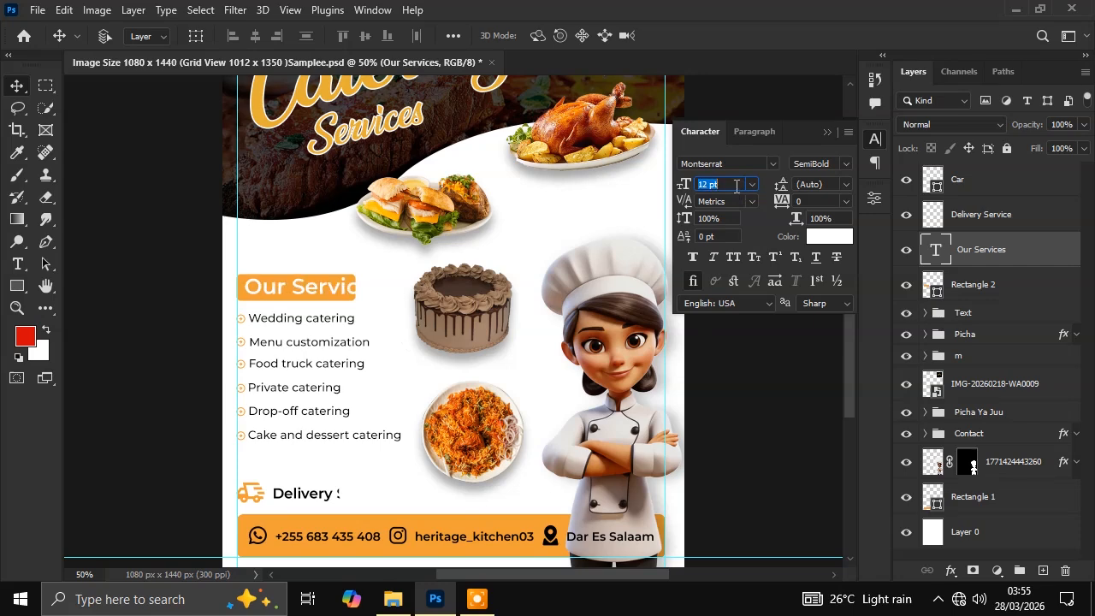
text(15)
key(Return)
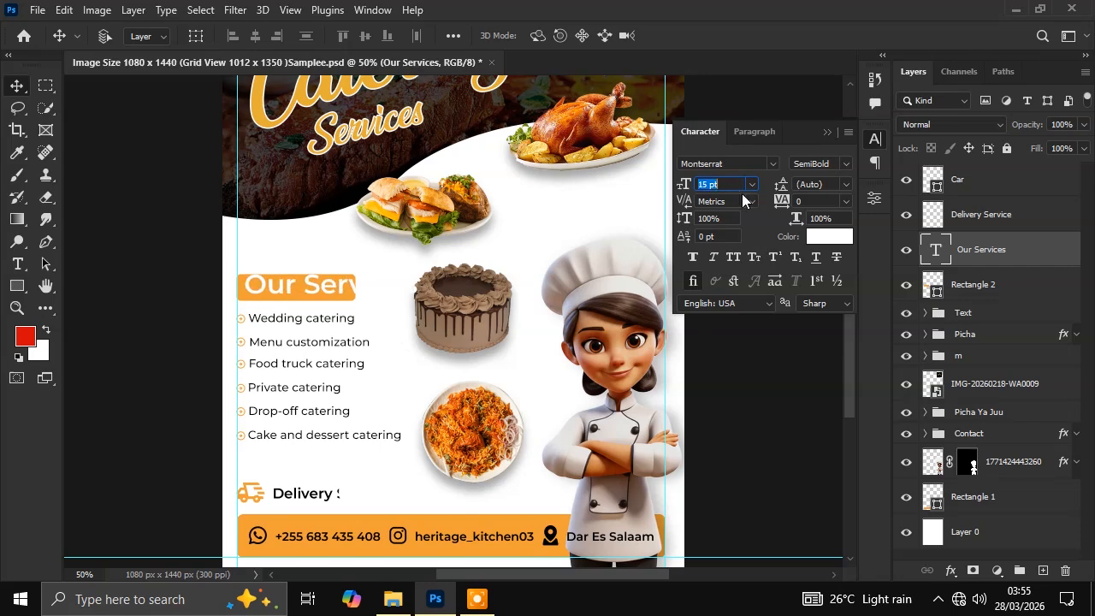
Change the text color of the Our Services heading from white to black
click(830, 247)
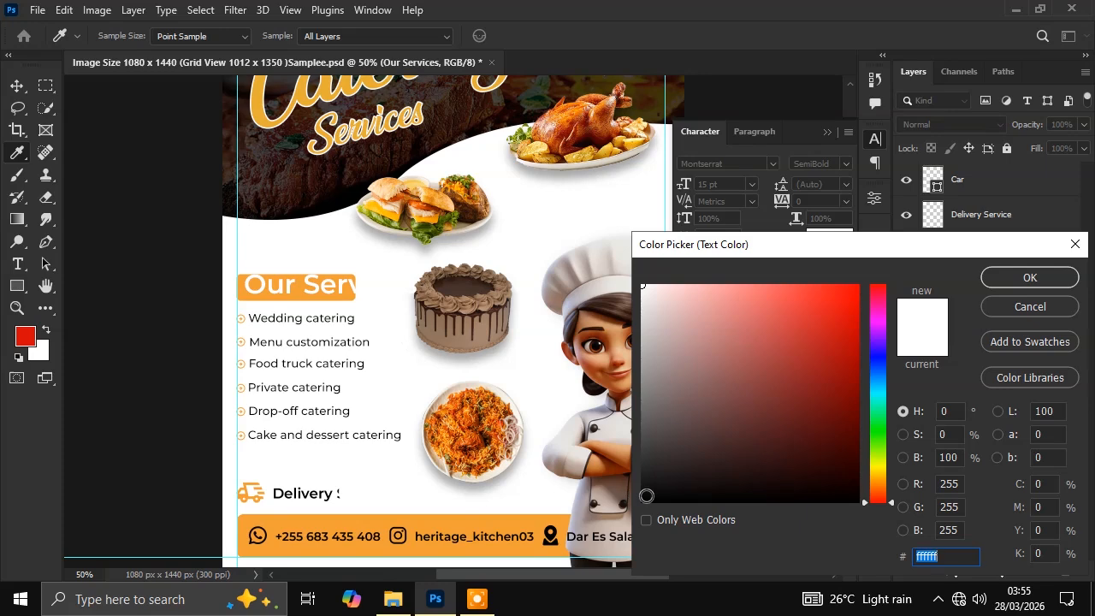
click(629, 544)
click(1030, 277)
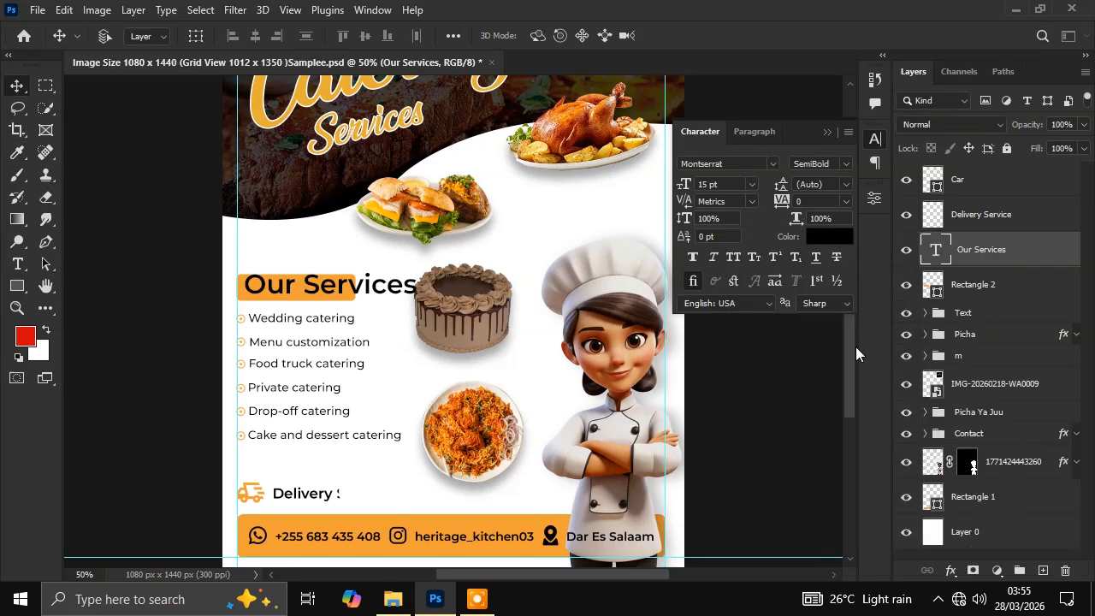
click(826, 133)
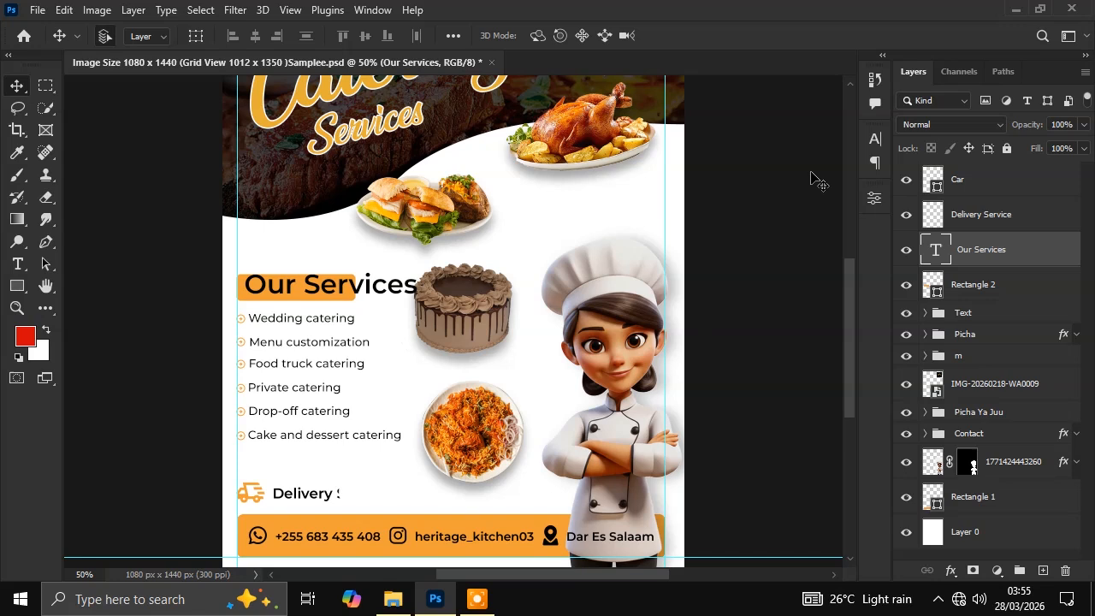
Try enlarging the Our Services heading proportionally to about 110% with Free Transform
key(ctrl+t)
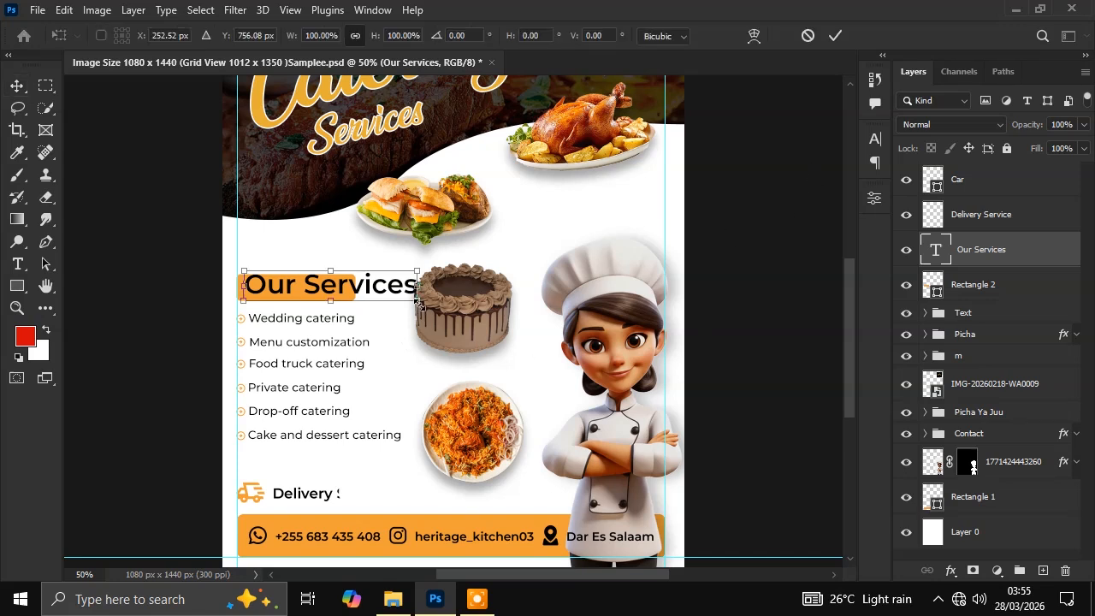
drag(417, 301, 426, 351)
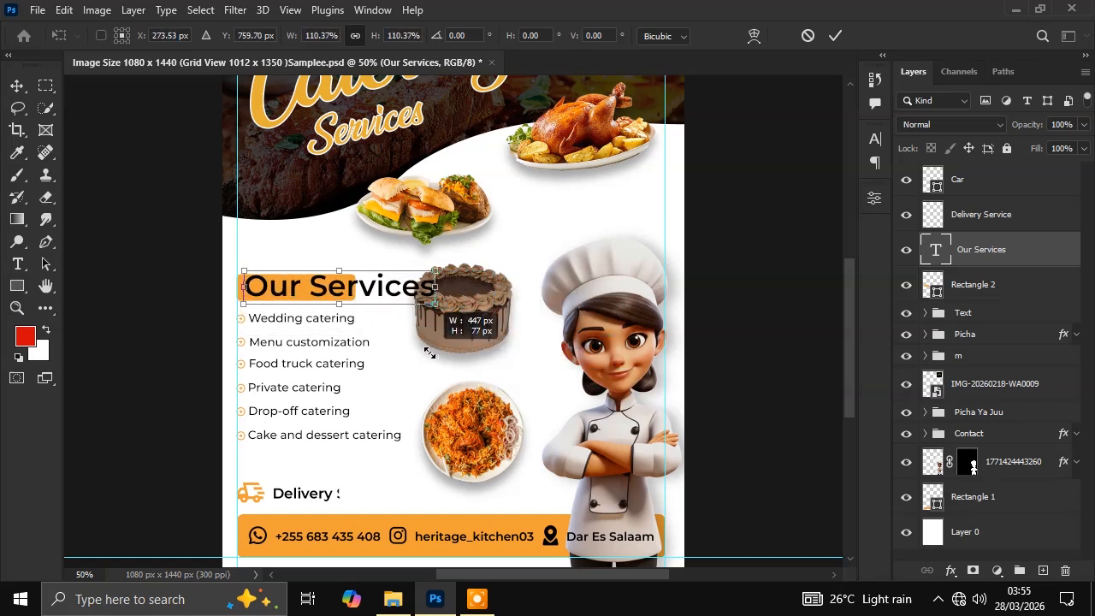
click(834, 37)
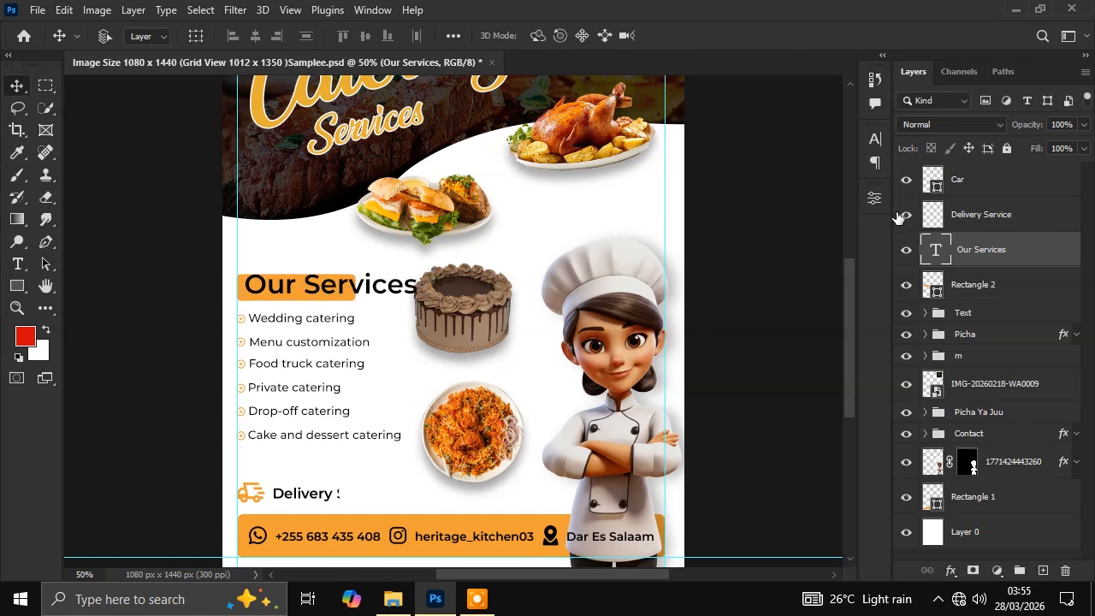
Enlarge the Car icon to about 383% with Free Transform and position it over the Delivery Service line
click(969, 188)
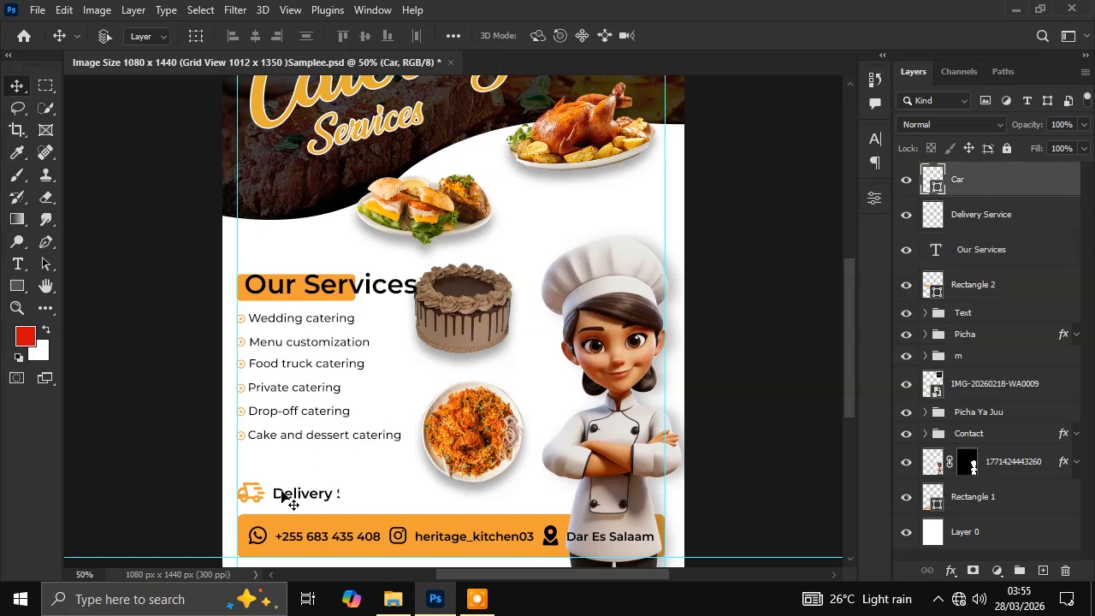
key(ctrl+t)
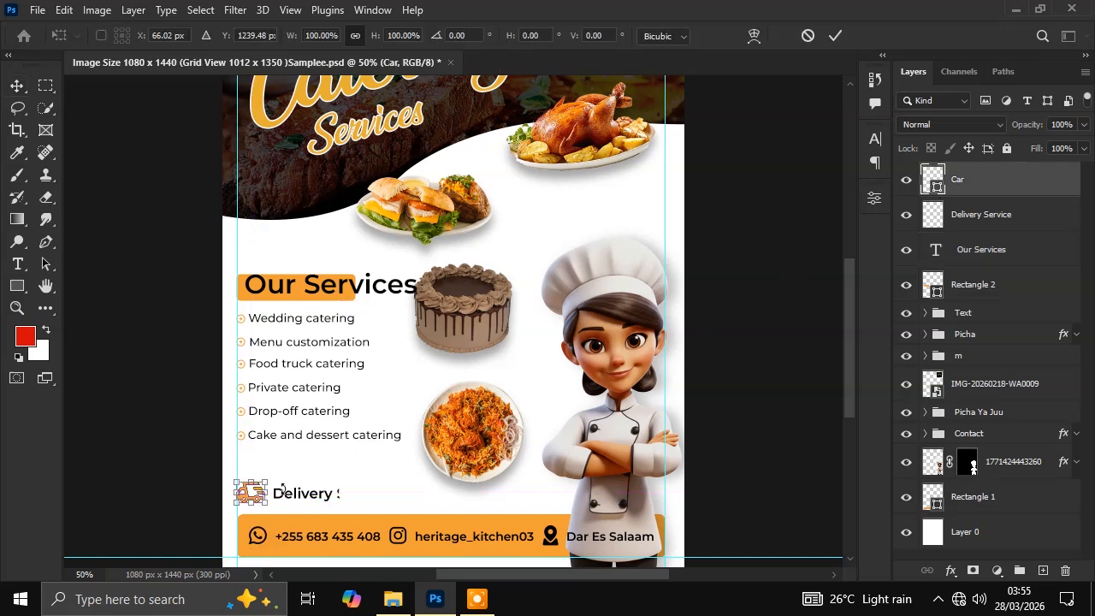
drag(266, 508, 269, 482)
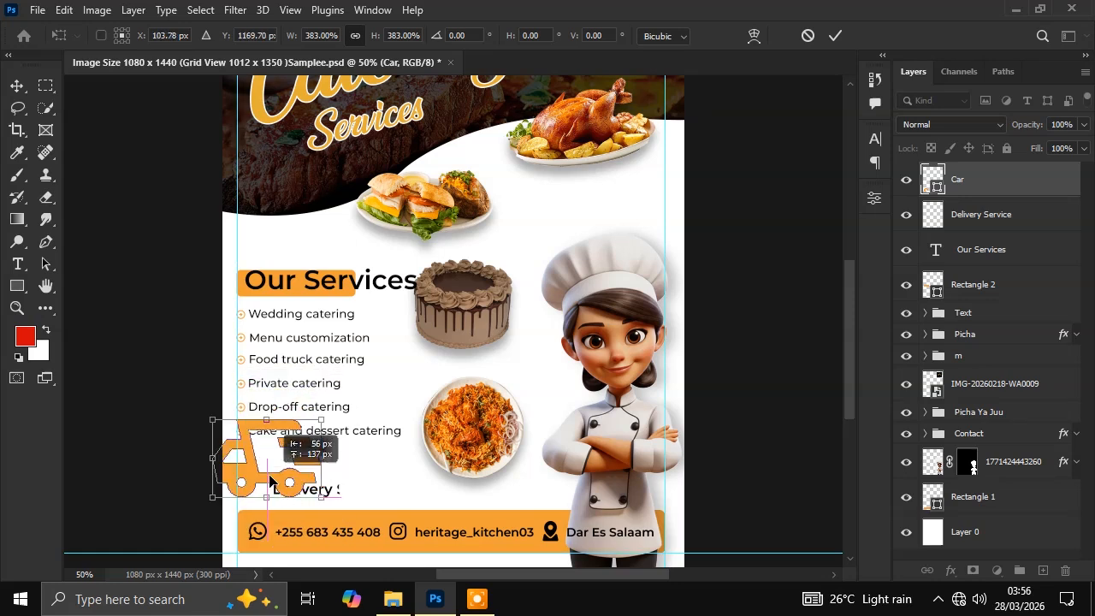
click(835, 35)
Try Free Transform on the roast chicken image in the Picha group, scaling it to about 21% and rotating it about -16.5°, and cancel
click(924, 334)
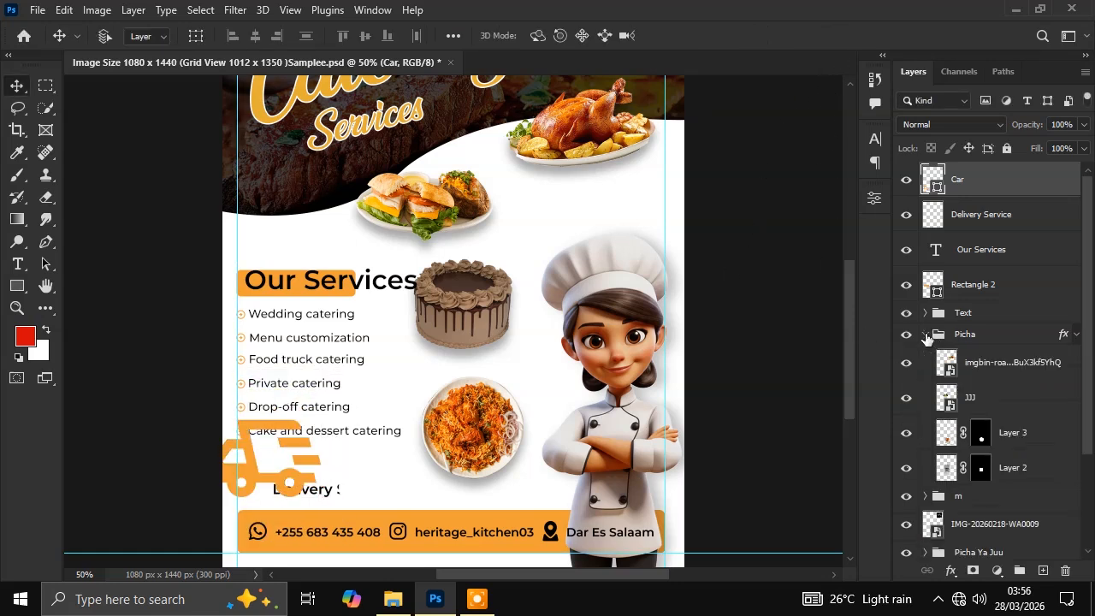
click(1012, 375)
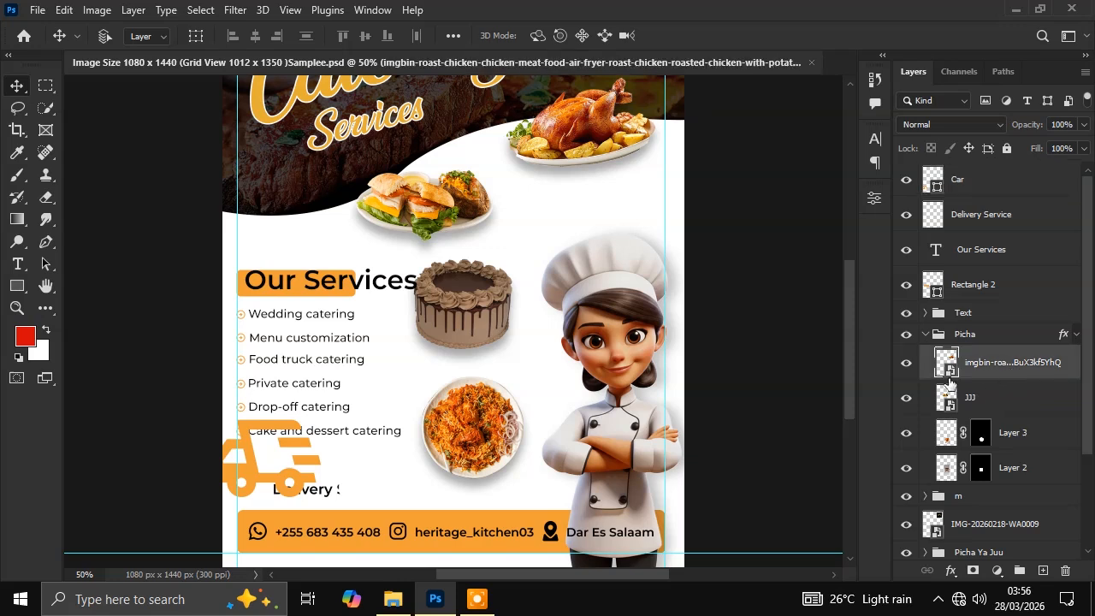
key(ctrl+t)
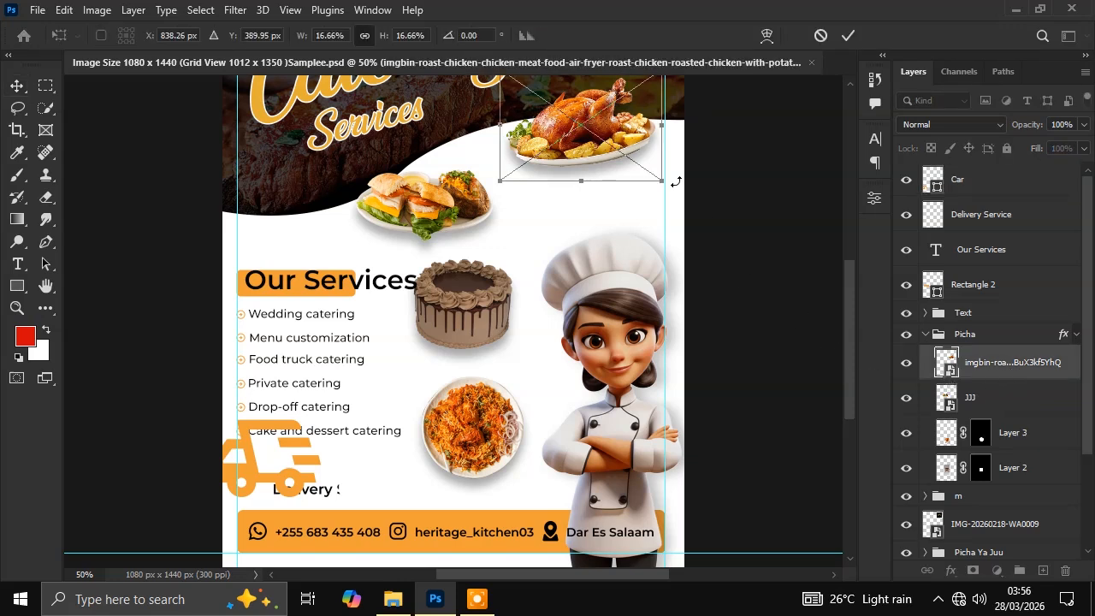
drag(660, 184, 702, 214)
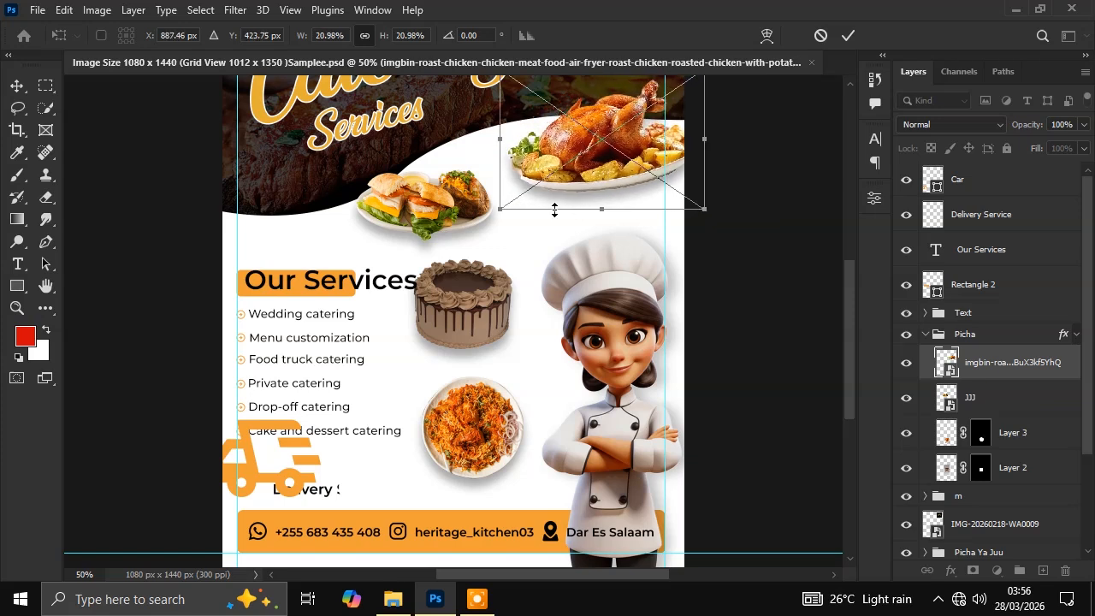
drag(499, 230, 528, 257)
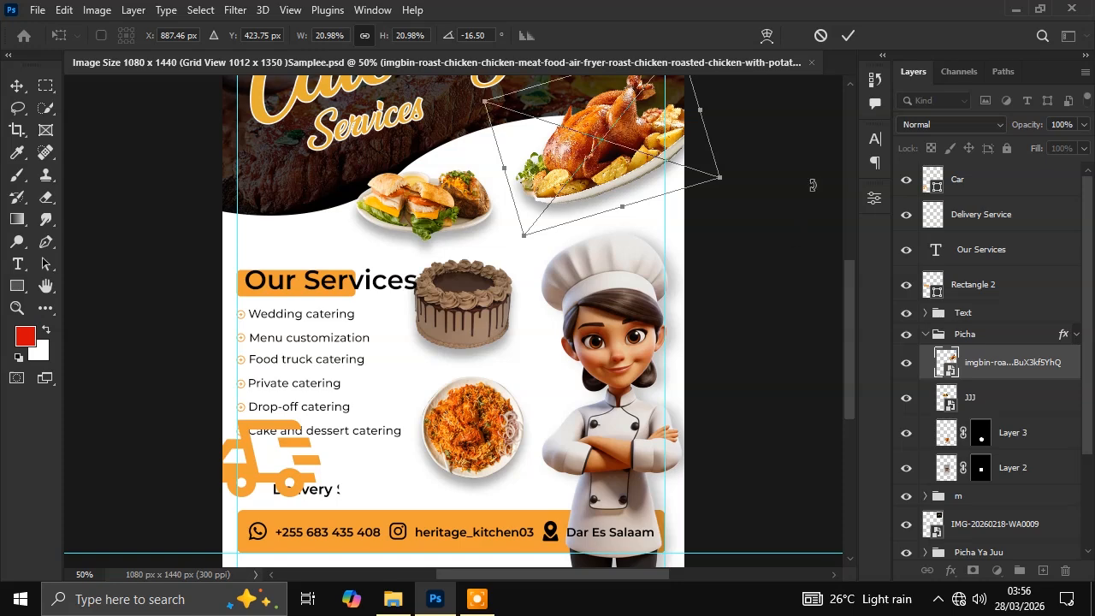
click(821, 35)
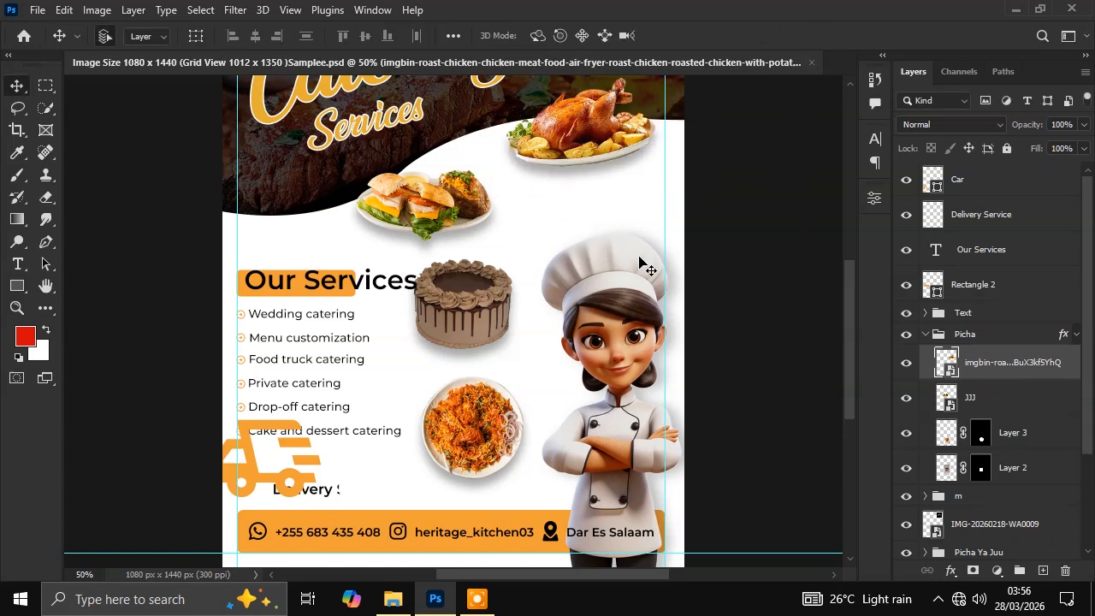
Try scaling the roast chicken image about its center to about 26% with Free Transform, and undo the scaling
key(ctrl+t)
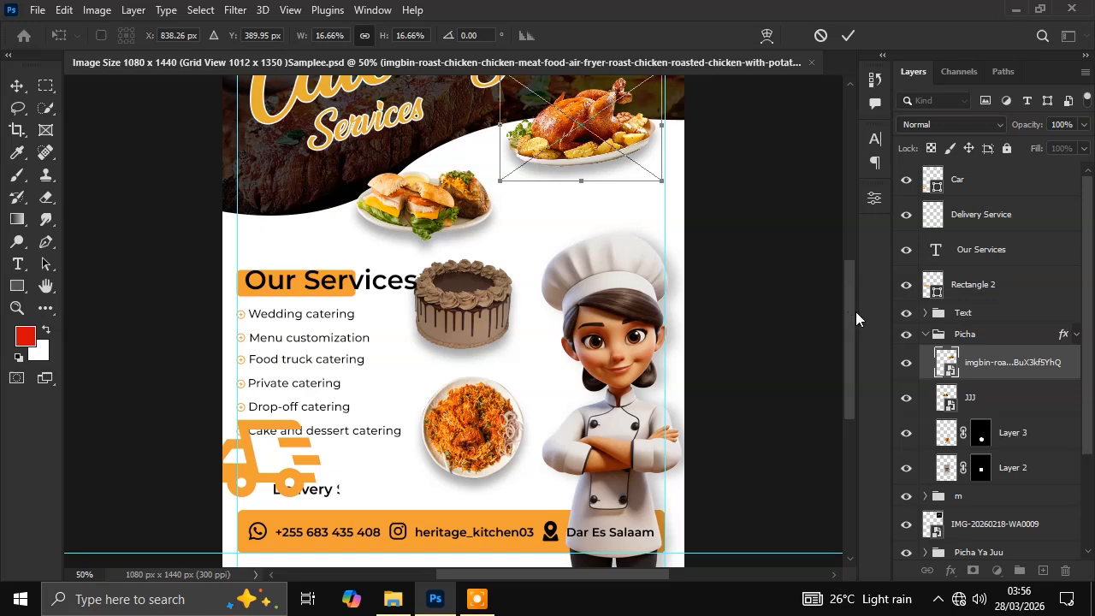
drag(848, 304, 848, 271)
drag(662, 283, 757, 359)
key(ctrl+z)
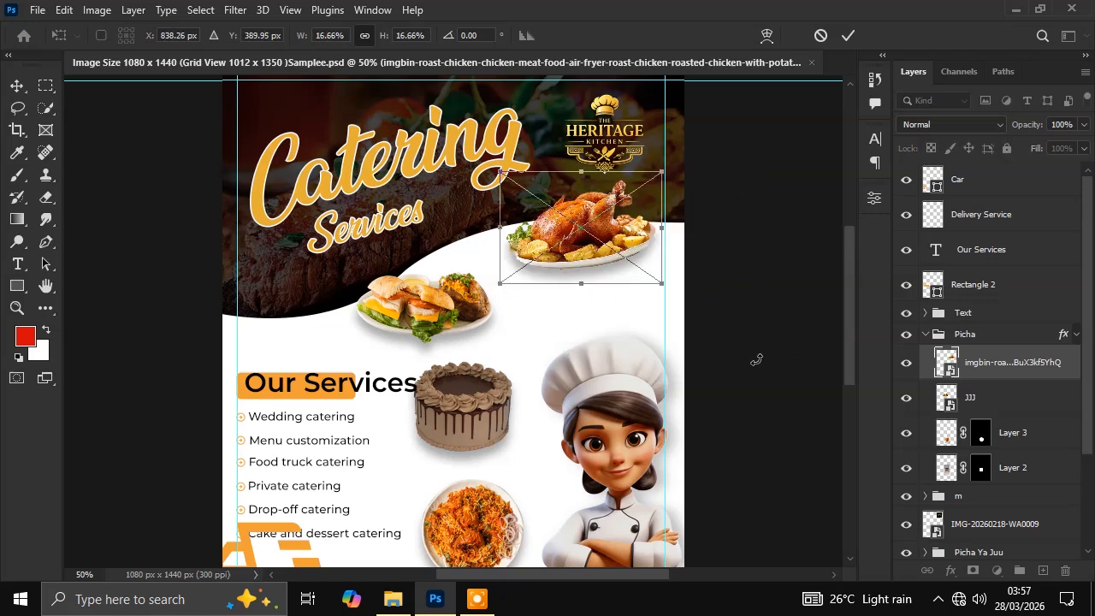
drag(663, 283, 684, 309)
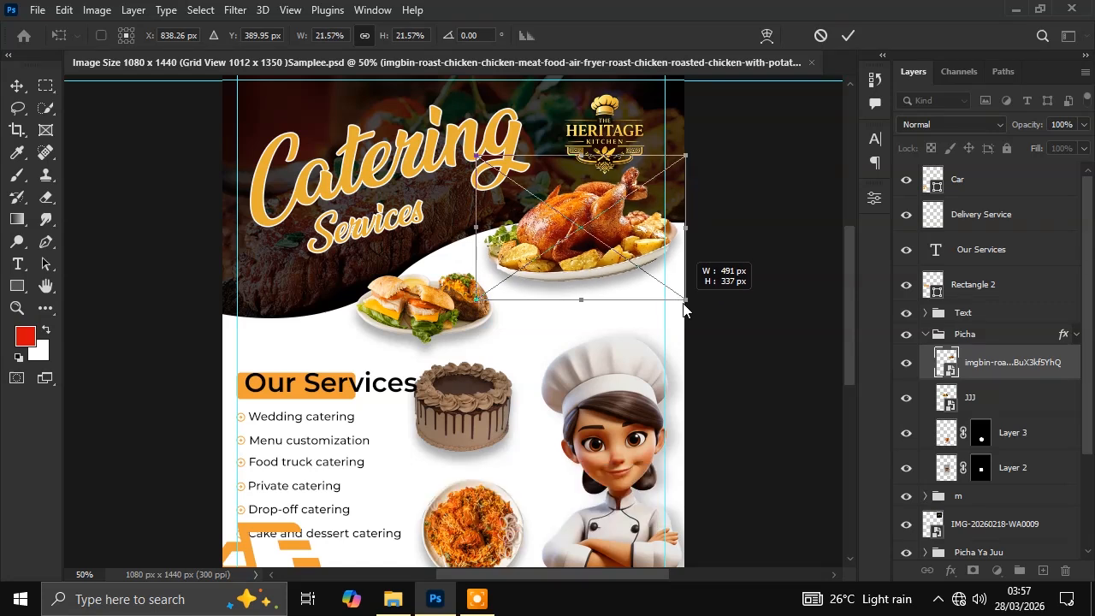
drag(684, 310, 706, 316)
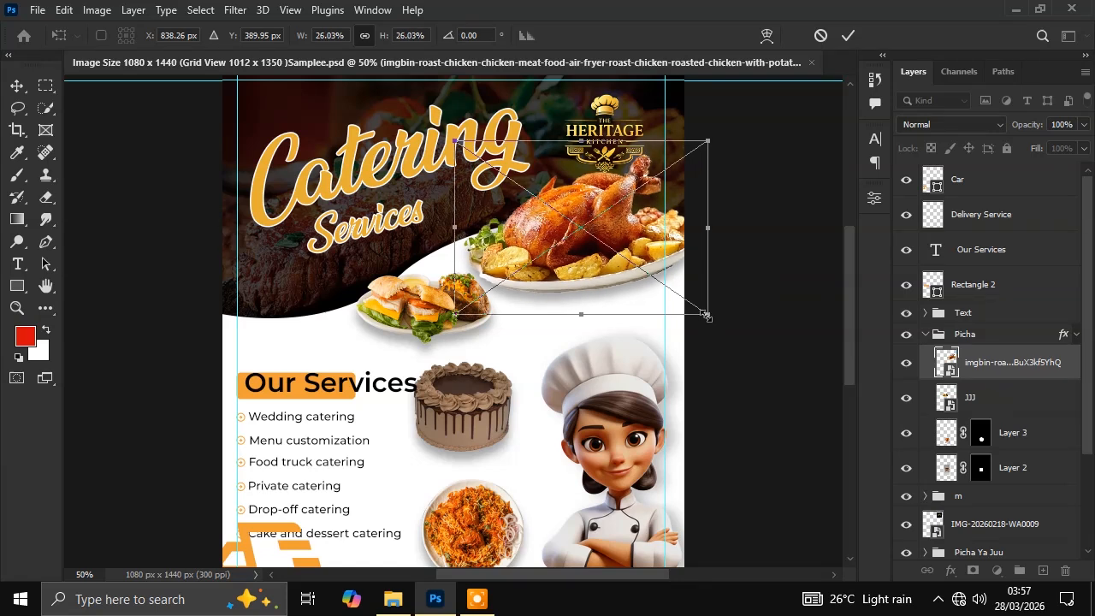
key(ctrl+z)
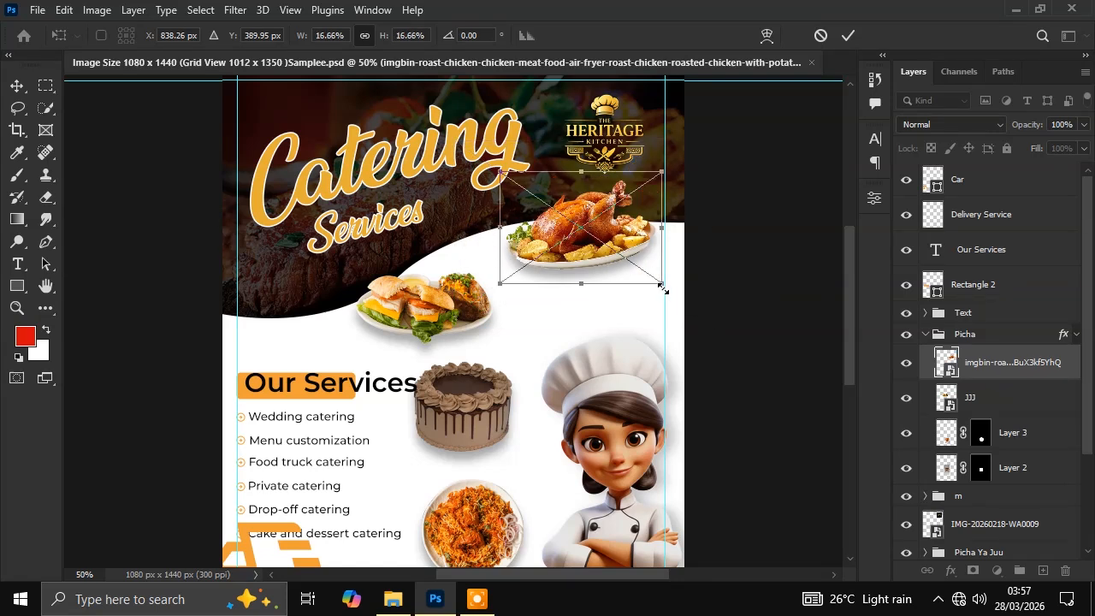
Try scaling the roast chicken from its corner to about 27.4%, undo it, and try scaling about its center to about 23.1%
drag(661, 287, 711, 336)
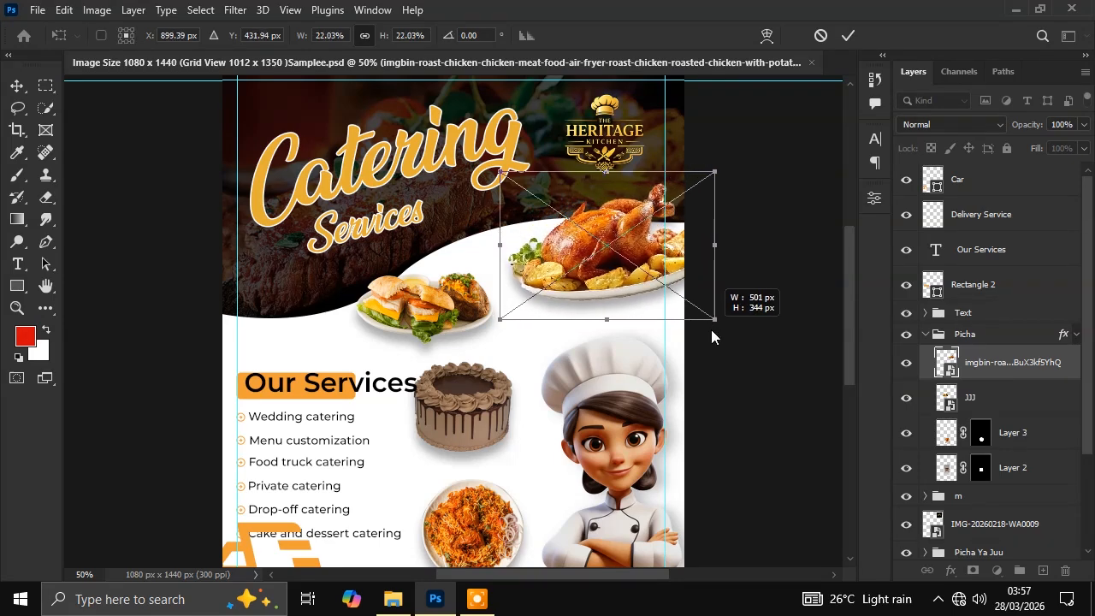
drag(711, 336, 763, 373)
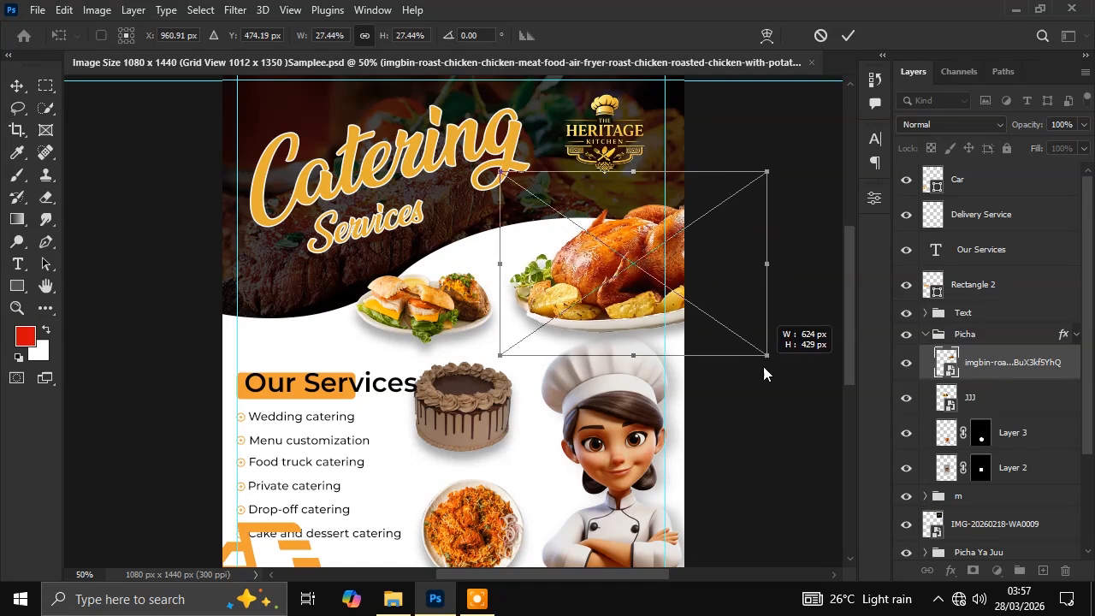
drag(764, 367, 763, 367)
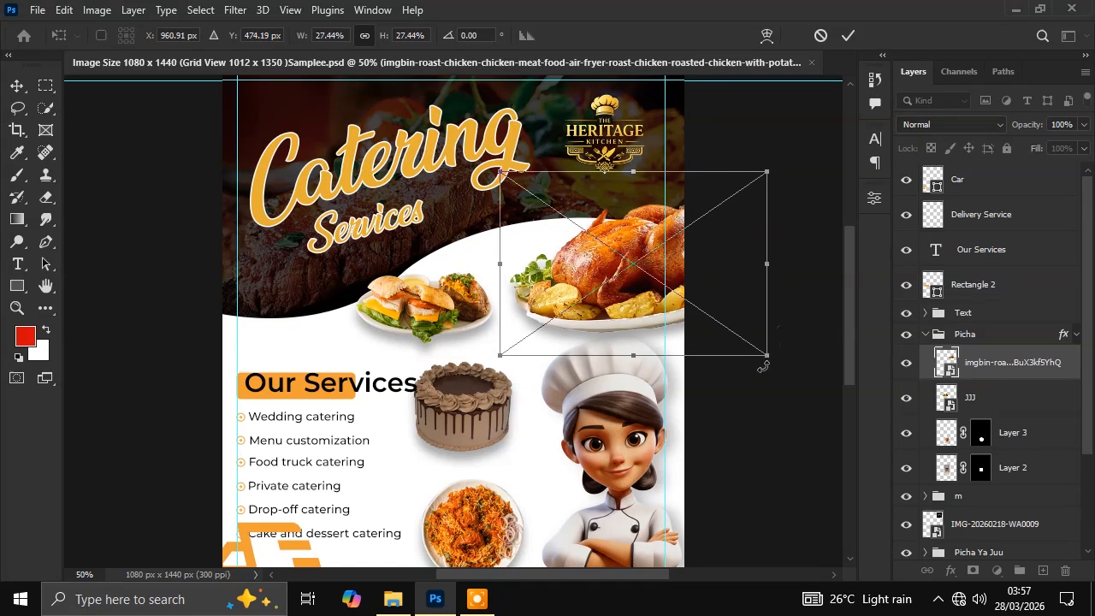
key(ctrl+z)
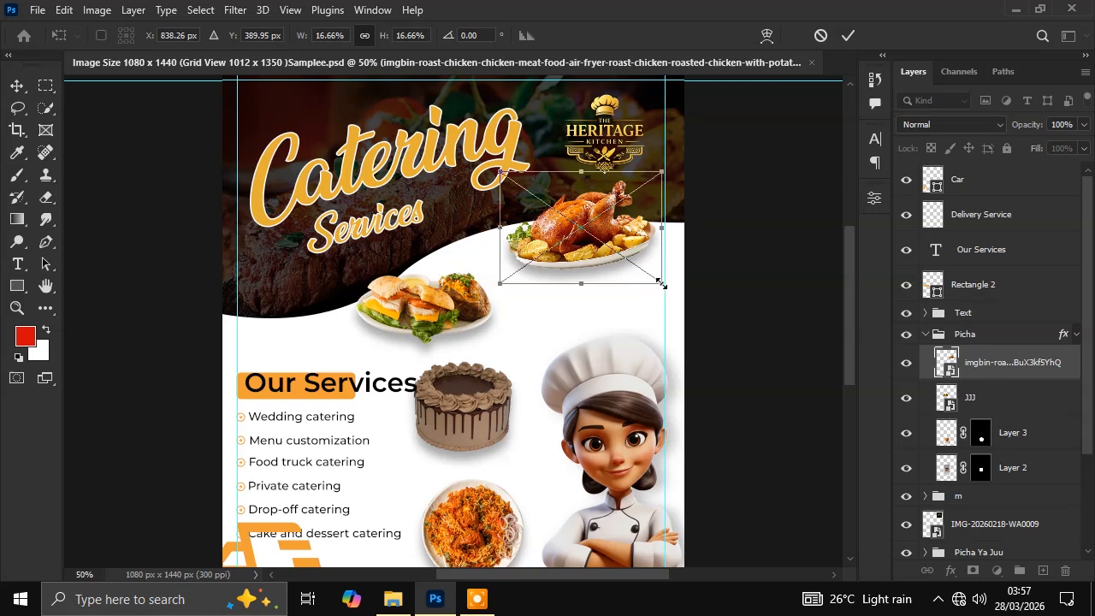
drag(660, 283, 691, 305)
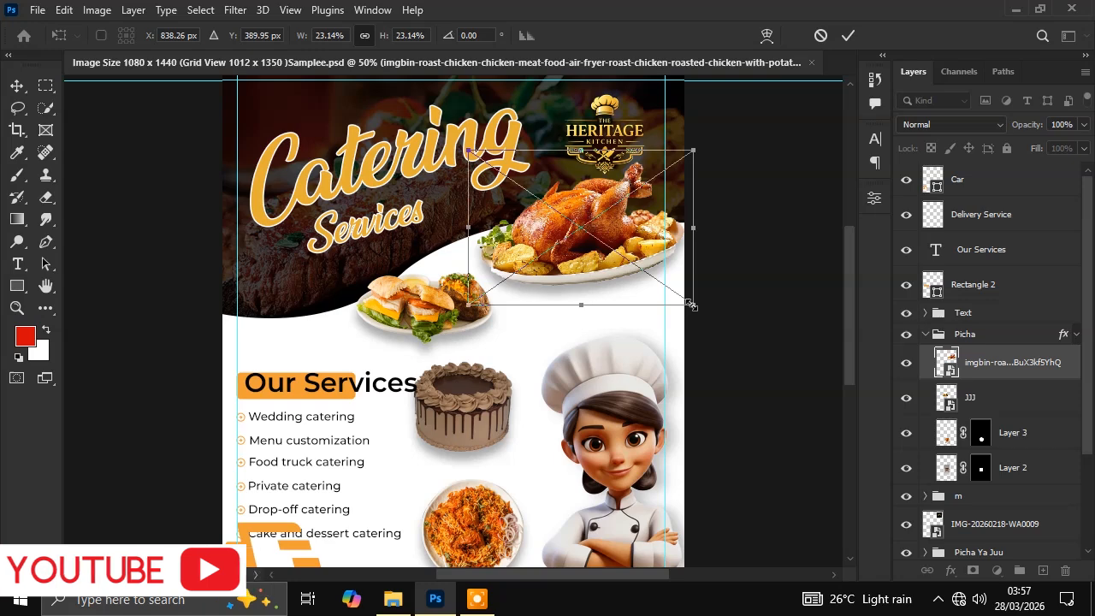
key(Return)
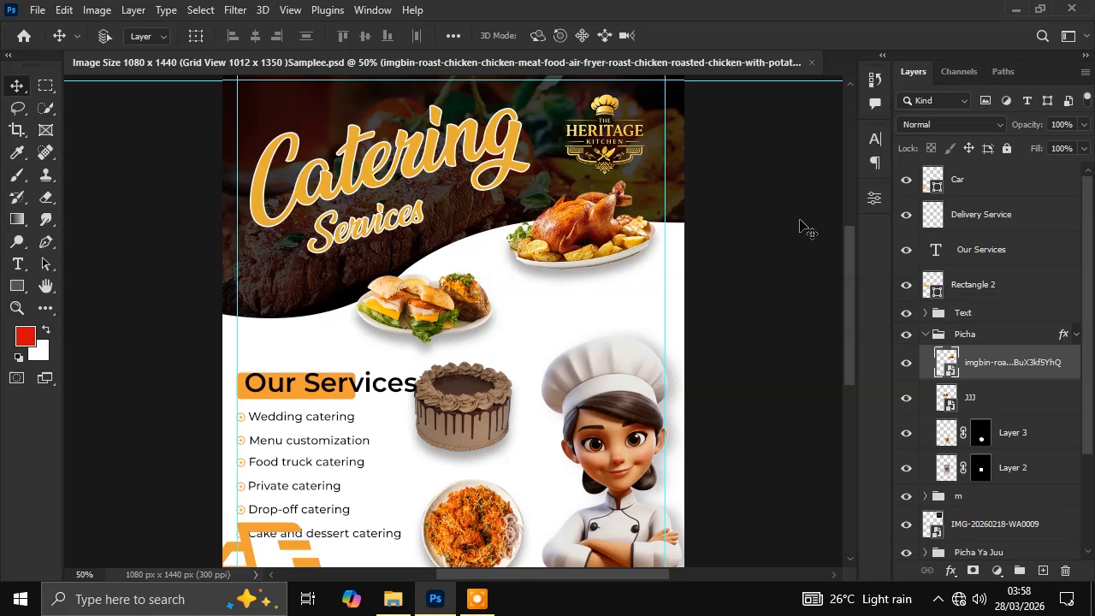
click(24, 37)
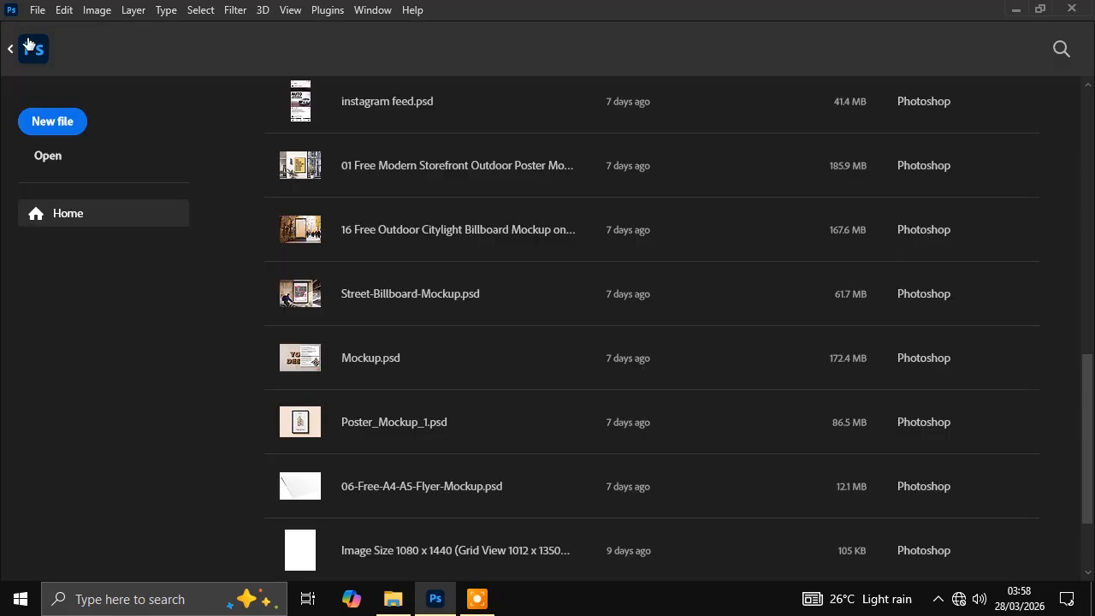
click(30, 47)
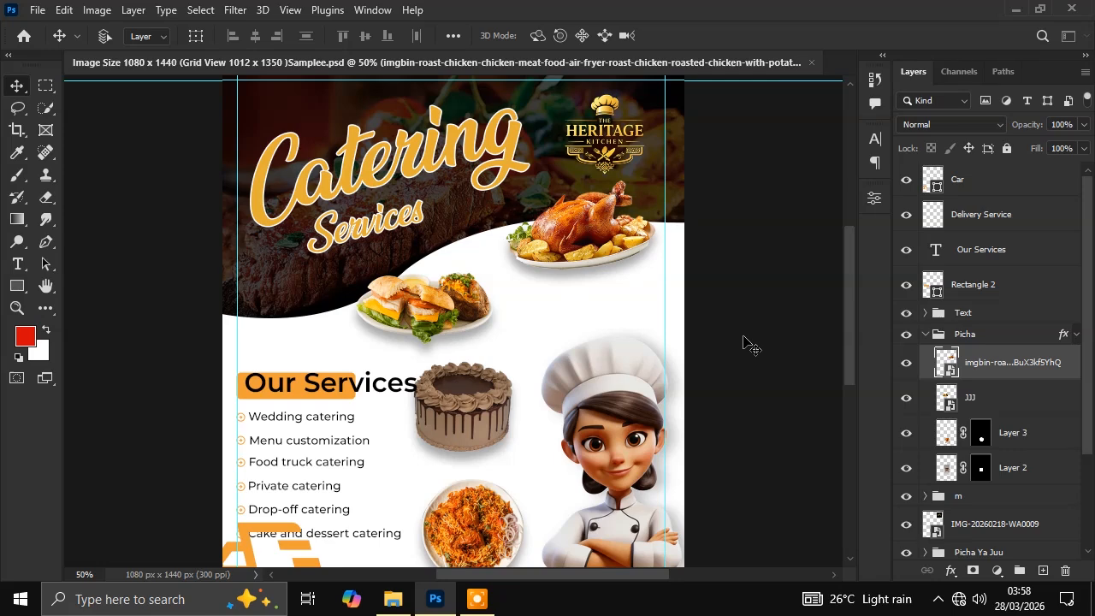
Collapse the Picha group and close the catering flyer document without saving its changes
click(925, 335)
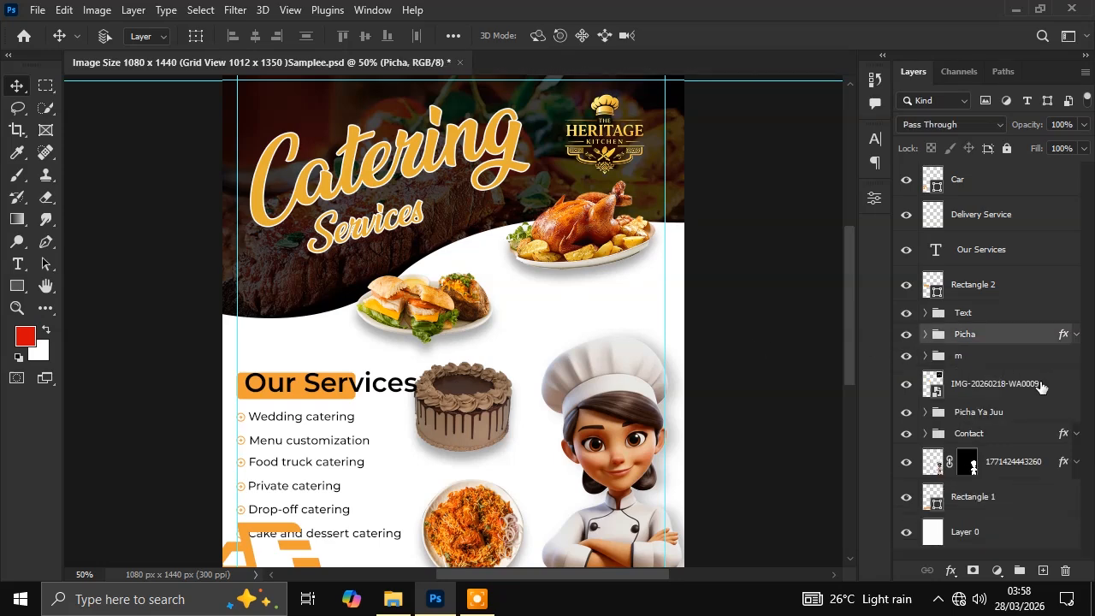
click(997, 388)
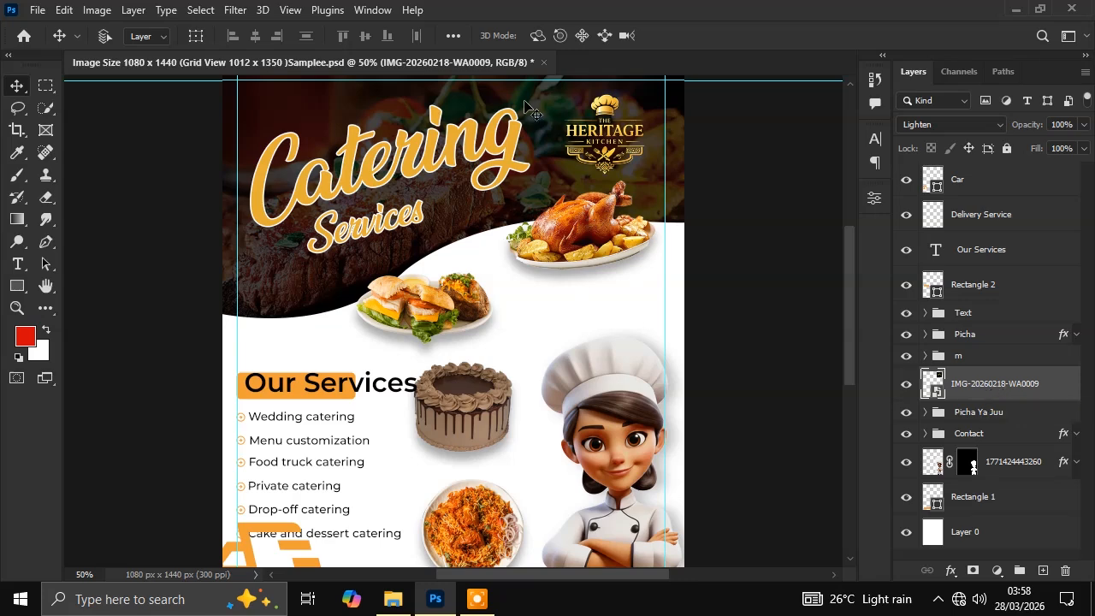
click(544, 61)
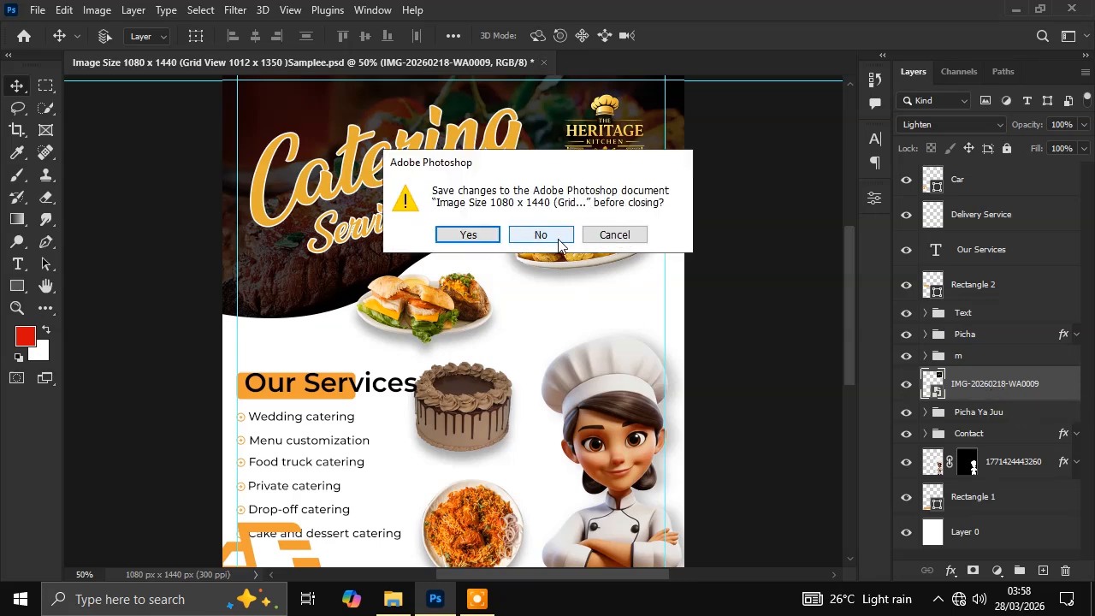
click(552, 237)
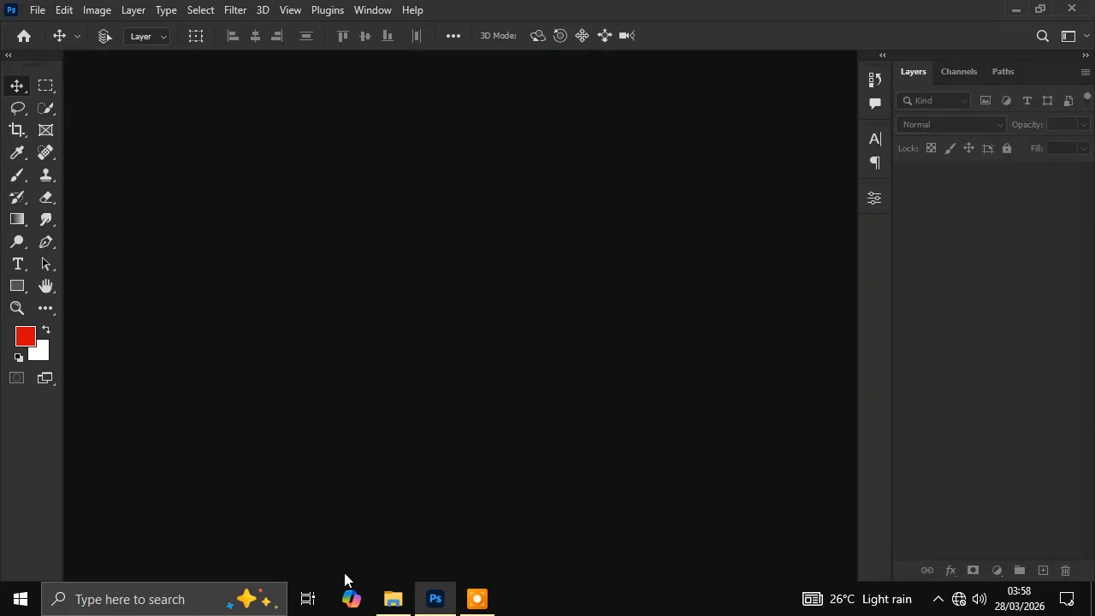
click(387, 592)
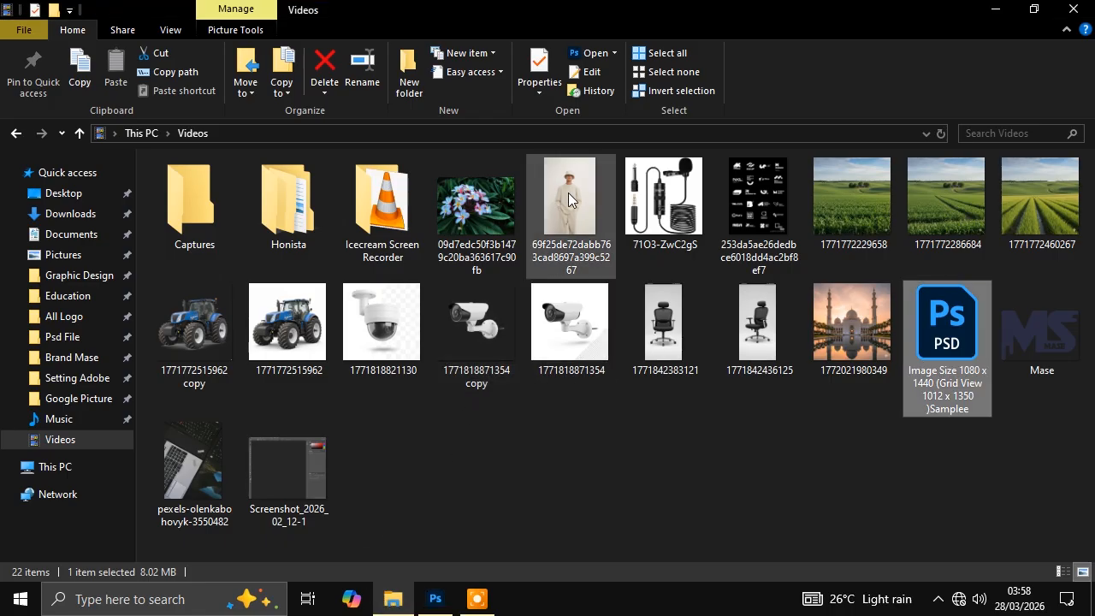
drag(863, 216, 483, 458)
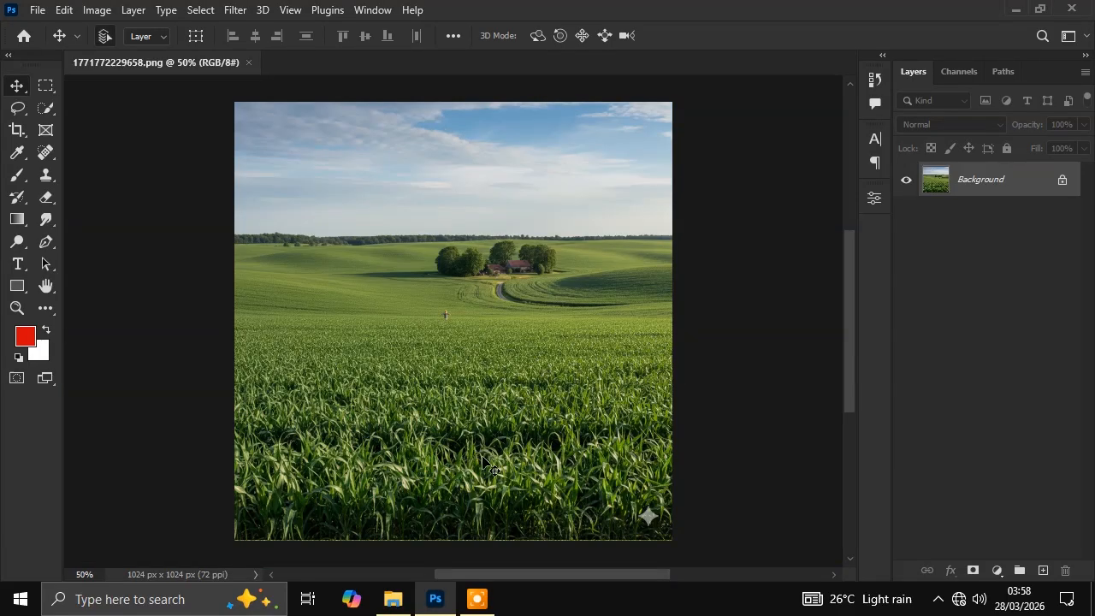
key(ctrl+0)
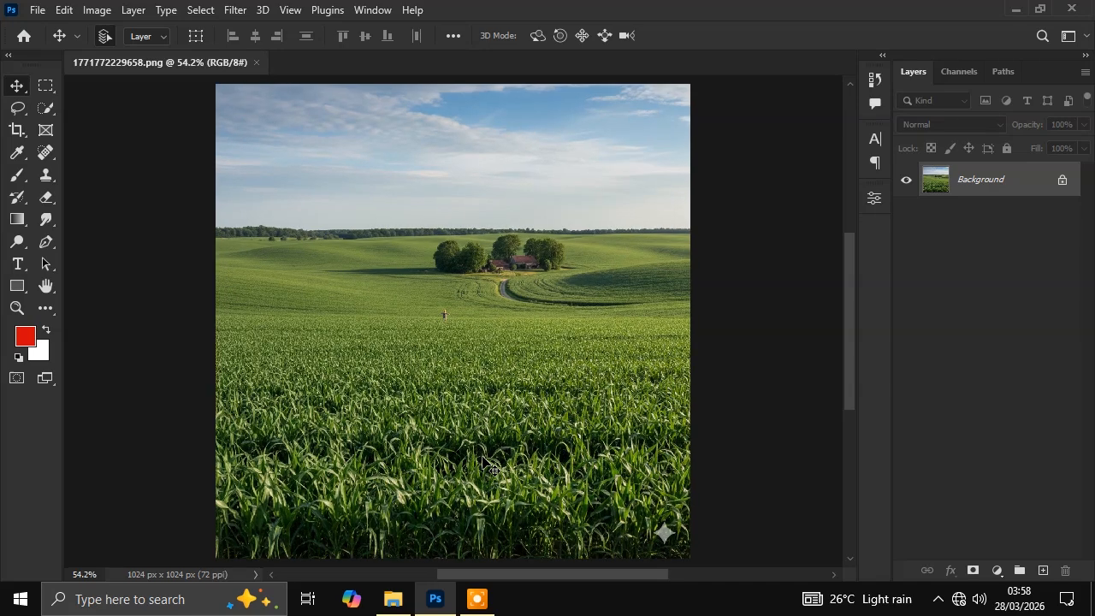
Place the bucket-hat man photo 69f25de72dabb763cad8697a399c5267.jpg from File Explorer onto the green field document
click(387, 603)
drag(569, 205, 475, 389)
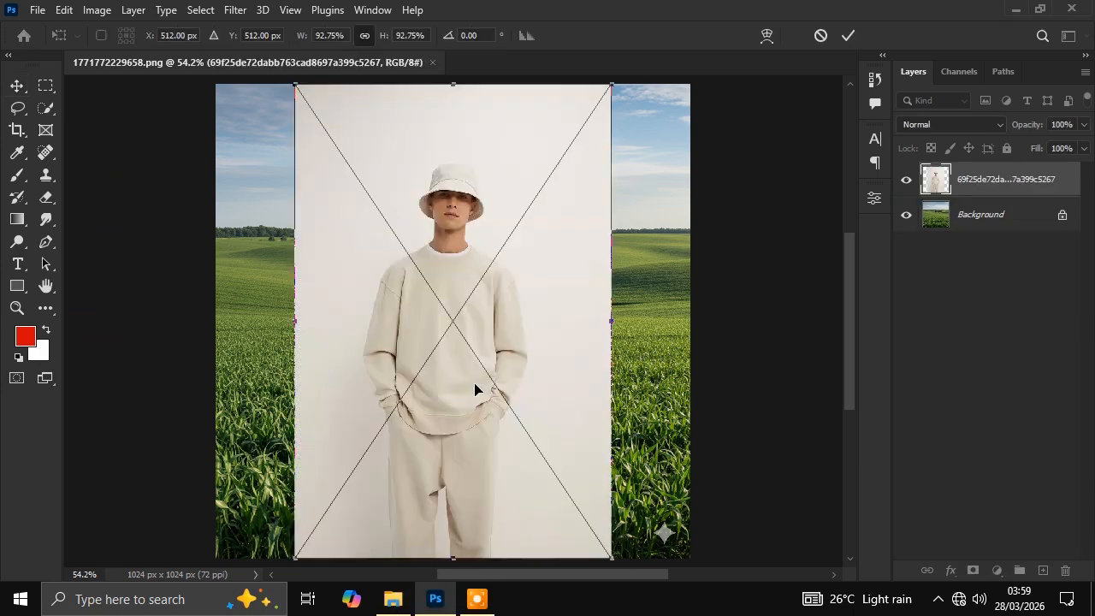
click(850, 37)
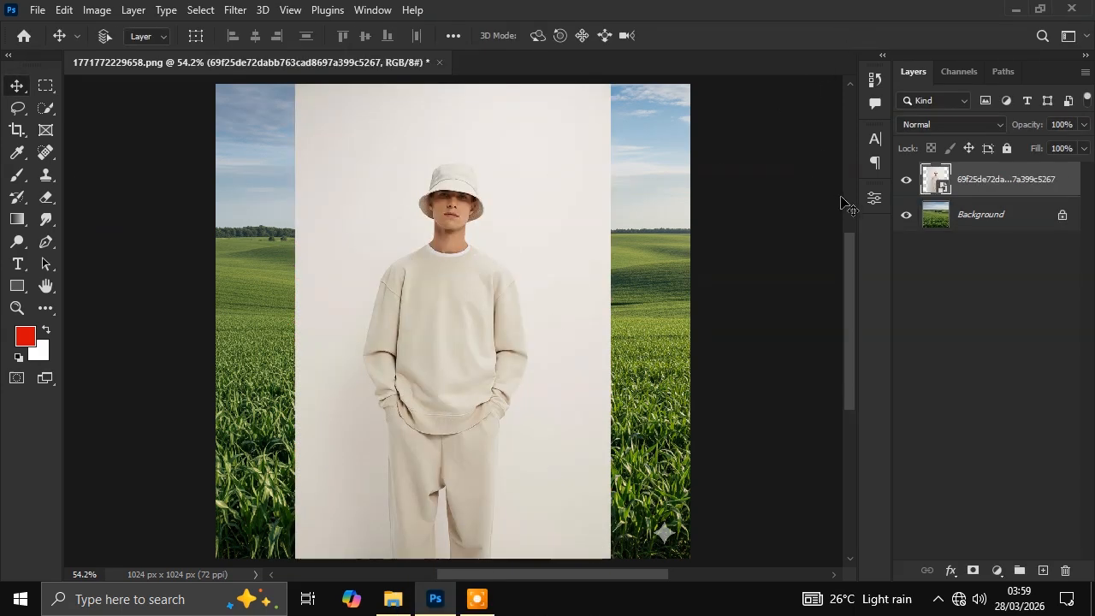
Look through the placed man layer's smart object properties for the available actions
click(875, 197)
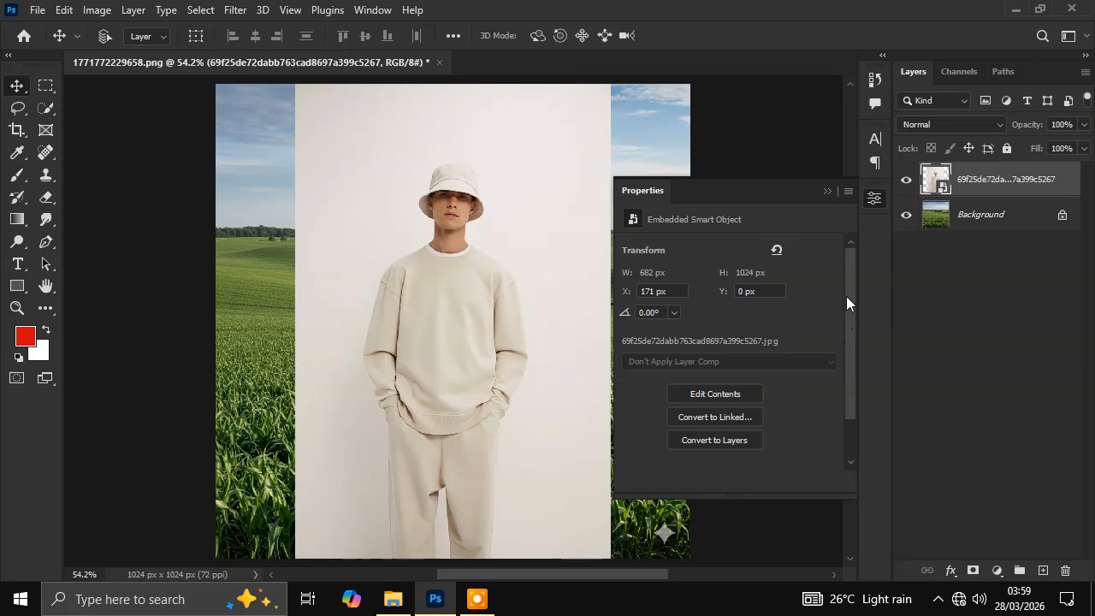
drag(846, 282, 849, 416)
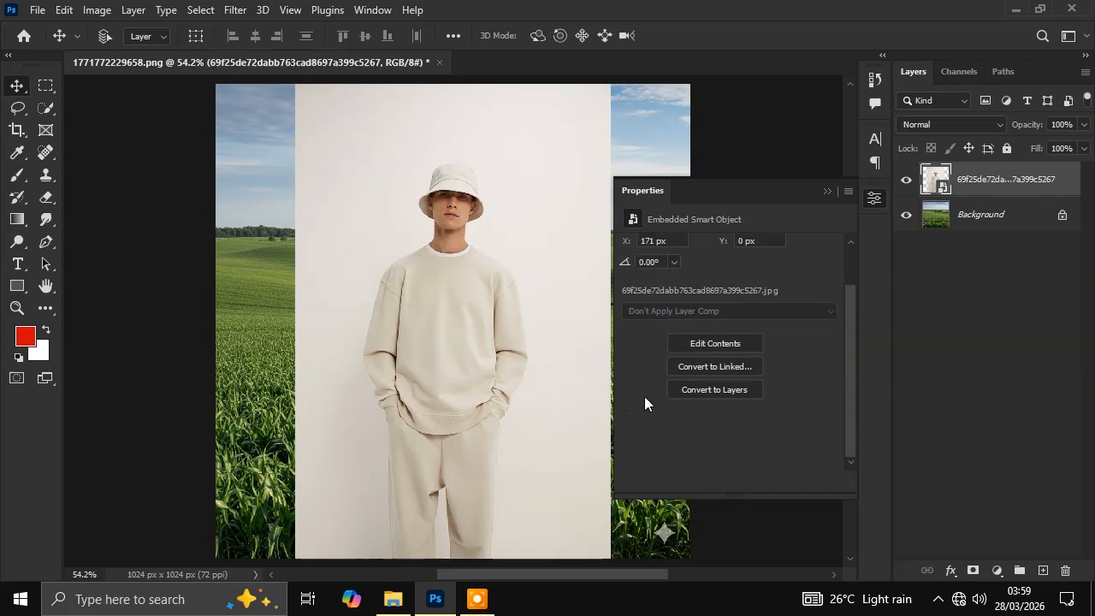
click(826, 190)
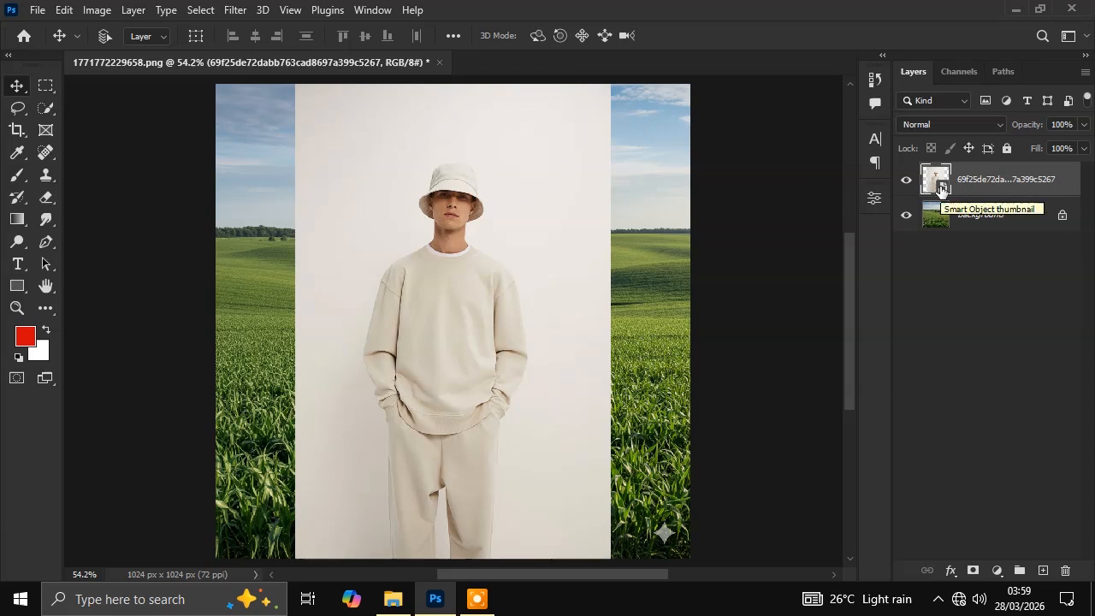
Rasterize the man's photo layer and remove its background with the Remove Background quick action
right_click(1017, 185)
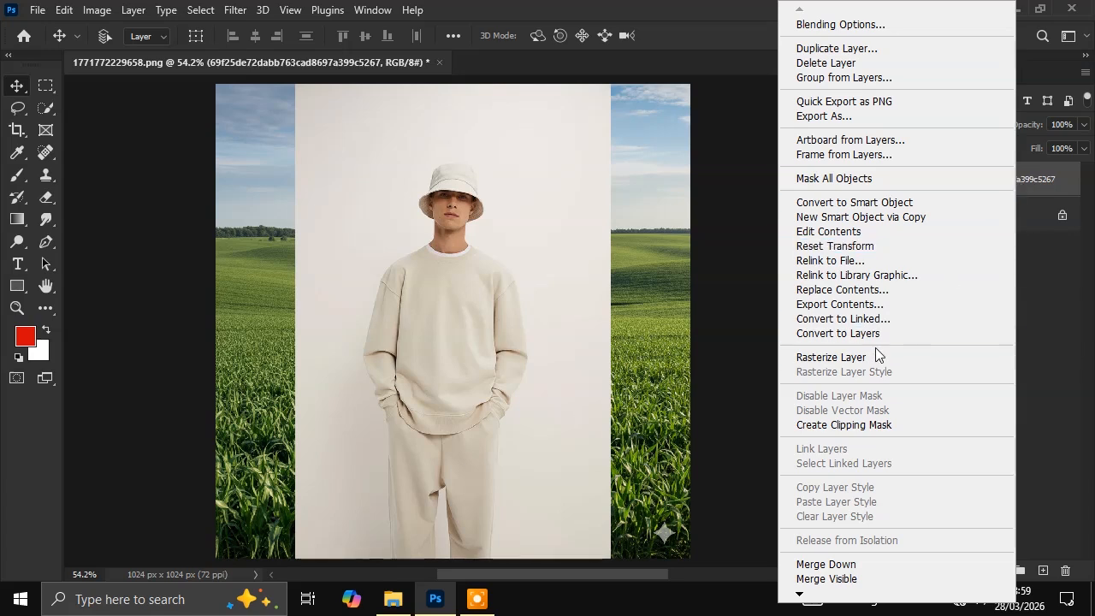
click(834, 358)
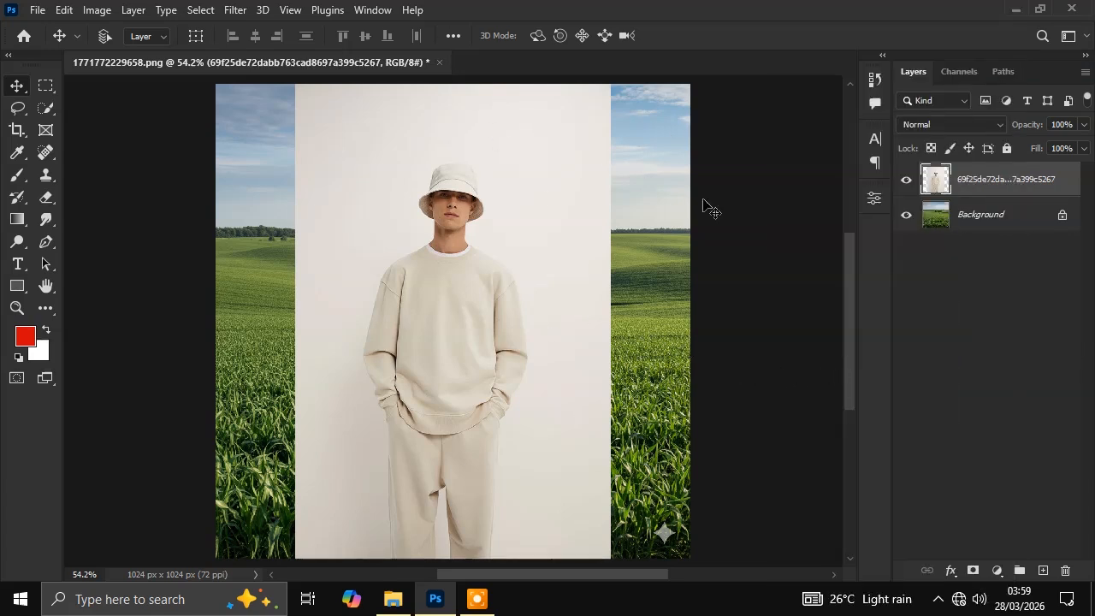
click(875, 199)
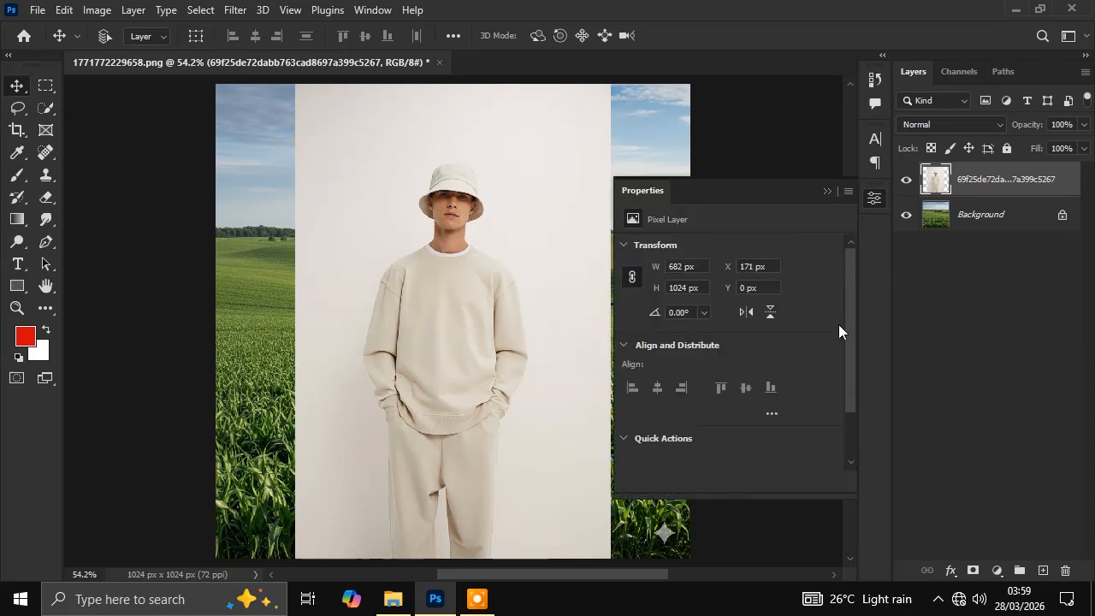
scroll(842, 441, down, 3)
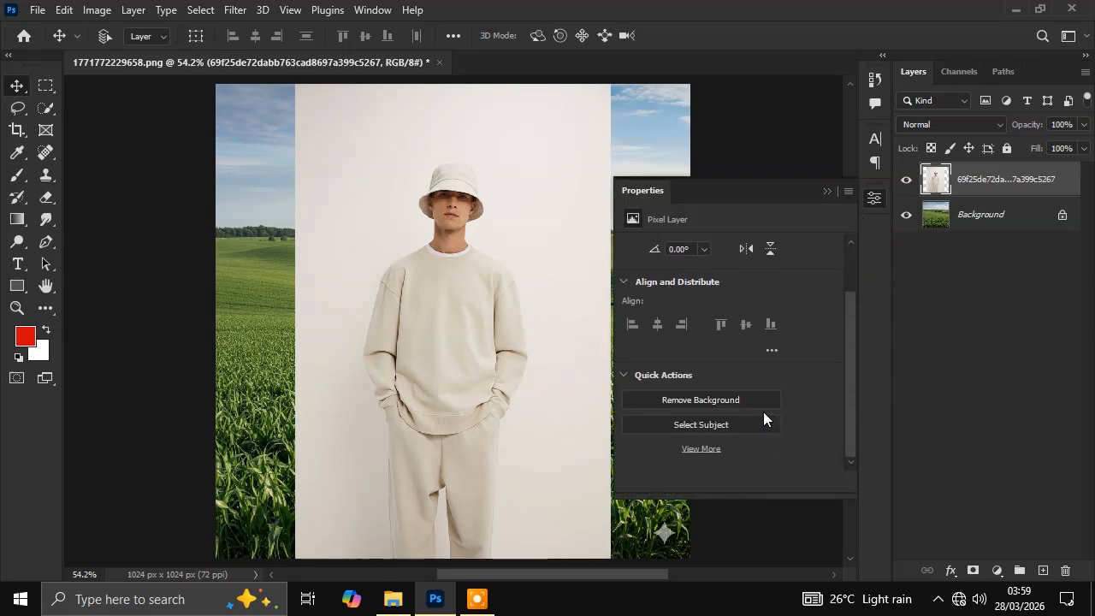
click(708, 401)
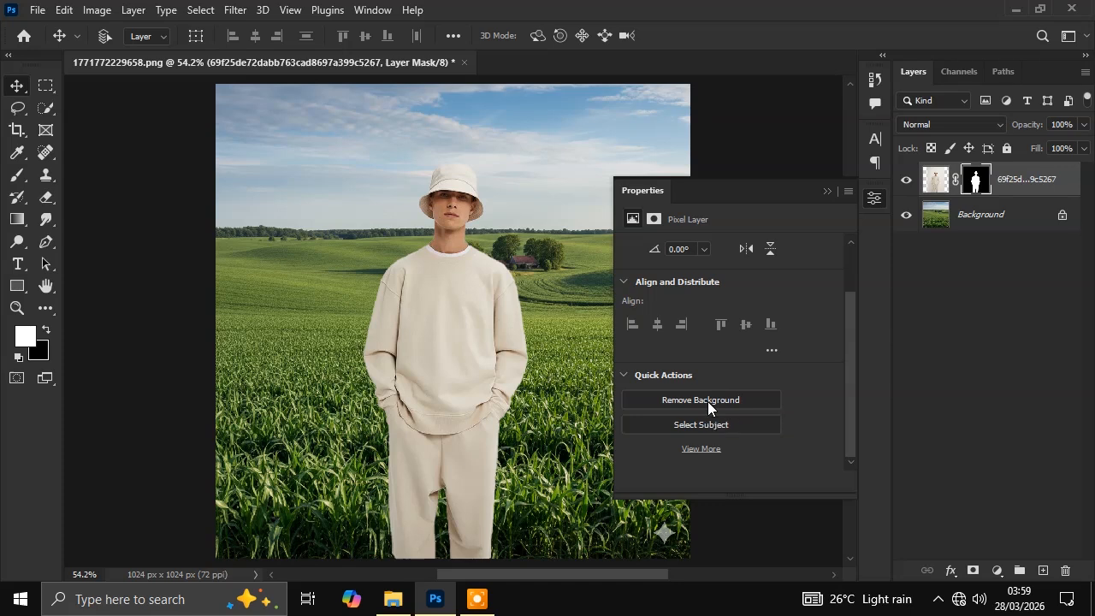
click(826, 189)
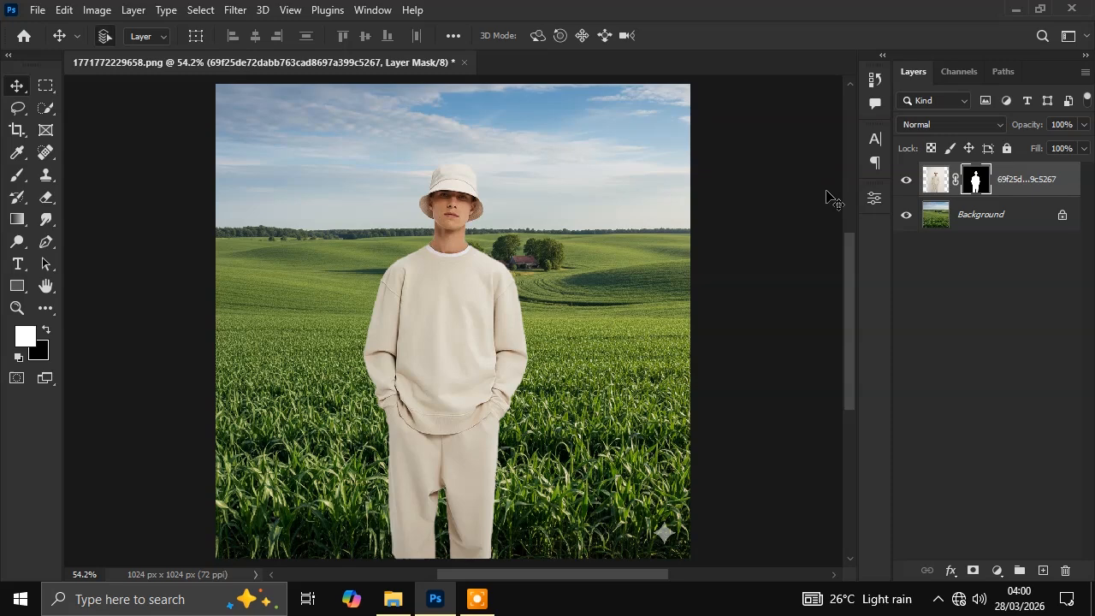
Scale the cut-out man about his center to about 75% with Free Transform
key(ctrl+t)
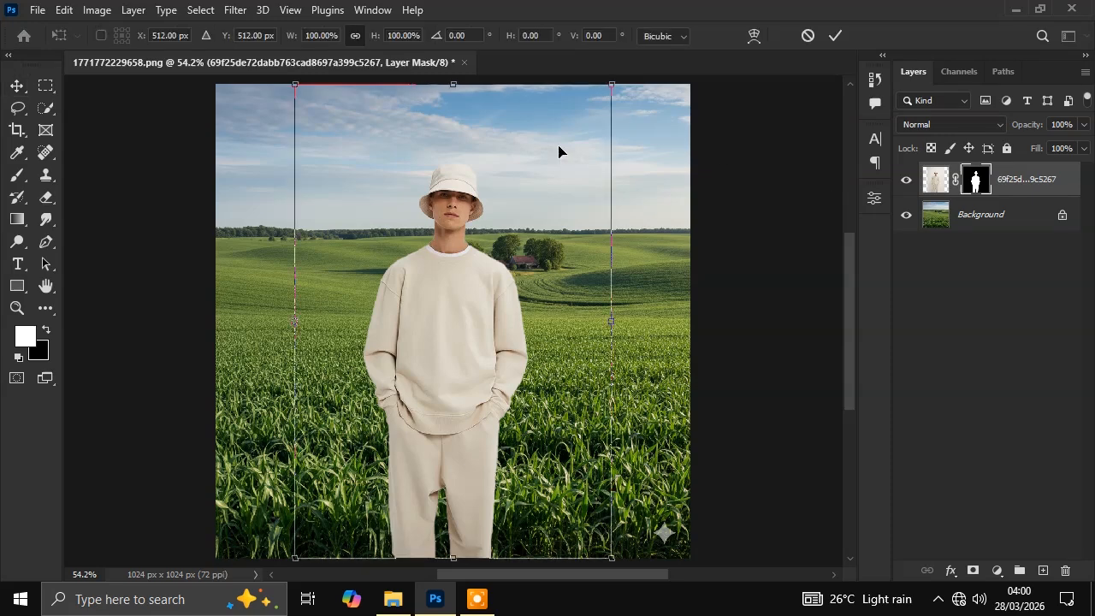
drag(295, 85, 334, 142)
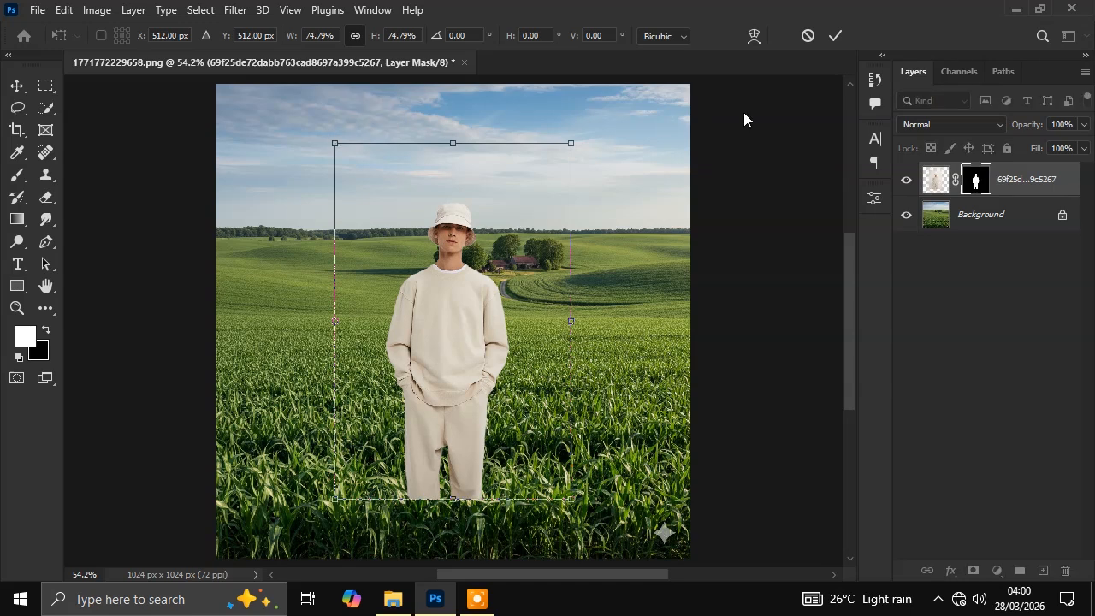
click(836, 36)
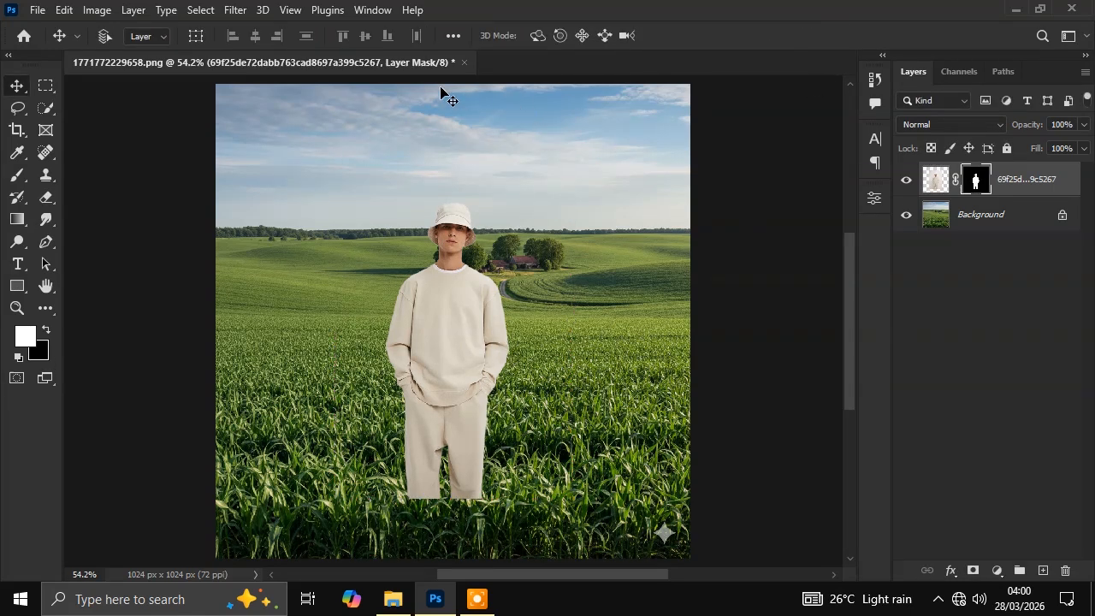
Set alignment relative to the canvas and align the man's layer to the canvas's bottom edge
click(453, 36)
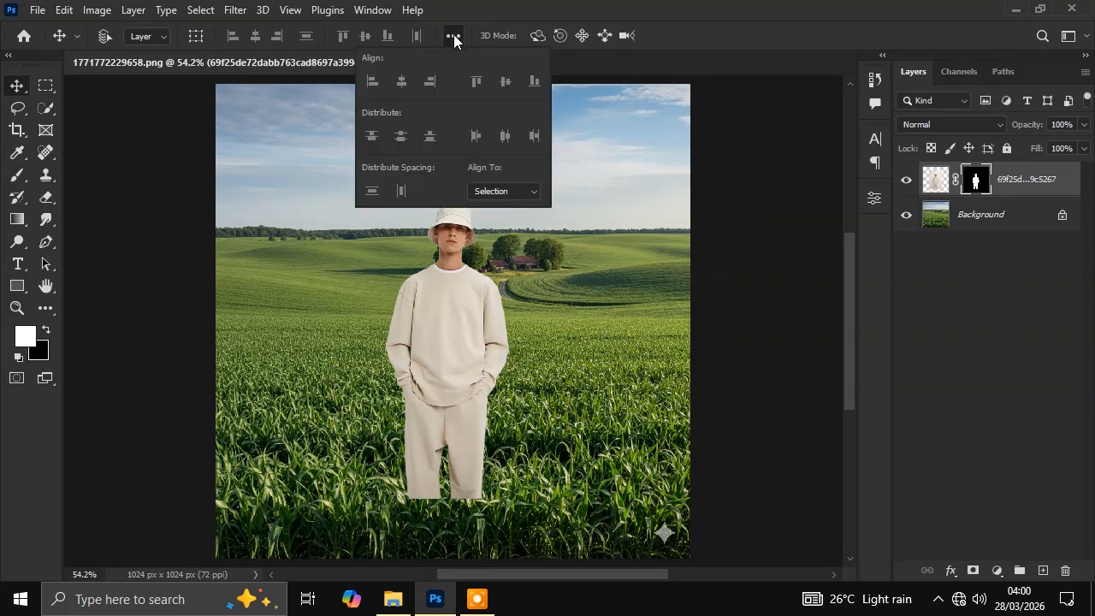
click(508, 190)
click(517, 216)
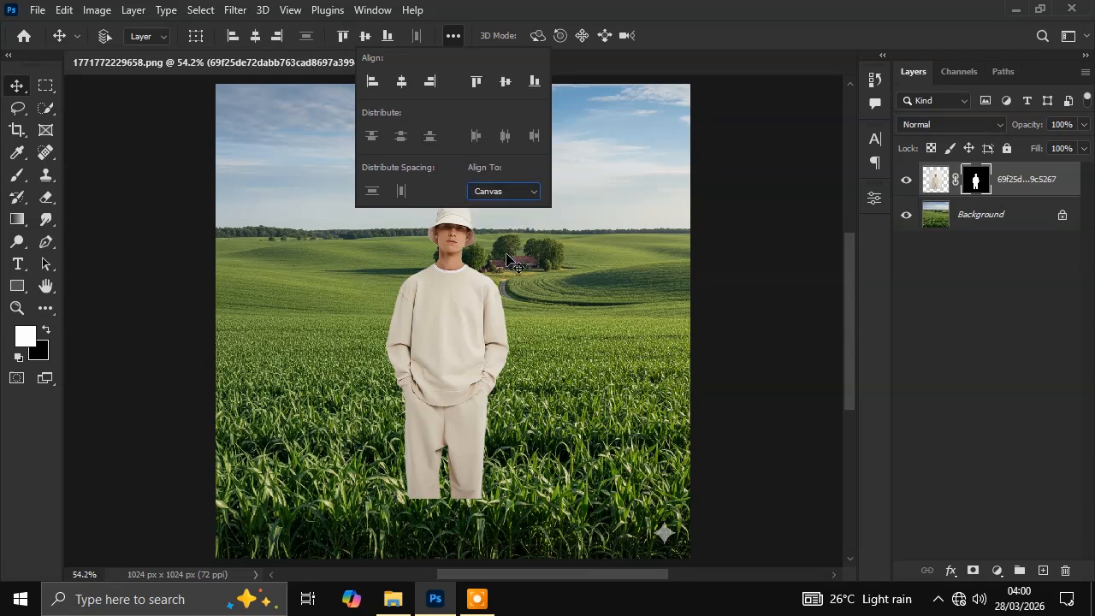
click(531, 89)
click(656, 330)
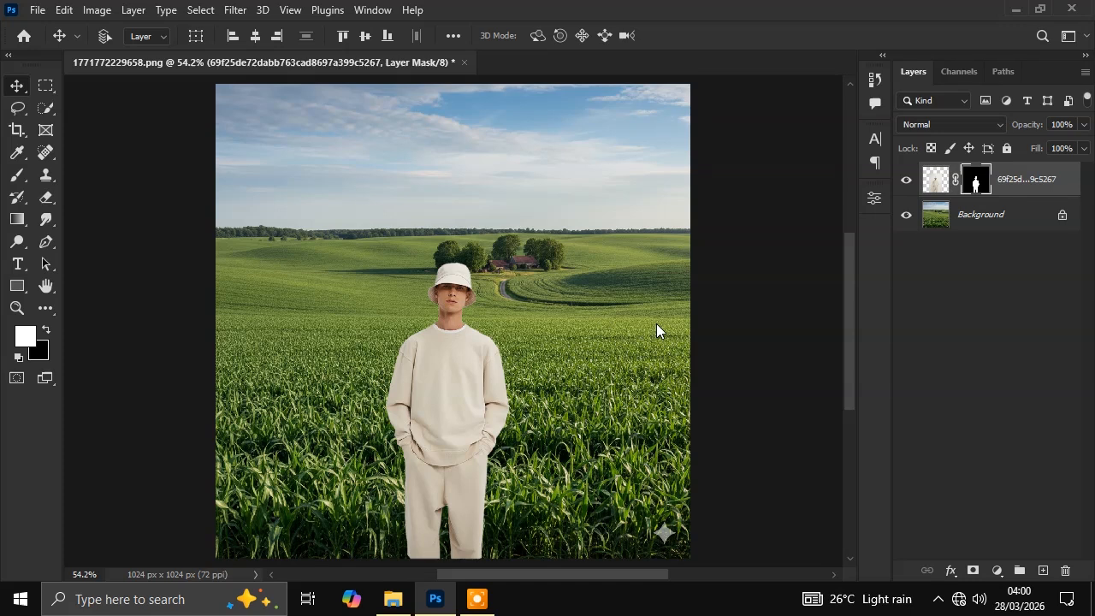
Review the quick actions in the man layer's properties
click(876, 206)
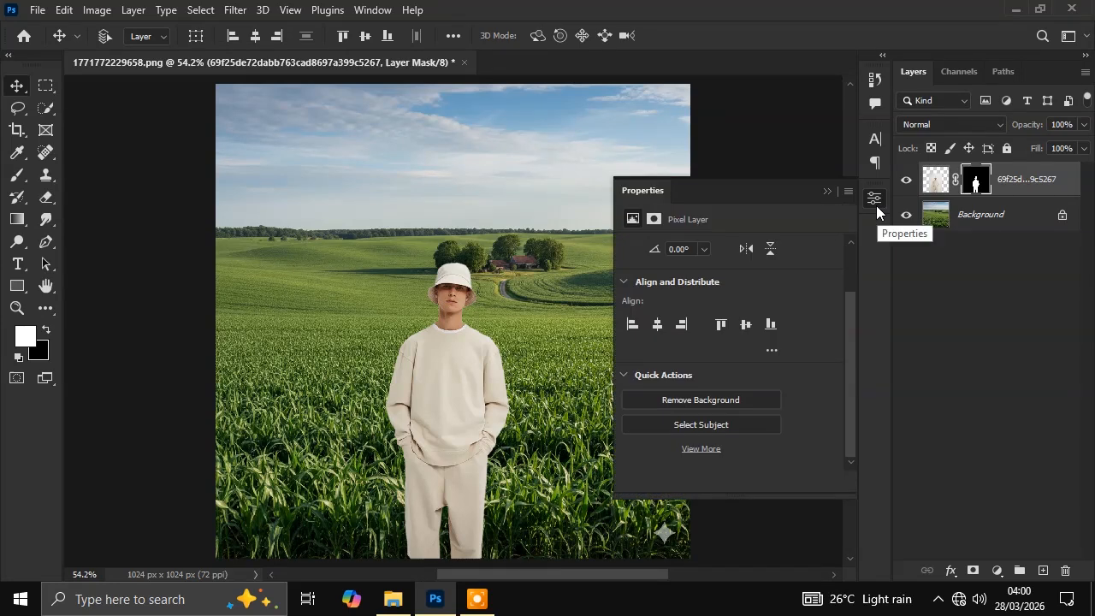
click(825, 192)
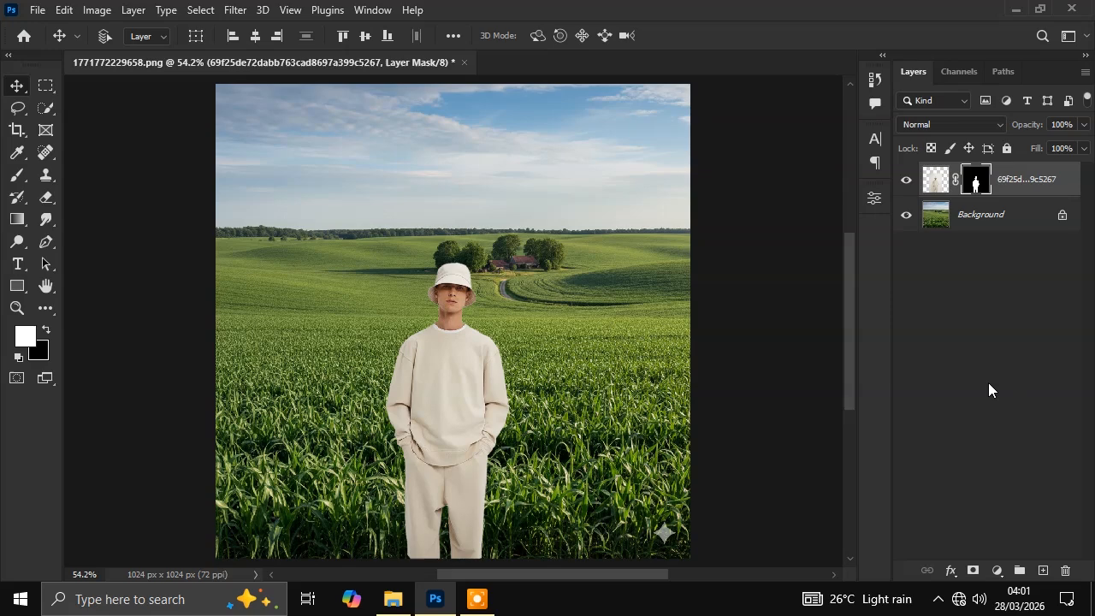
click(37, 9)
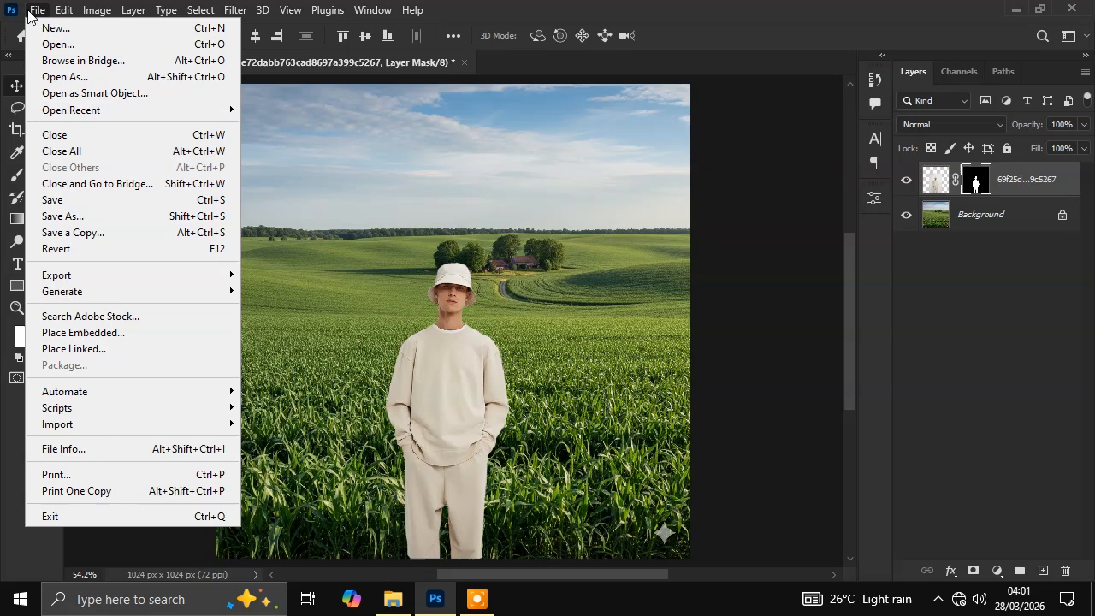
click(73, 232)
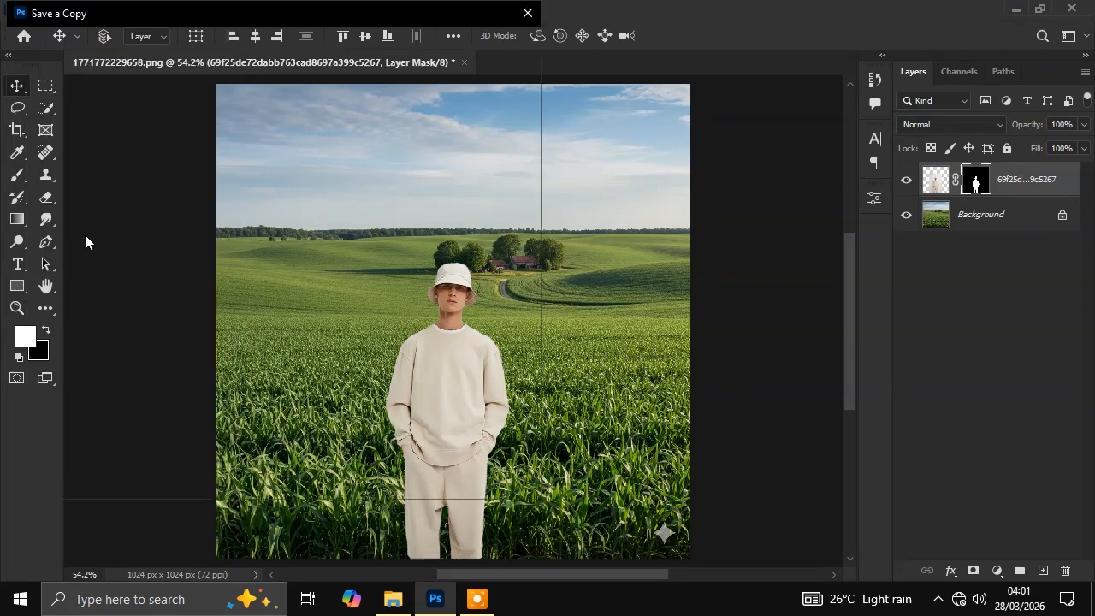
click(208, 343)
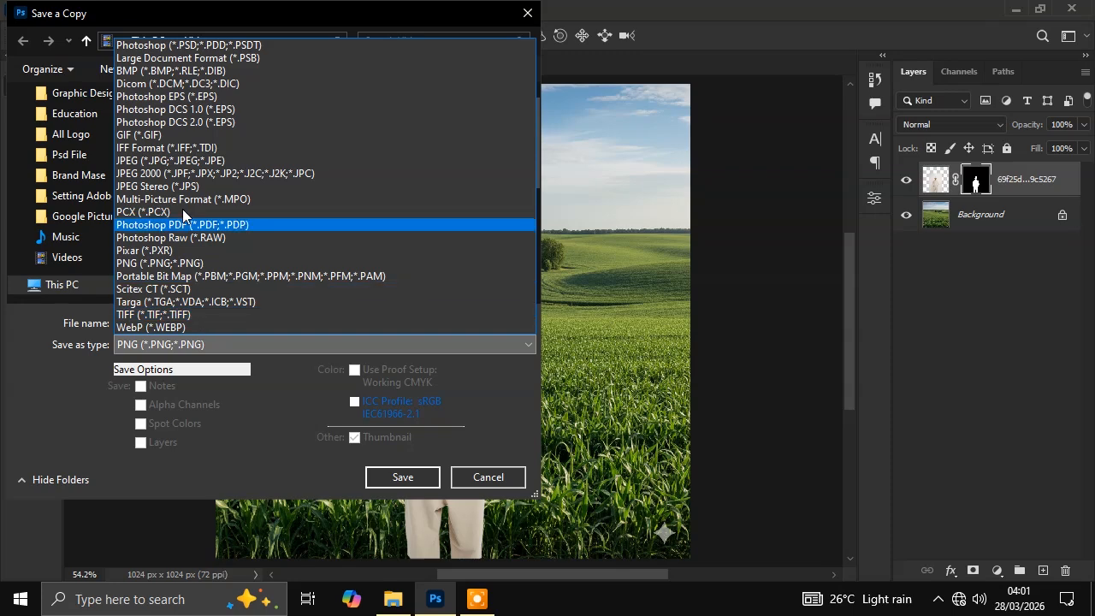
click(180, 161)
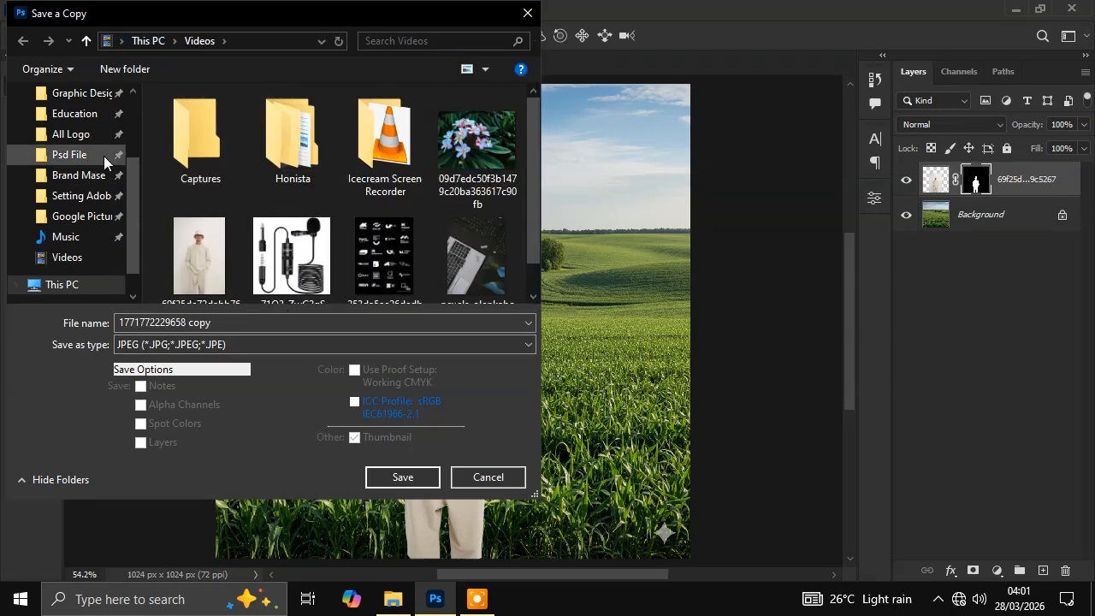
drag(126, 199, 130, 117)
click(70, 127)
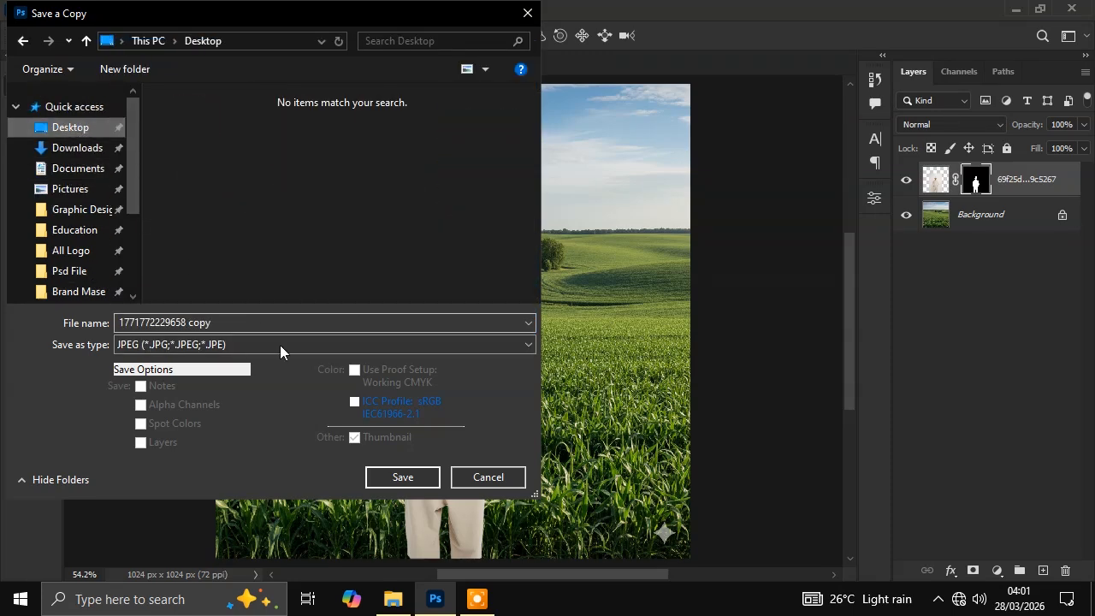
click(403, 477)
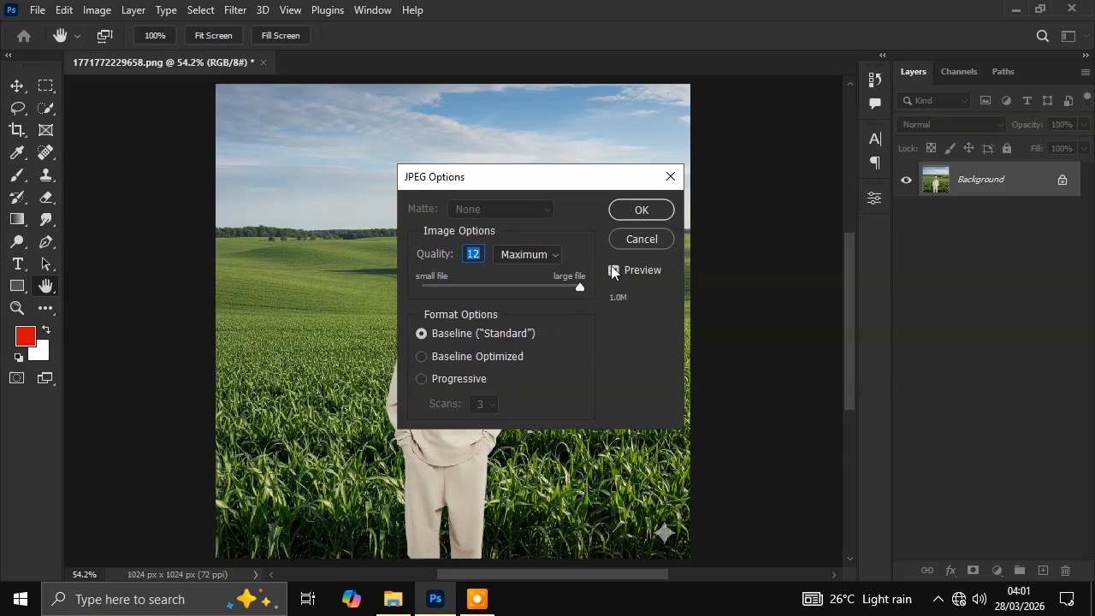
click(646, 218)
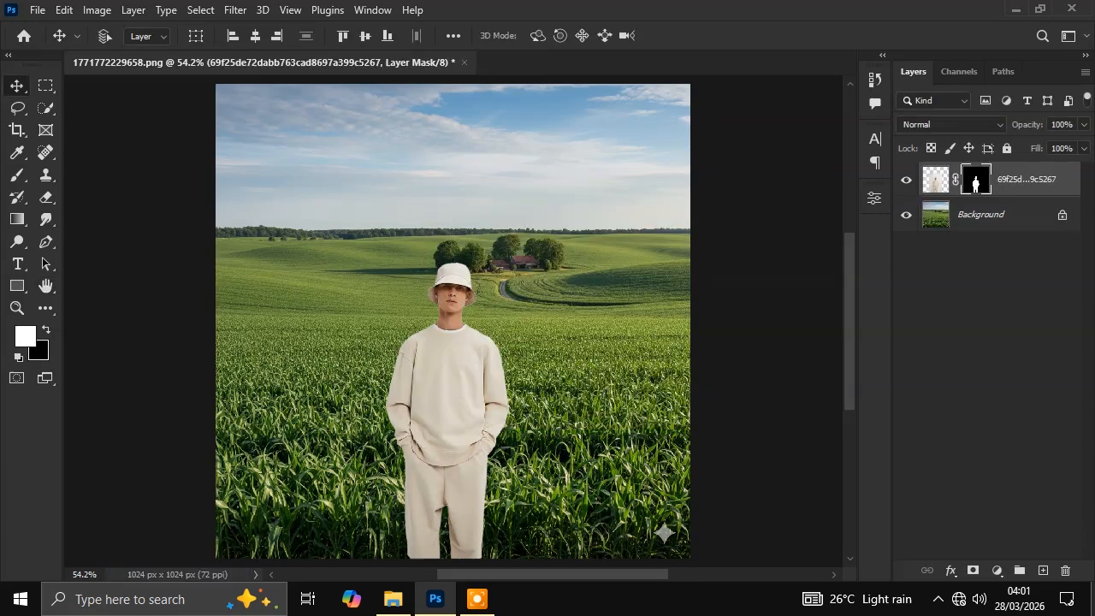
View the exported JPEG from the desktop in Photos, close it, and switch back to Photoshop
key(super+d)
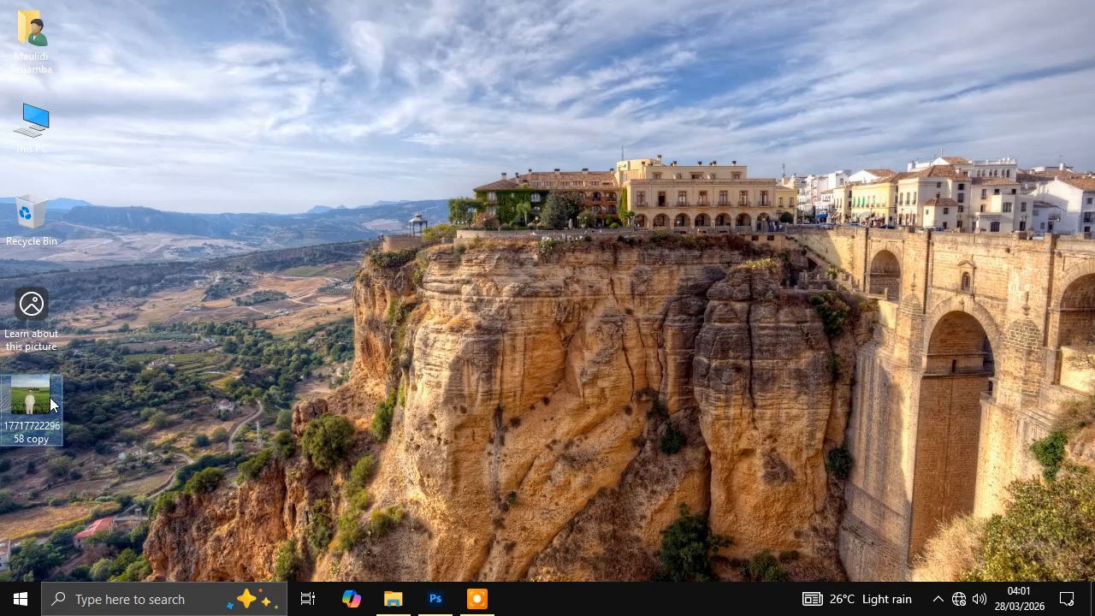
double_click(51, 403)
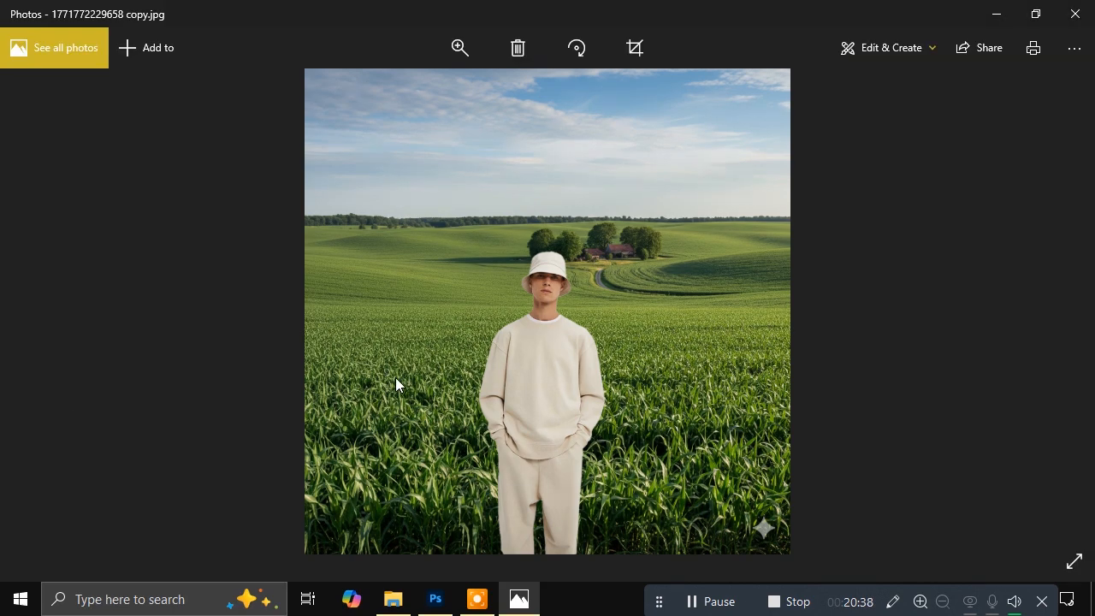
click(1075, 14)
click(435, 598)
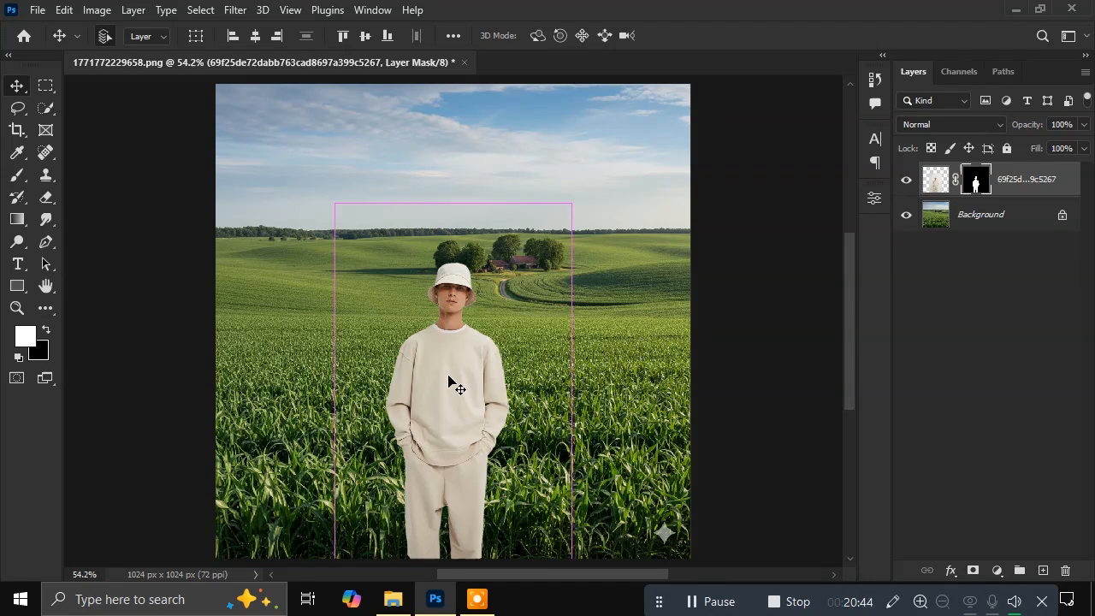
key(ctrl+shift+s)
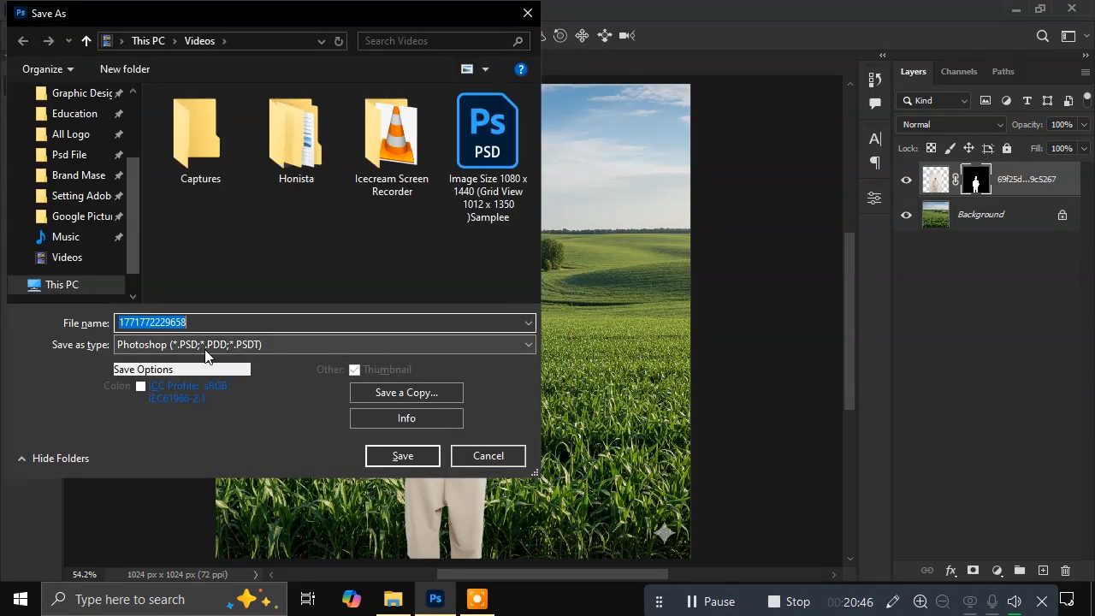
drag(139, 213, 120, 136)
click(103, 128)
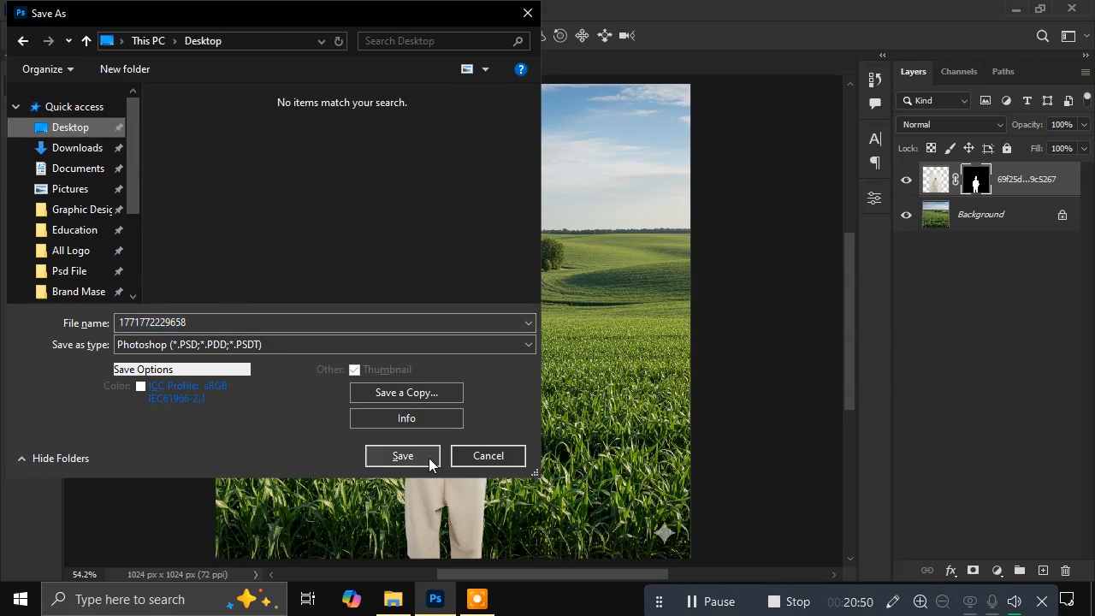
drag(209, 323, 80, 311)
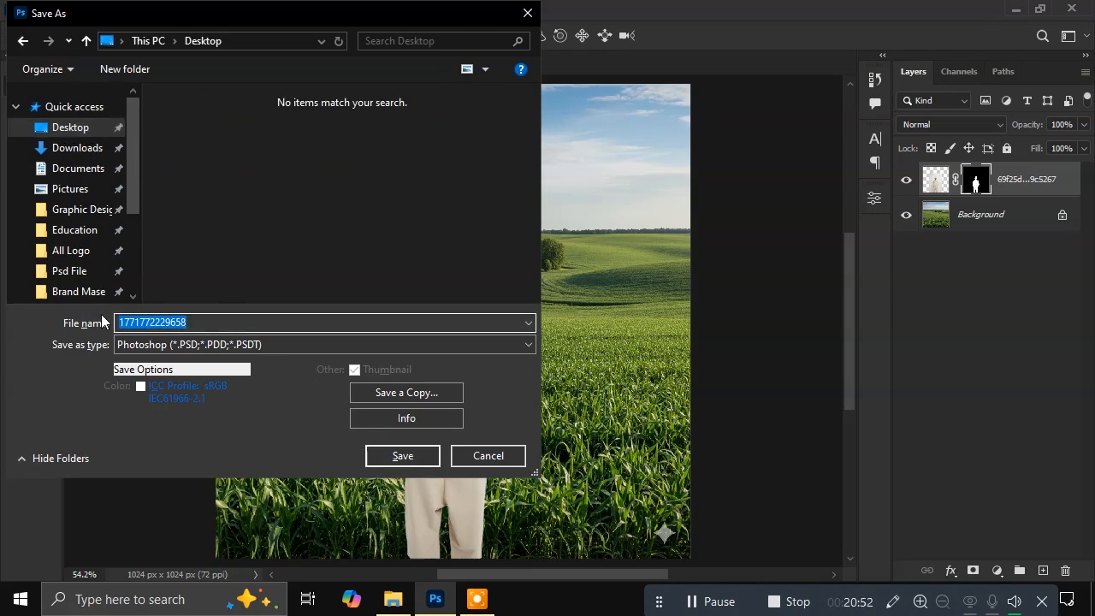
click(408, 459)
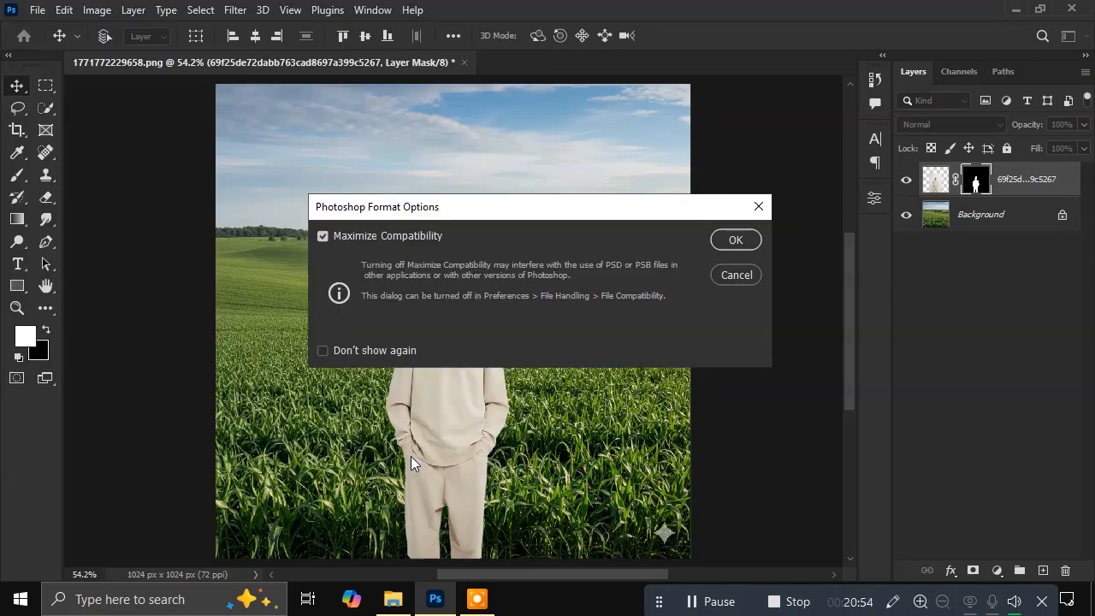
click(737, 241)
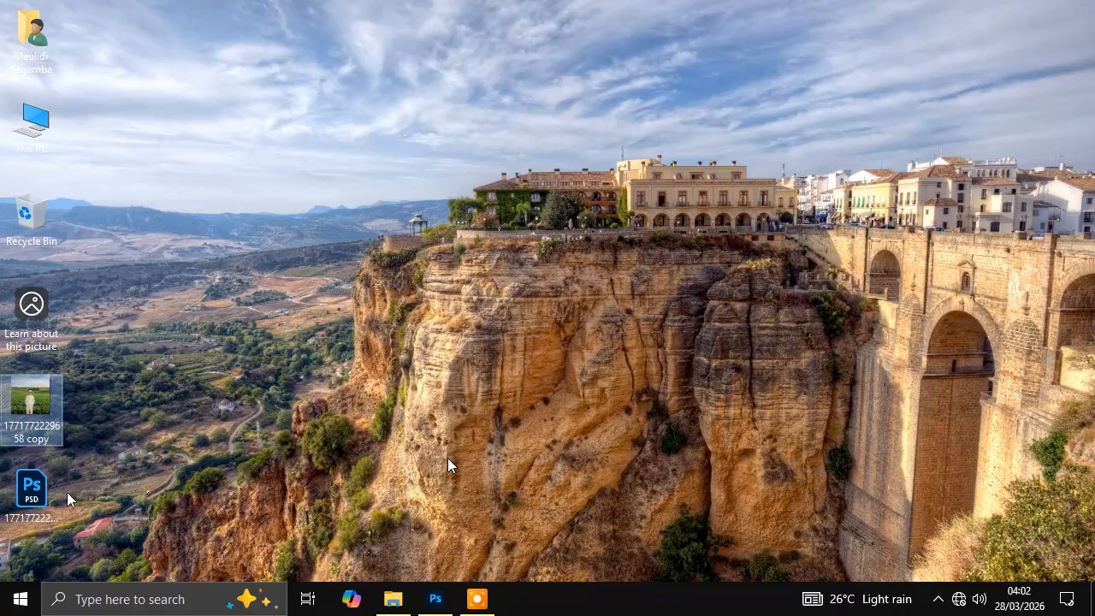
click(442, 609)
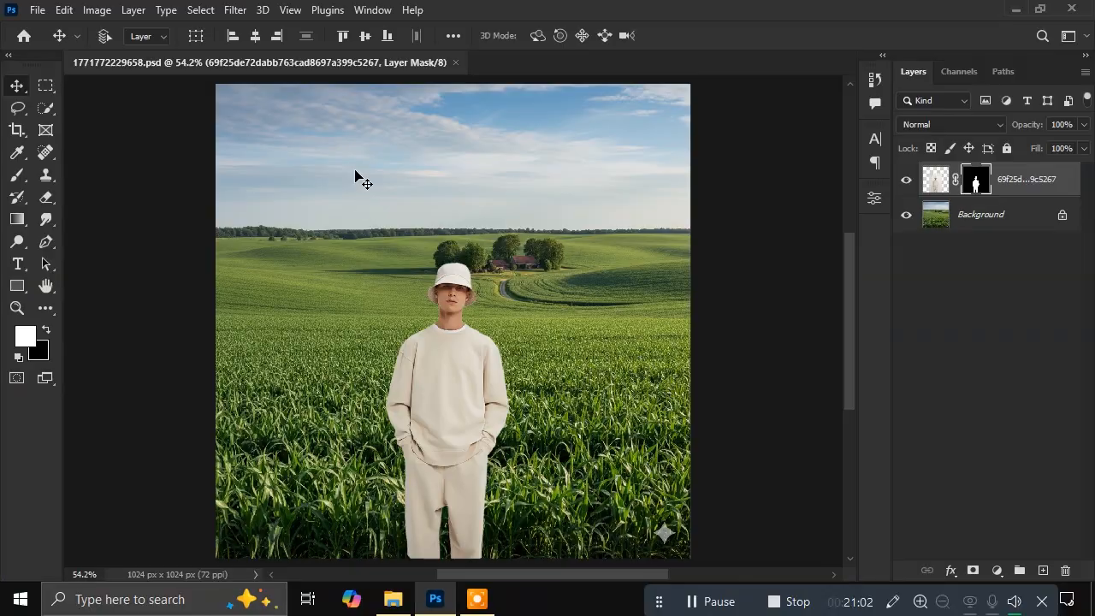
click(456, 63)
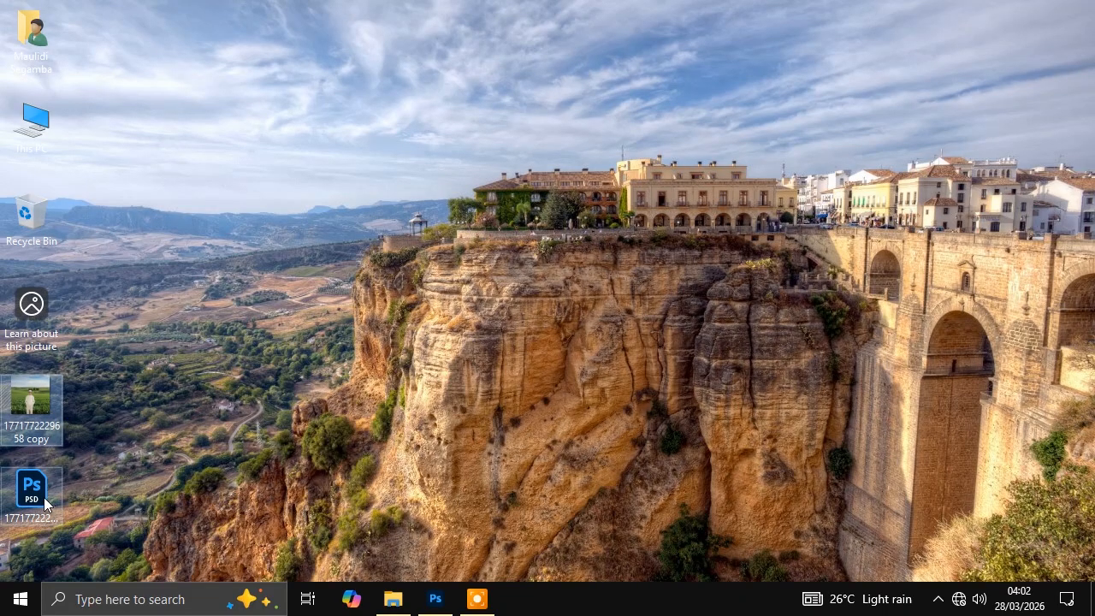
double_click(42, 497)
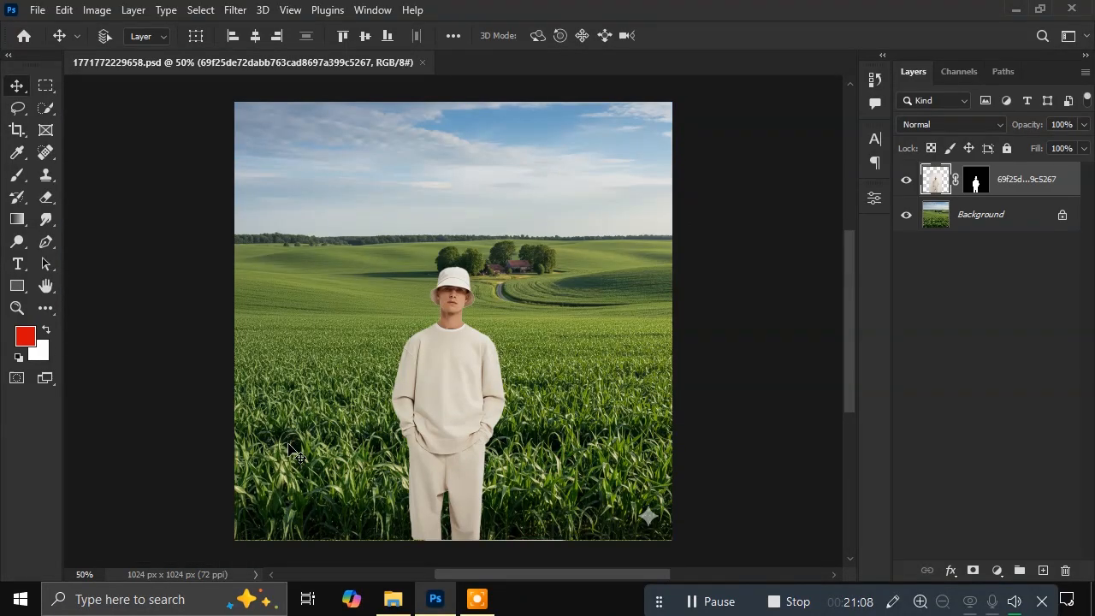
scroll(290, 449, up, 1)
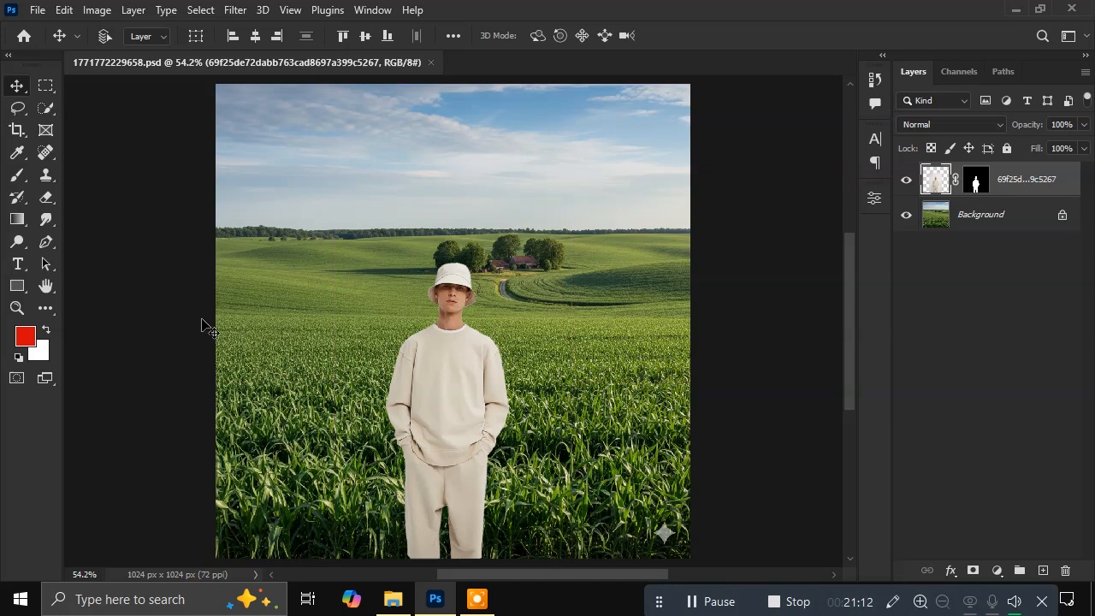
Draw a red rectangle about 207 × 175 px over the sky and horizon, up and to the side of the man
key(ctrl)
click(19, 289)
drag(273, 178, 368, 258)
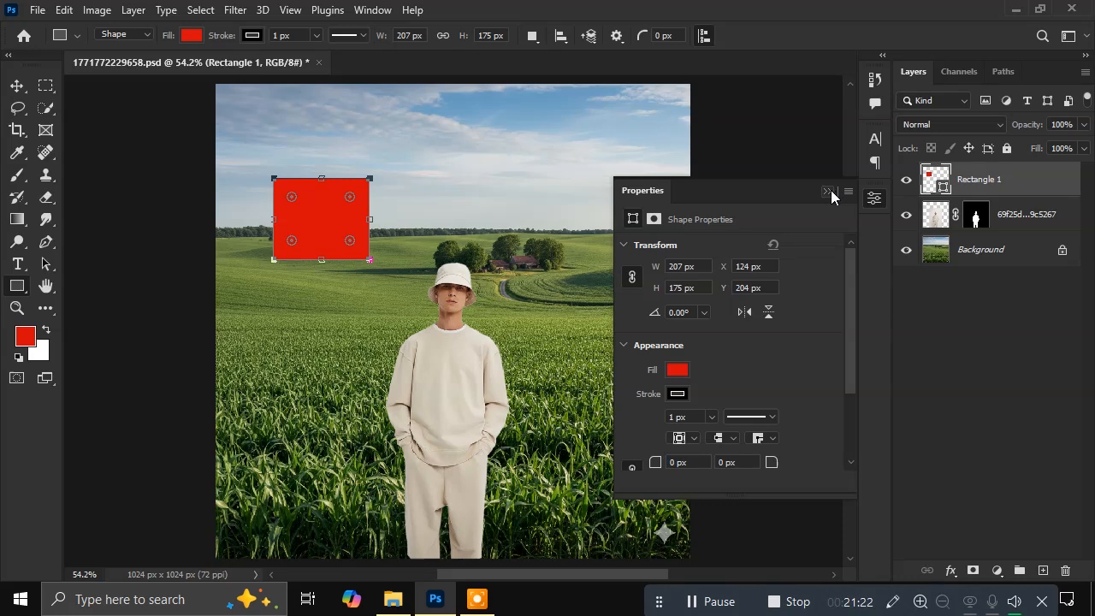
click(829, 190)
click(18, 86)
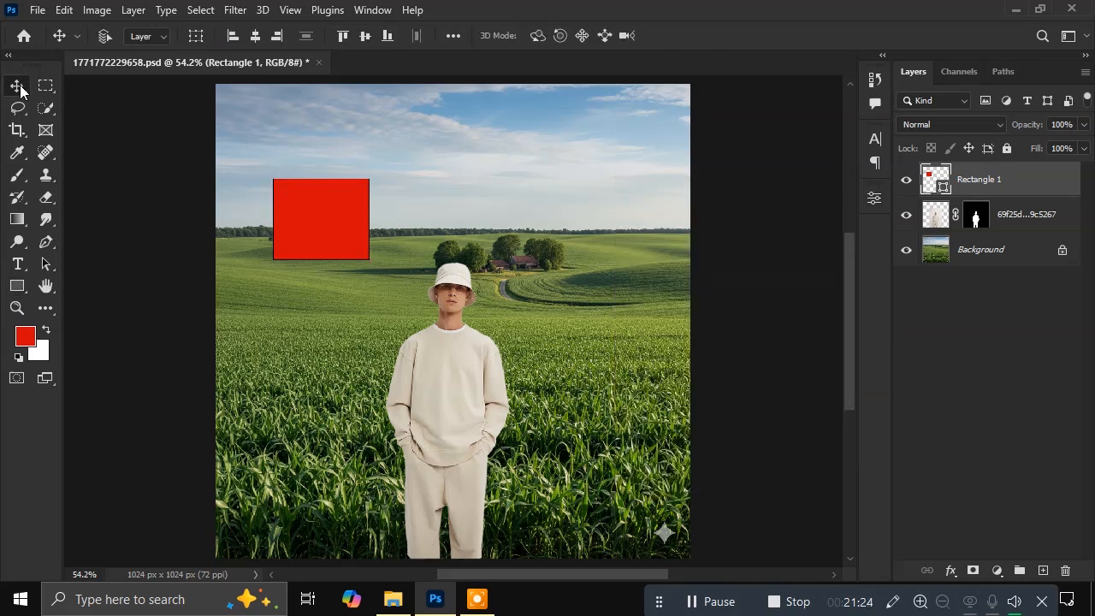
Save the changes to the Photoshop file, close it, and reopen it from the desktop
key(ctrl+s)
click(312, 63)
key(super+d)
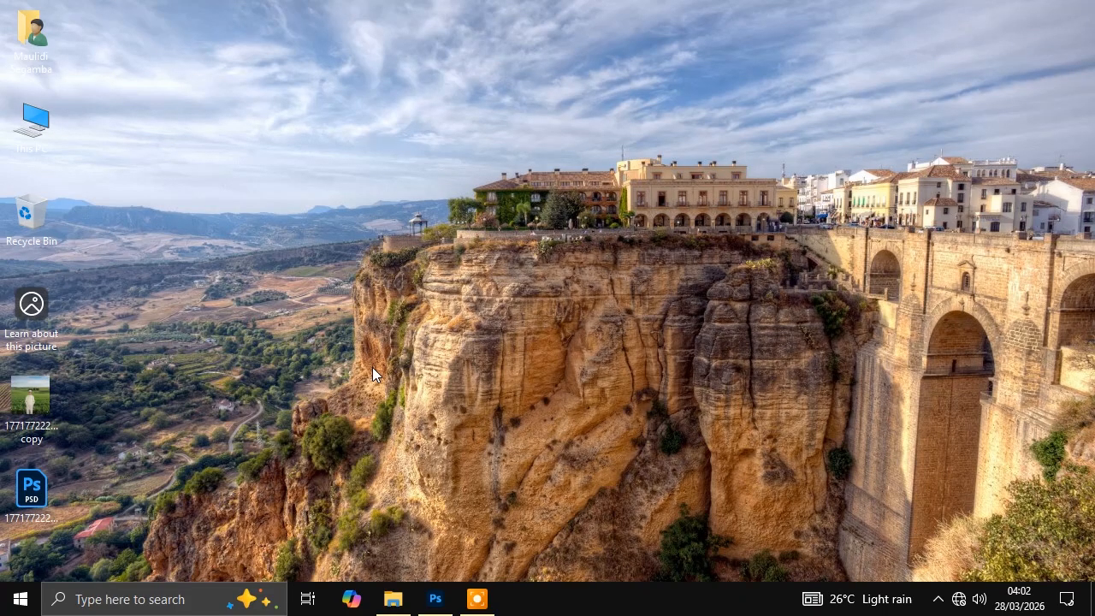
double_click(38, 496)
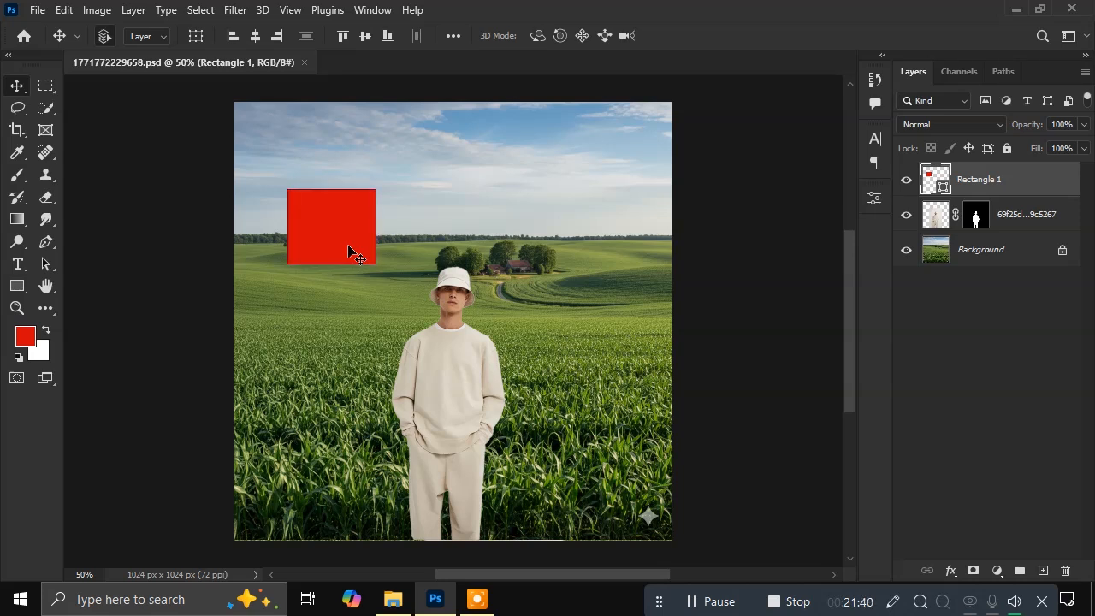
key(ctrl+shift+s)
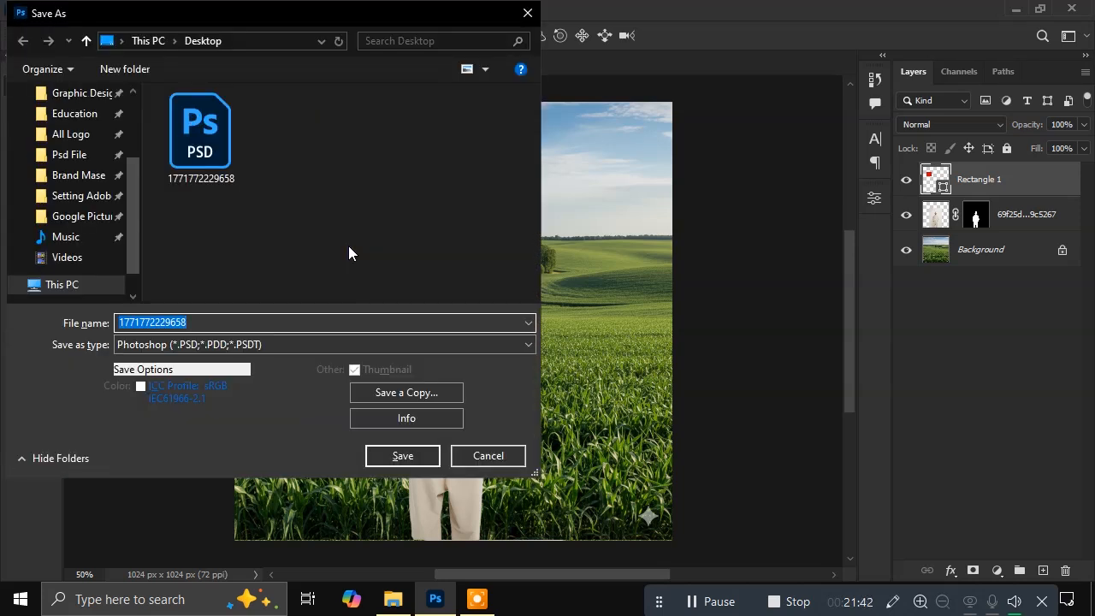
click(339, 341)
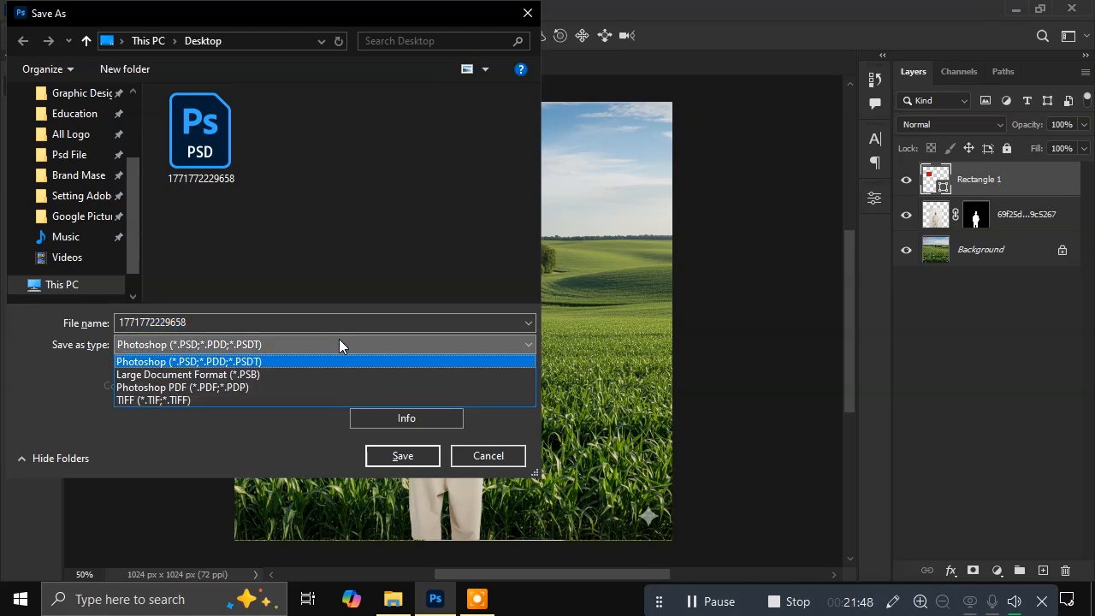
click(369, 236)
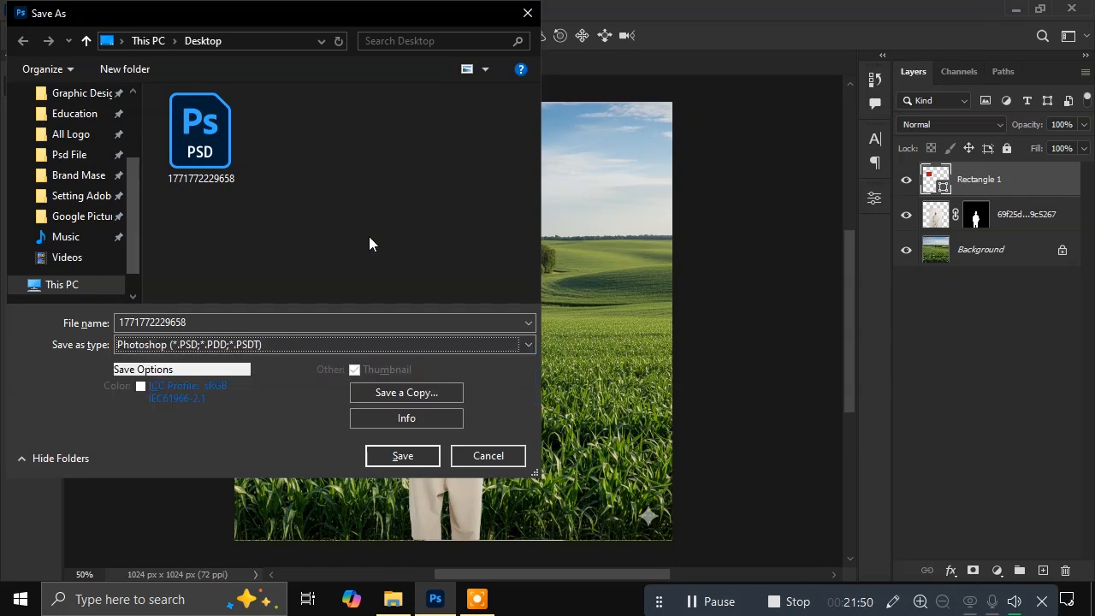
click(399, 394)
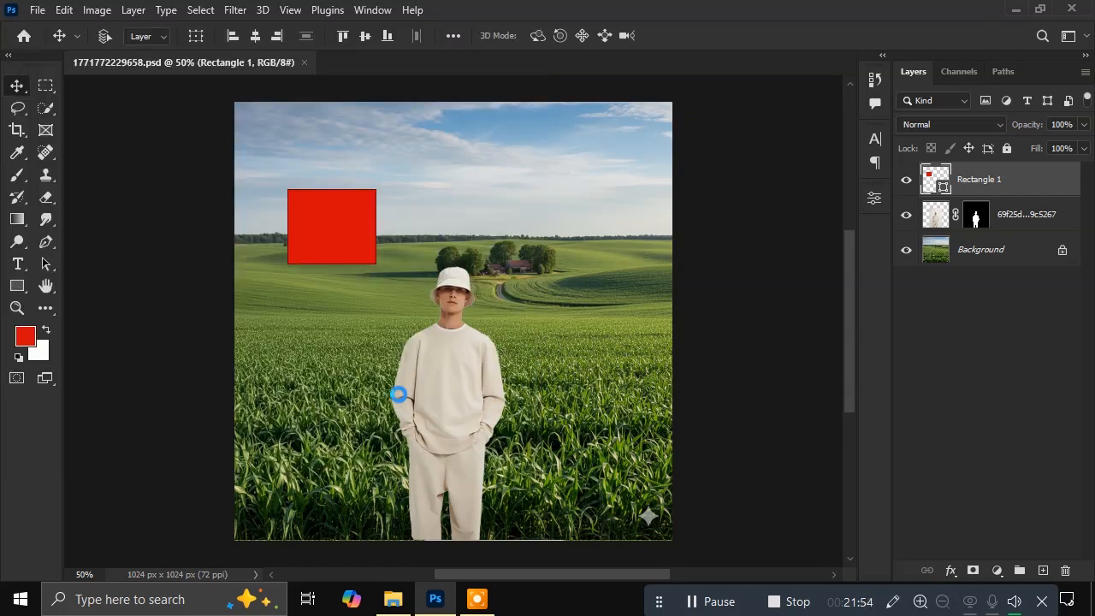
click(346, 346)
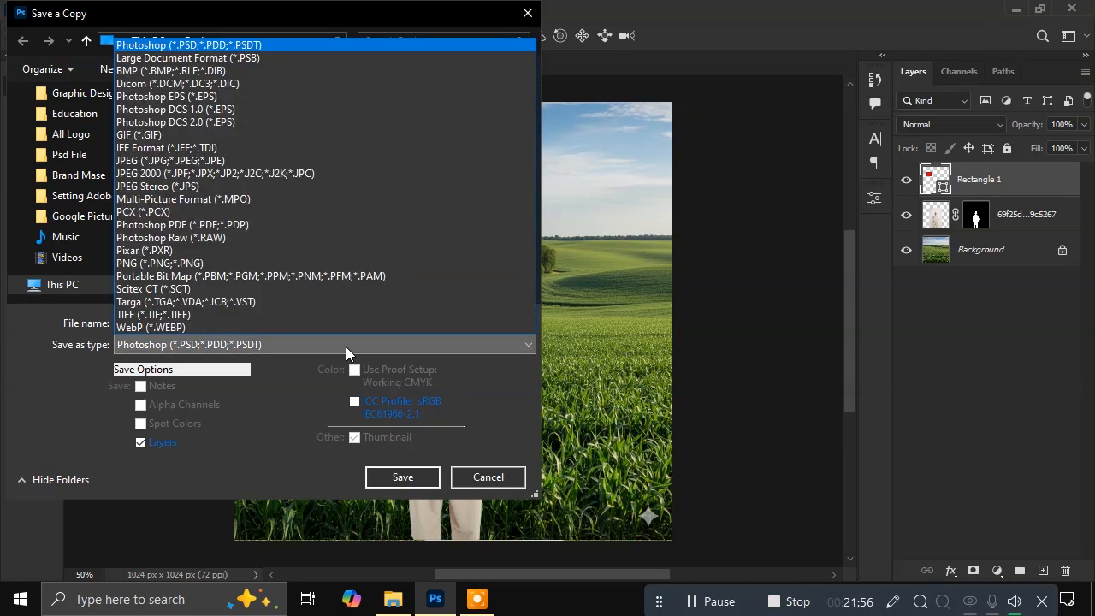
click(343, 160)
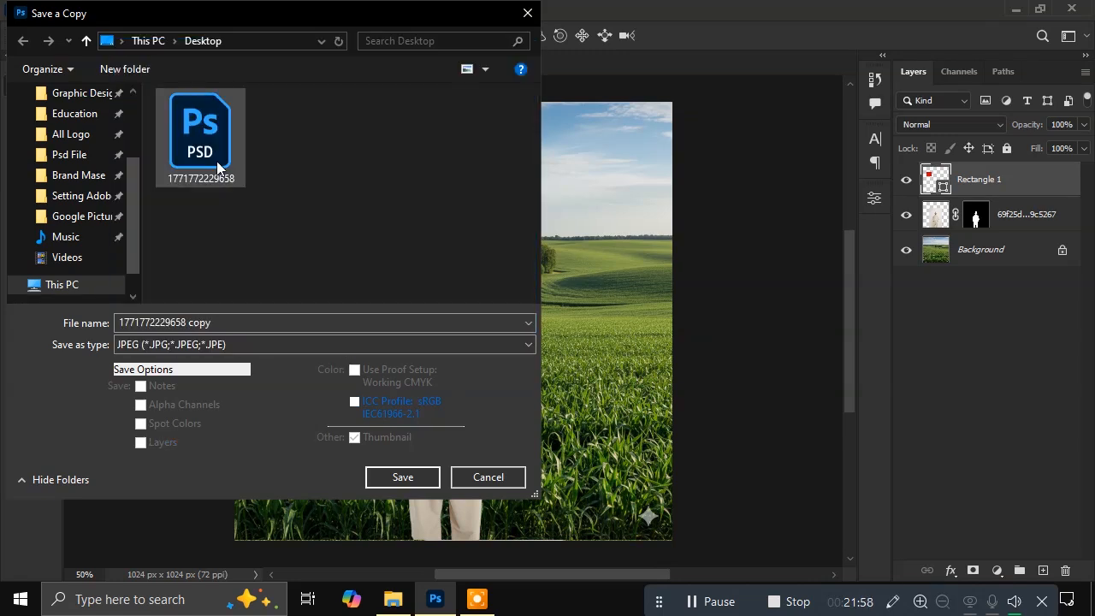
click(316, 322)
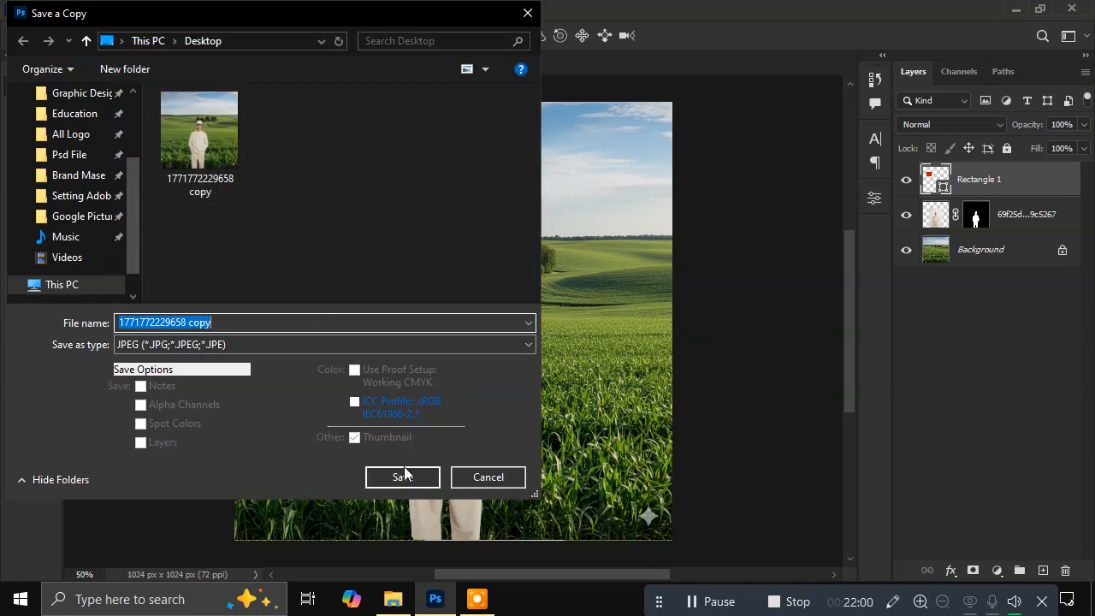
click(215, 179)
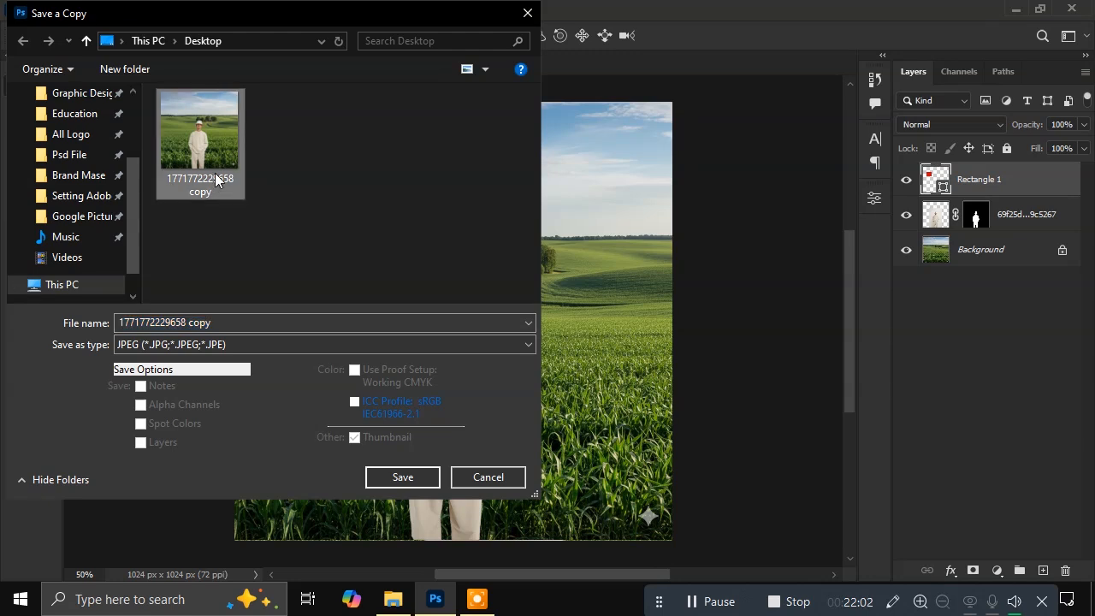
click(252, 325)
click(253, 325)
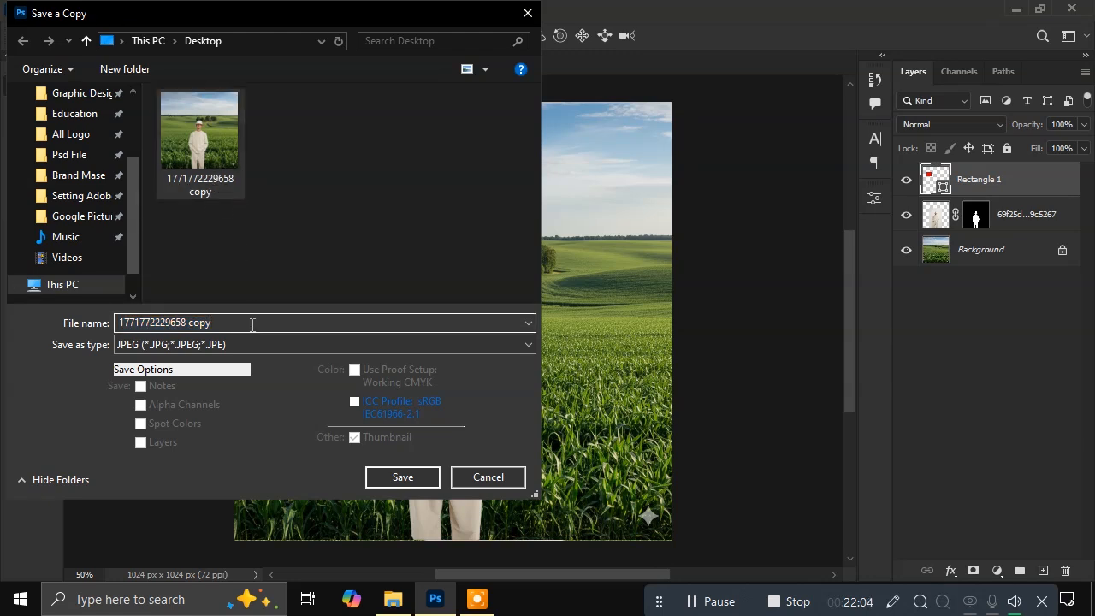
click(408, 479)
click(646, 210)
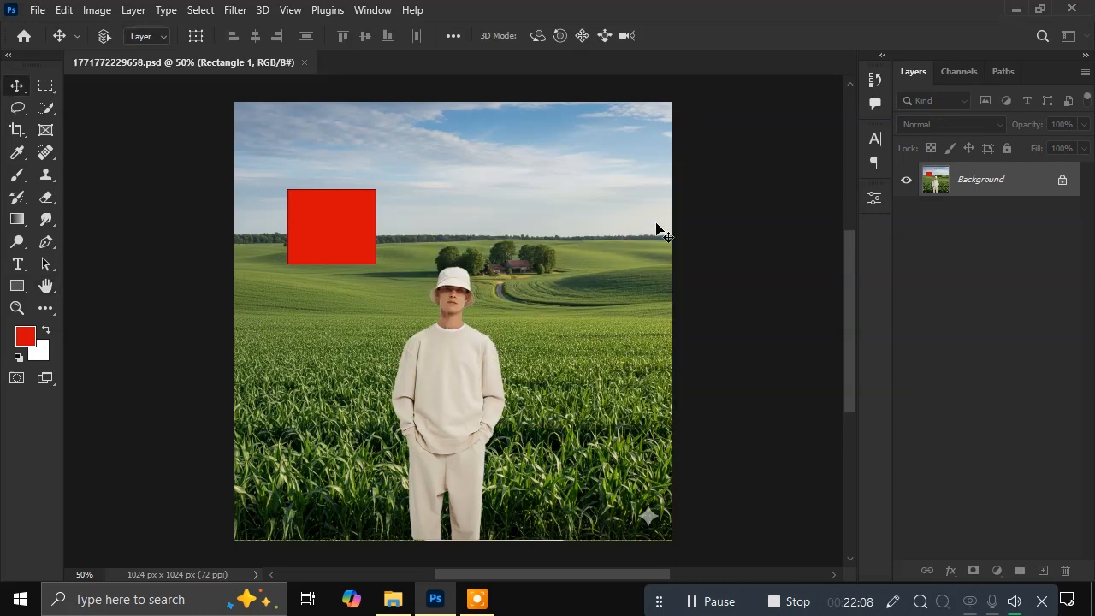
View the new JPEG from the desktop in Photos, close it, and switch back to Photoshop
click(1016, 8)
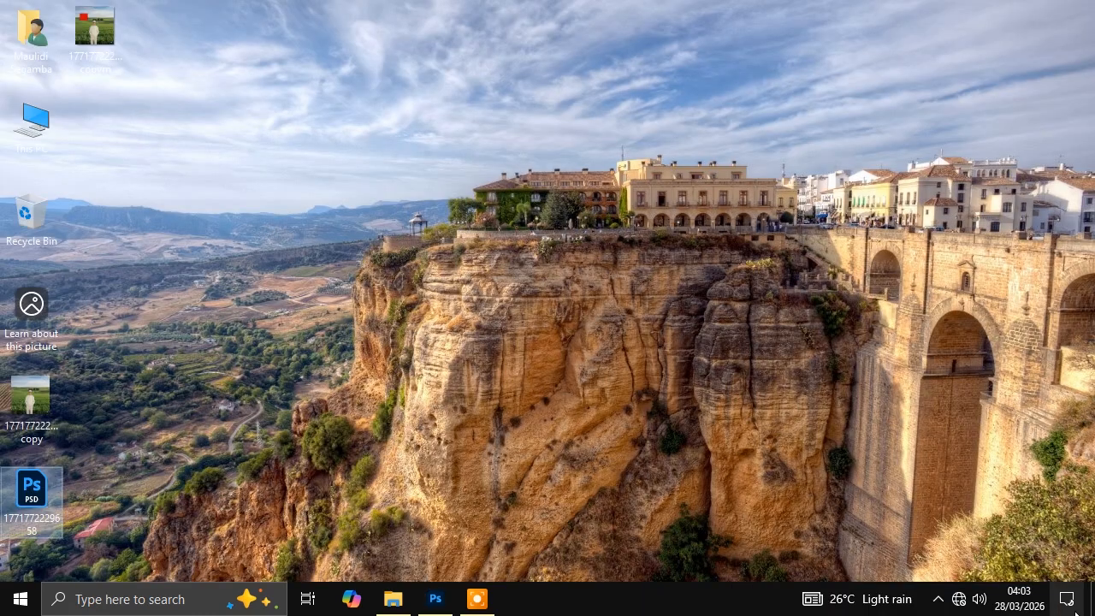
double_click(95, 26)
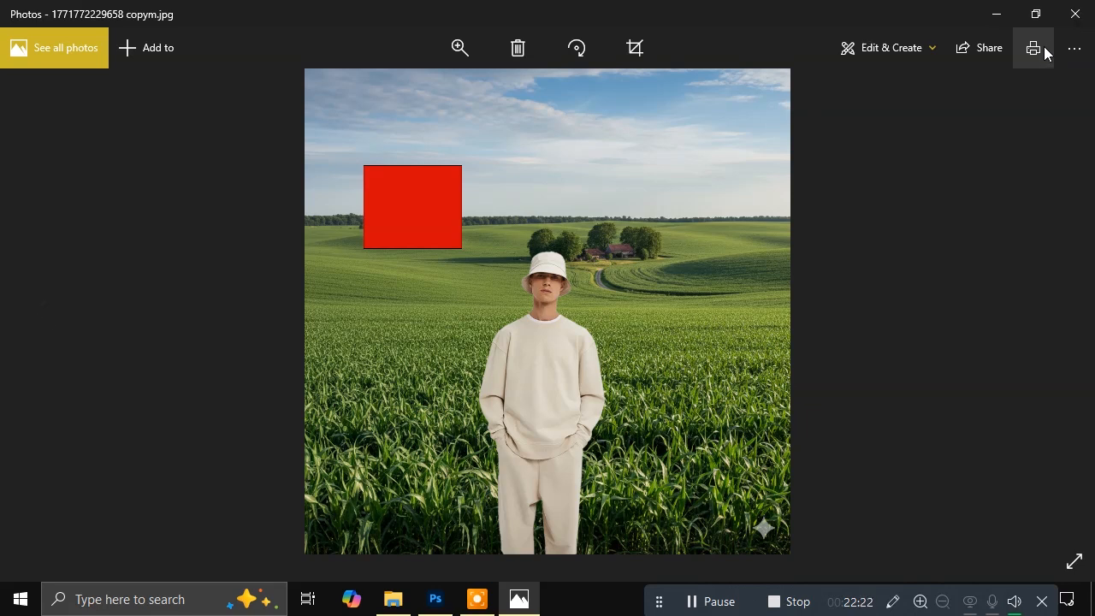
click(1074, 13)
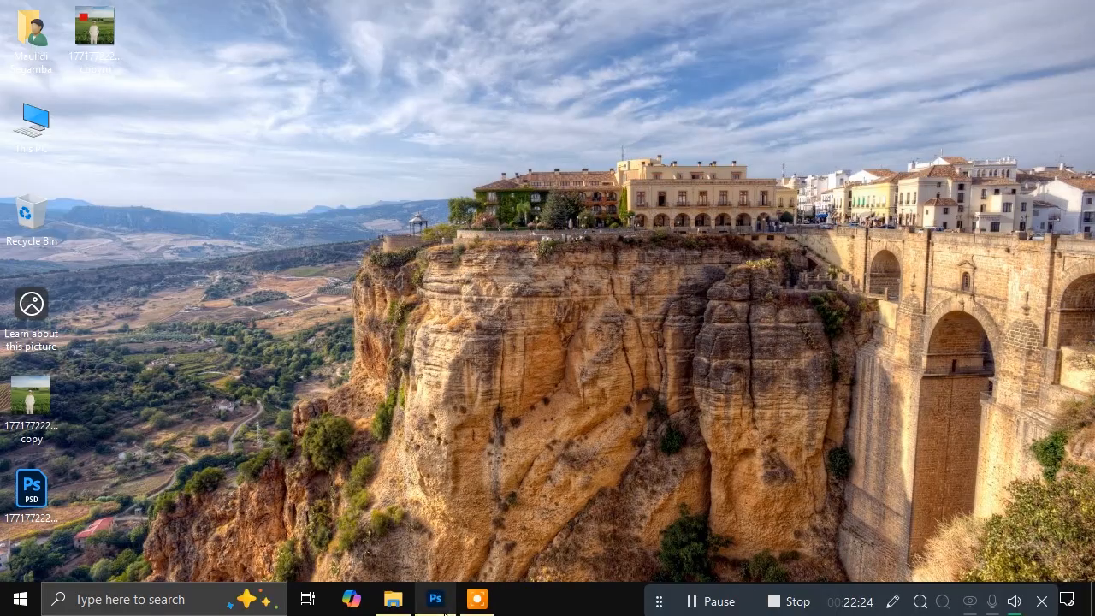
click(436, 599)
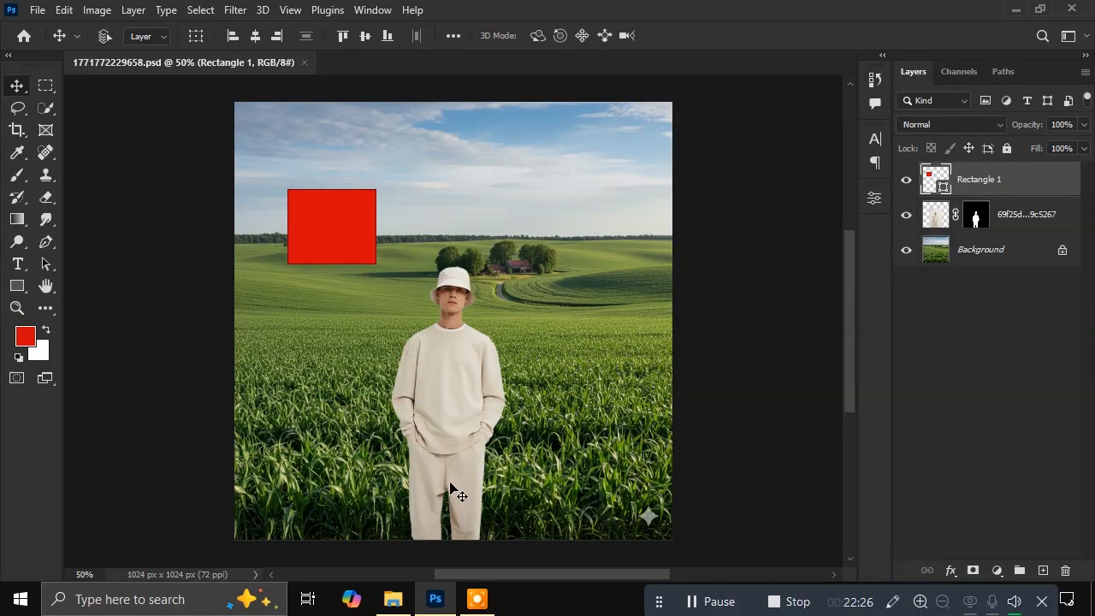
key(ctrl)
key(ctrl+shift+s)
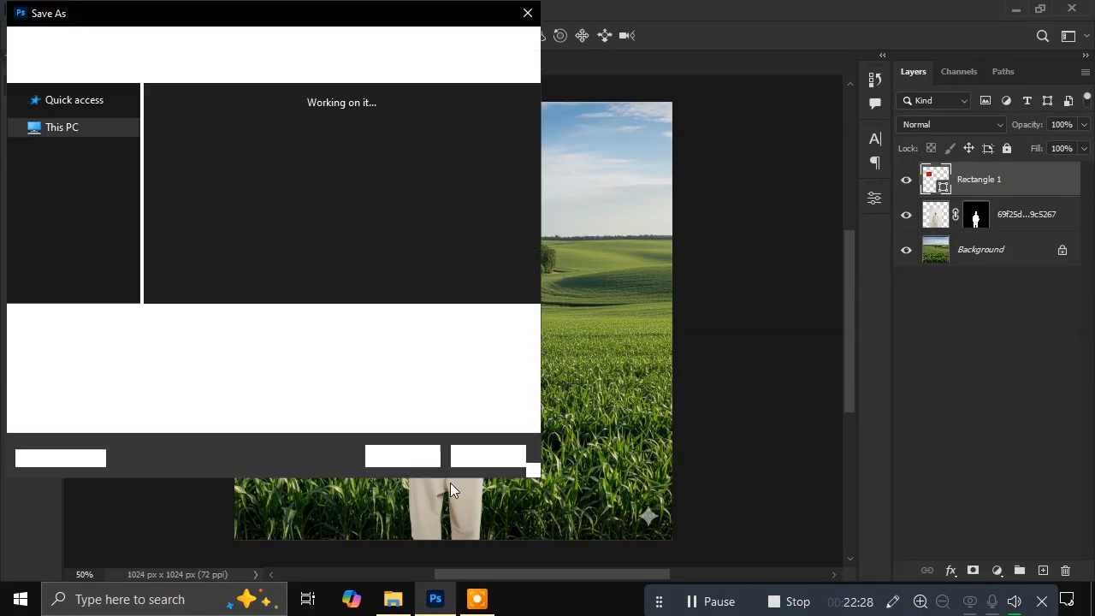
click(290, 343)
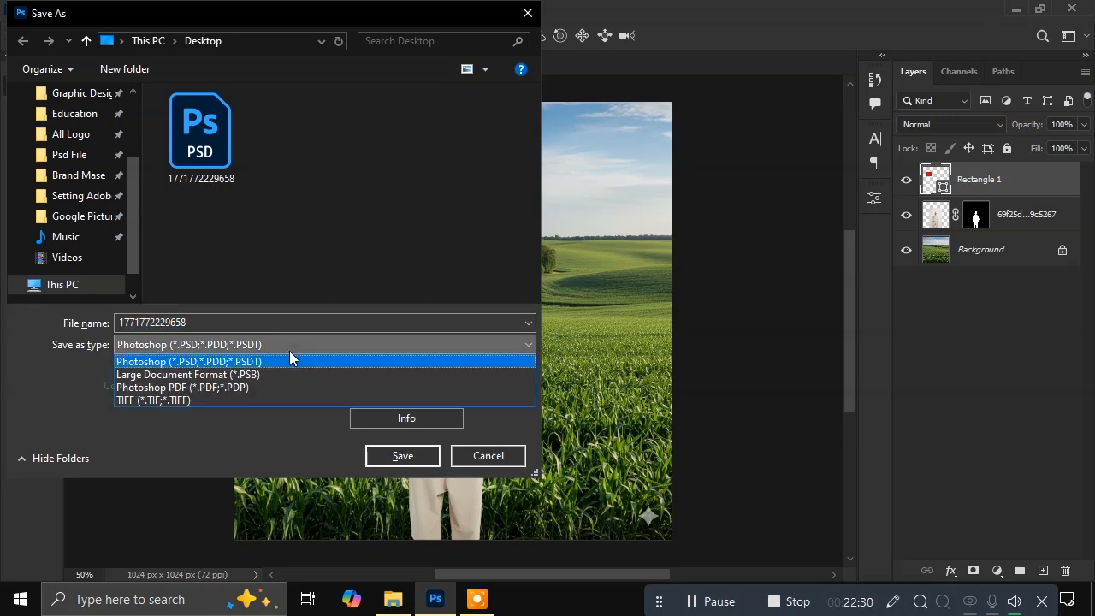
click(241, 386)
click(416, 455)
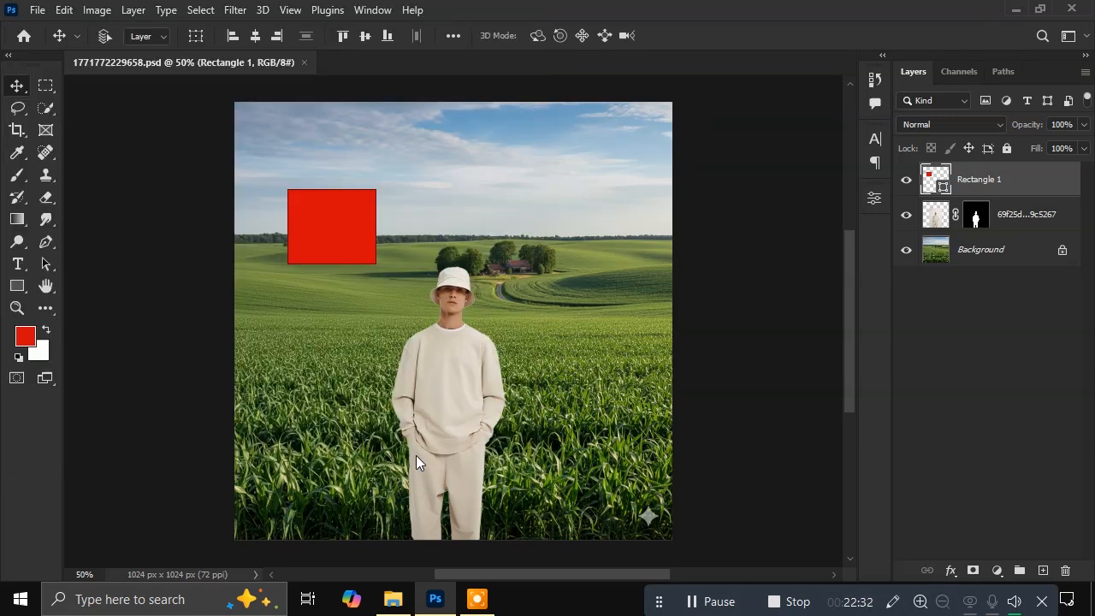
click(560, 253)
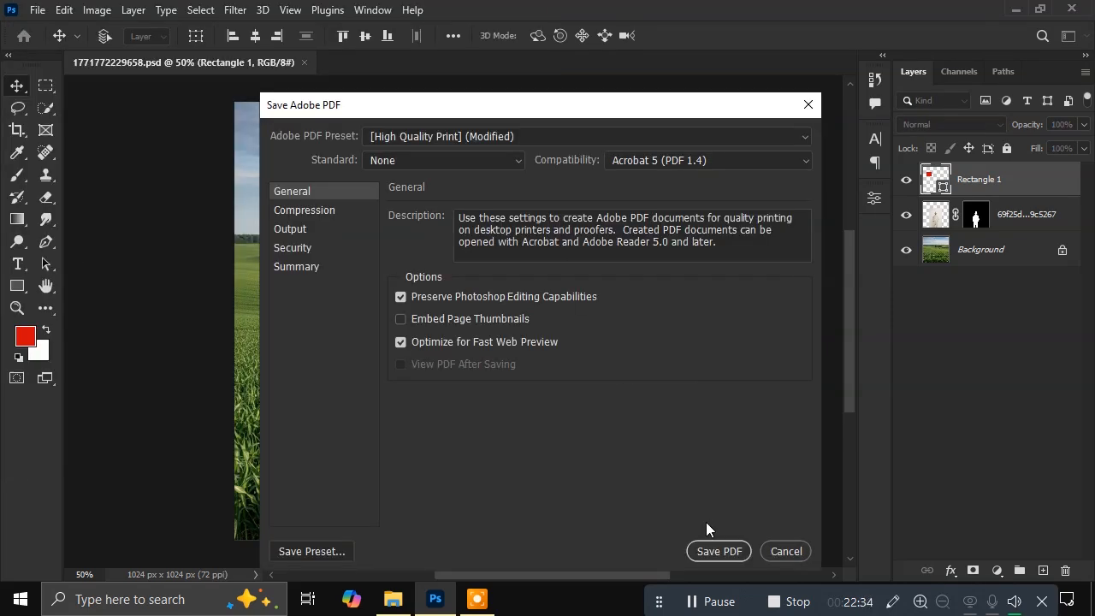
click(722, 551)
click(570, 273)
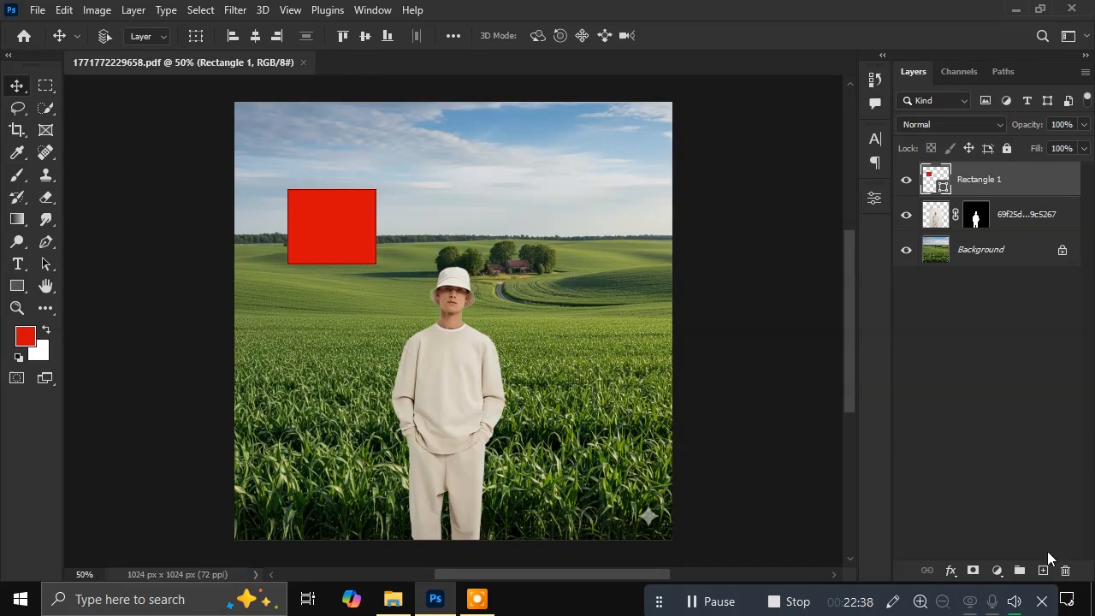
View the exported PDF from the desktop in Adobe Reader, close it, and switch back to Photoshop
click(1093, 603)
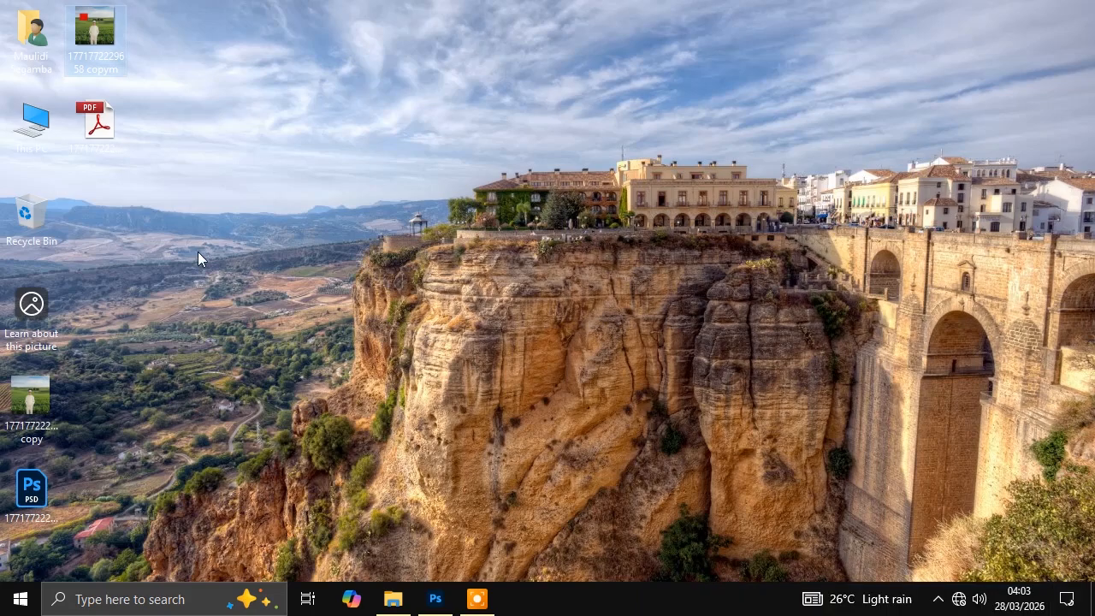
click(107, 133)
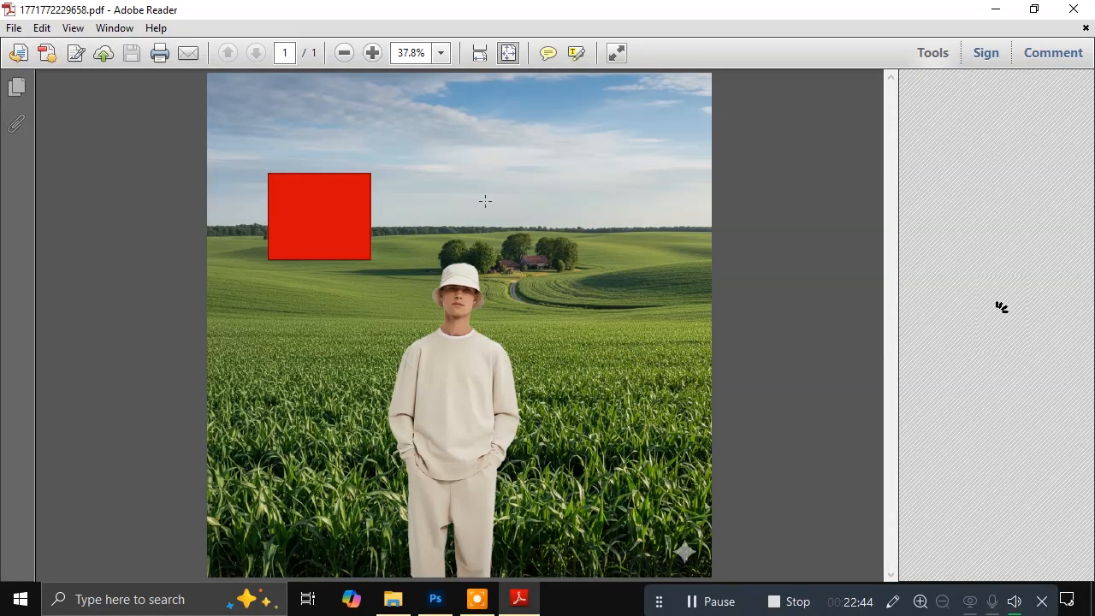
click(1074, 9)
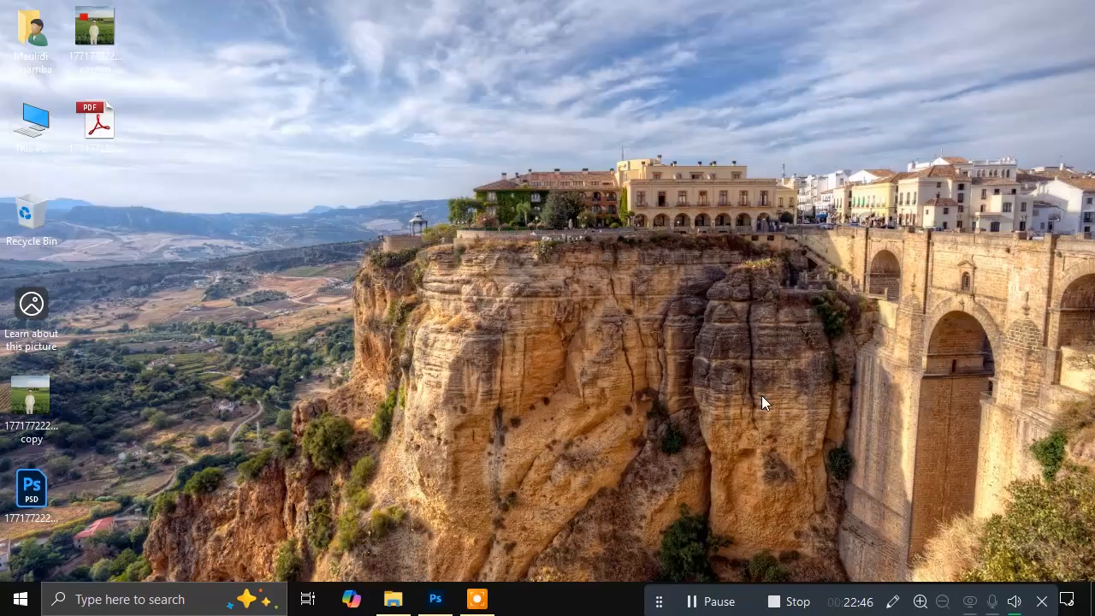
click(436, 599)
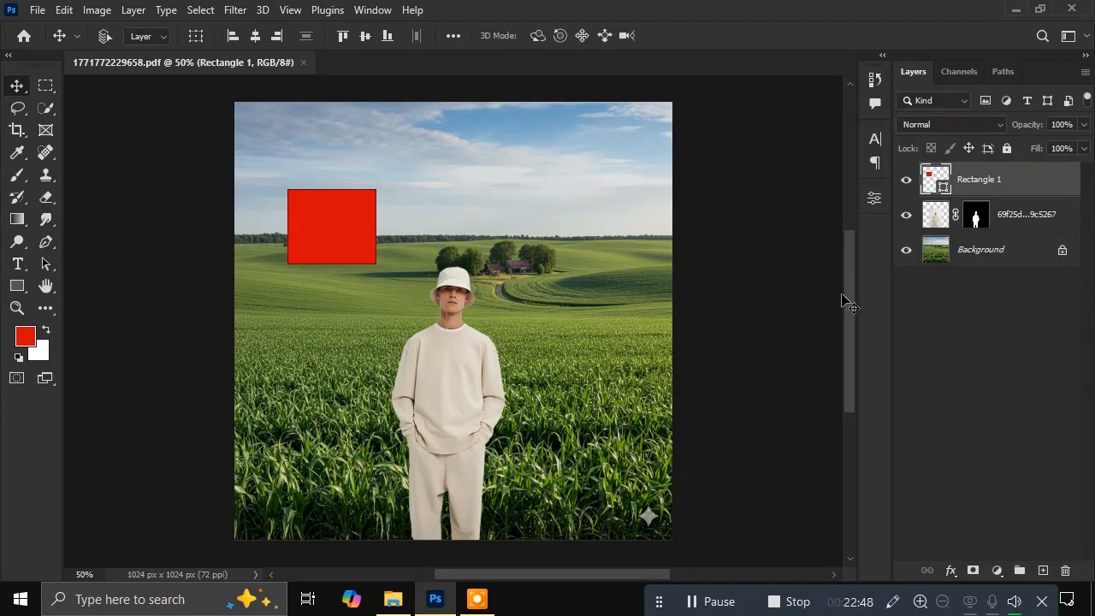
click(906, 250)
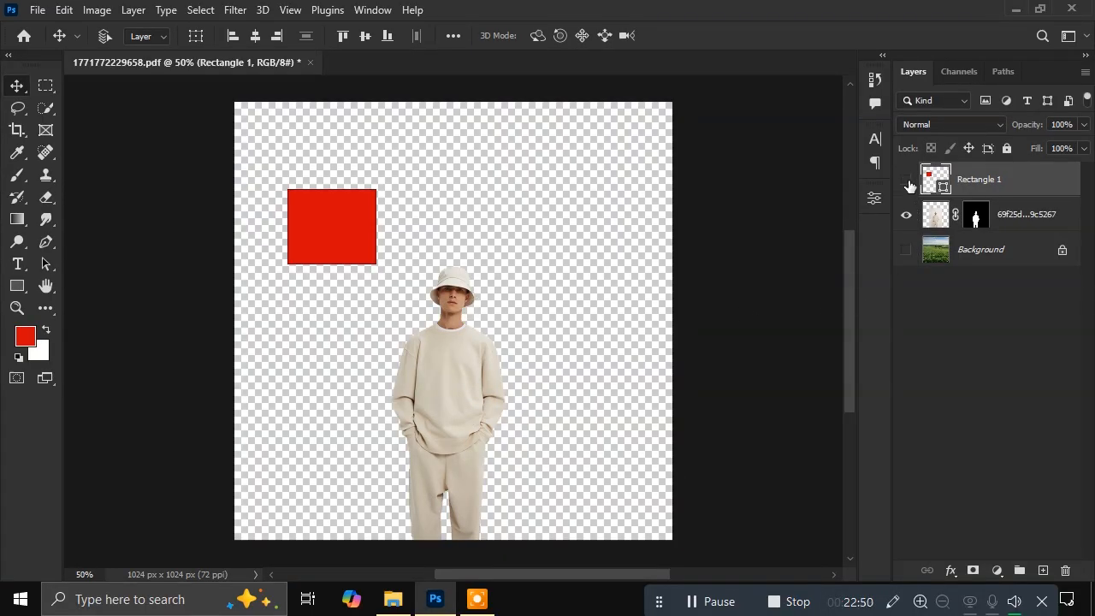
click(909, 183)
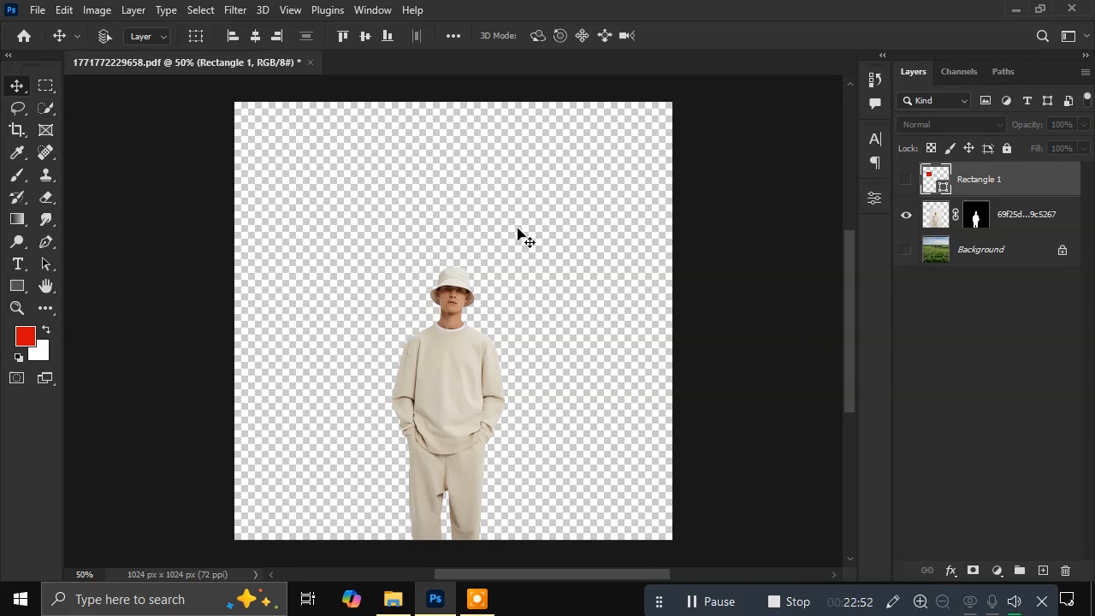
key(ctrl)
key(ctrl+shift+s)
click(294, 342)
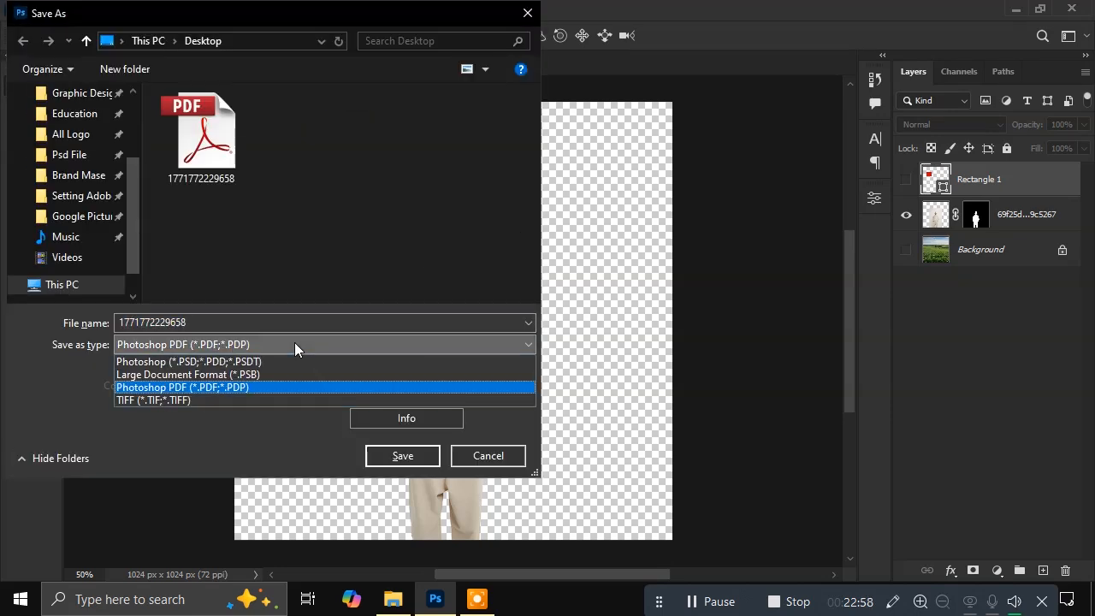
click(294, 344)
click(423, 392)
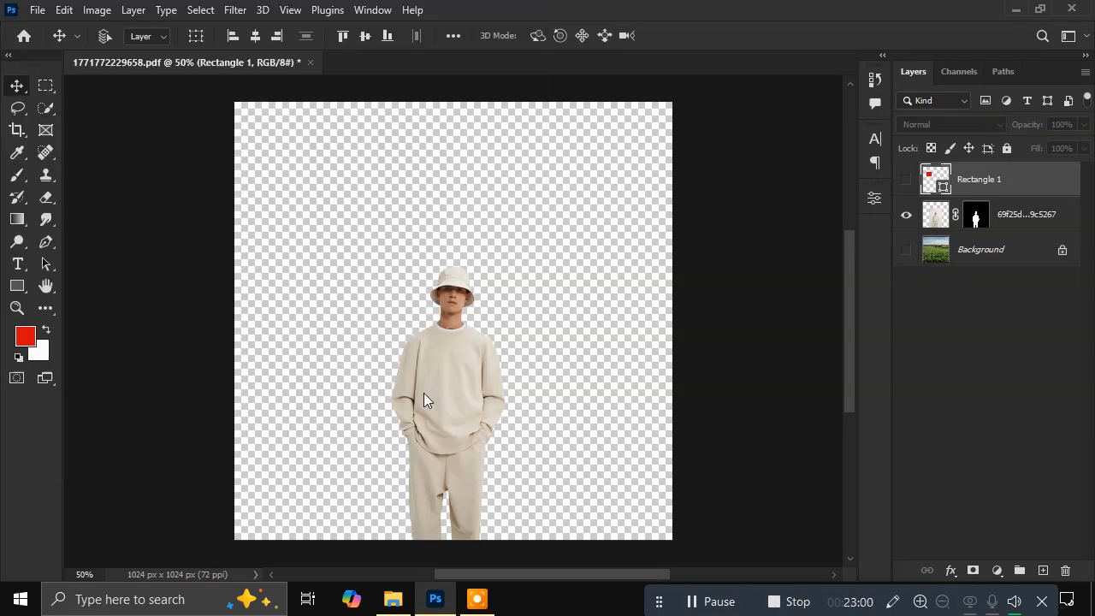
click(309, 345)
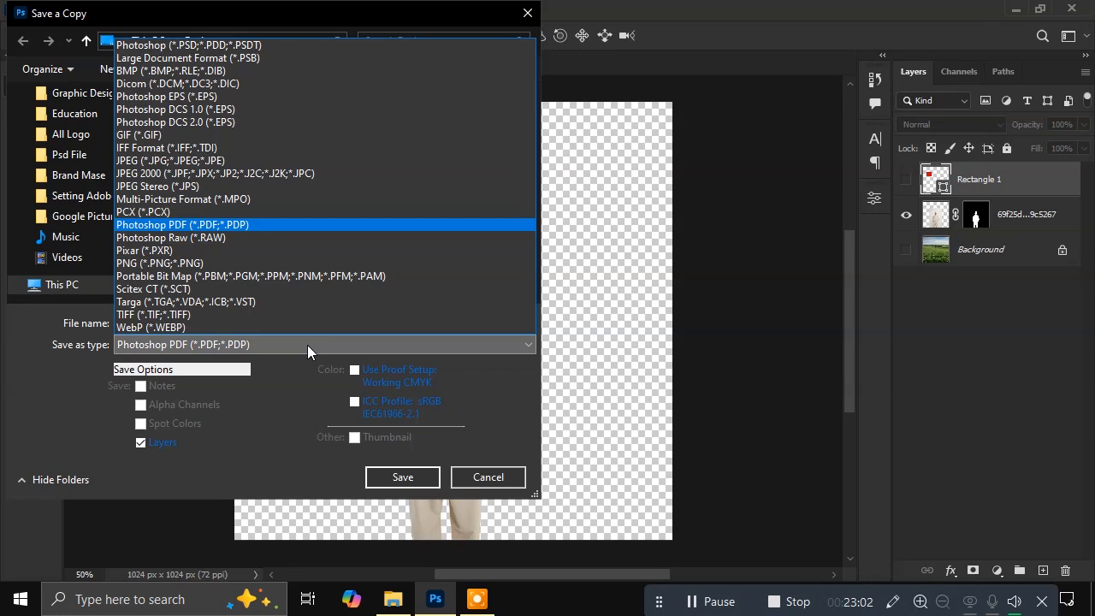
click(190, 262)
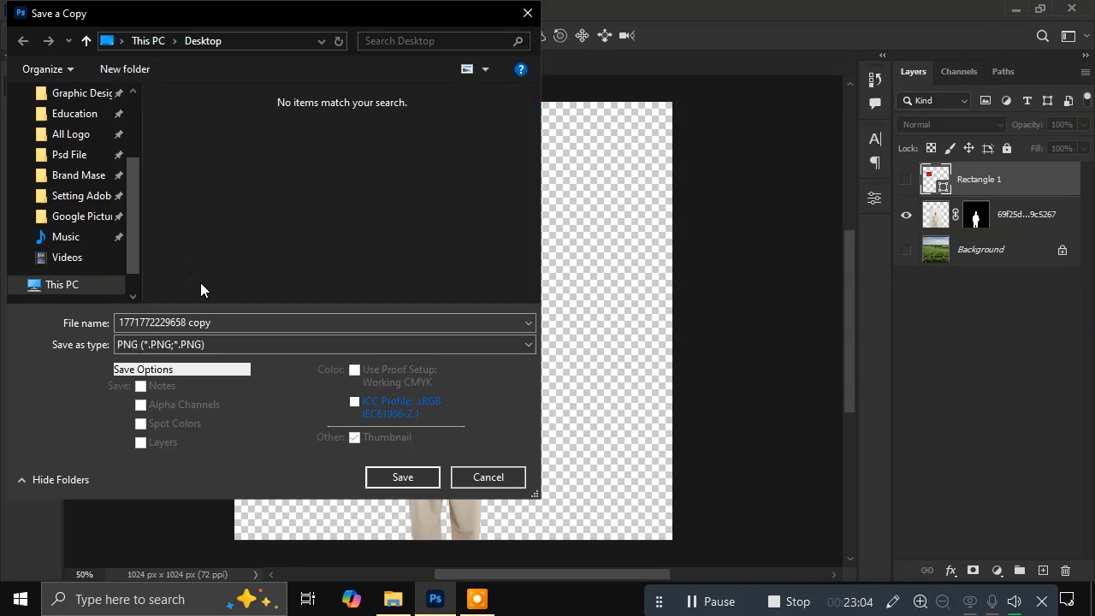
click(407, 477)
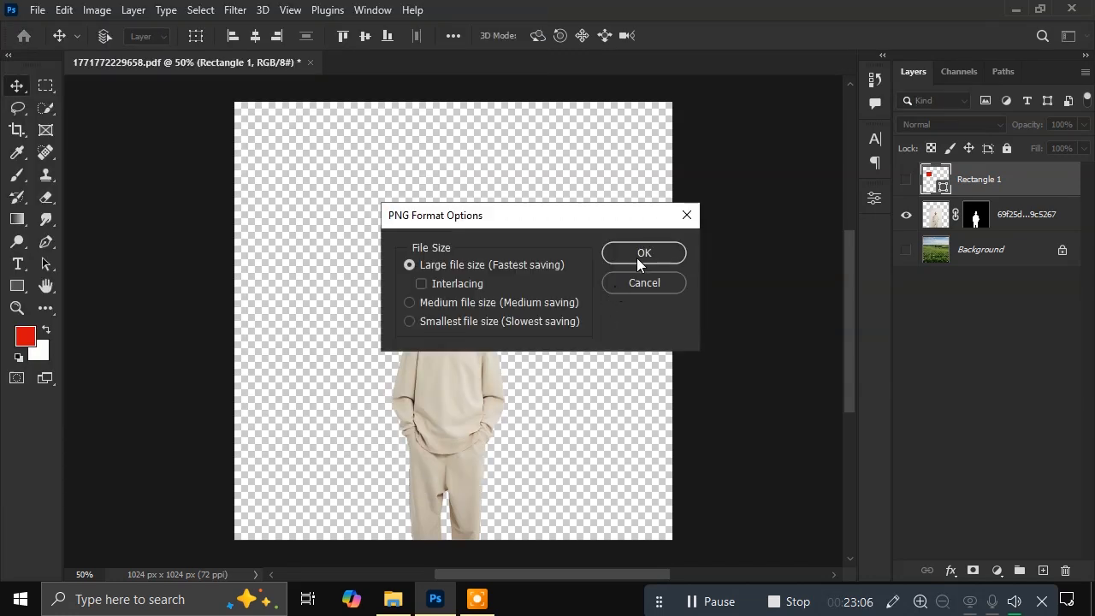
click(635, 259)
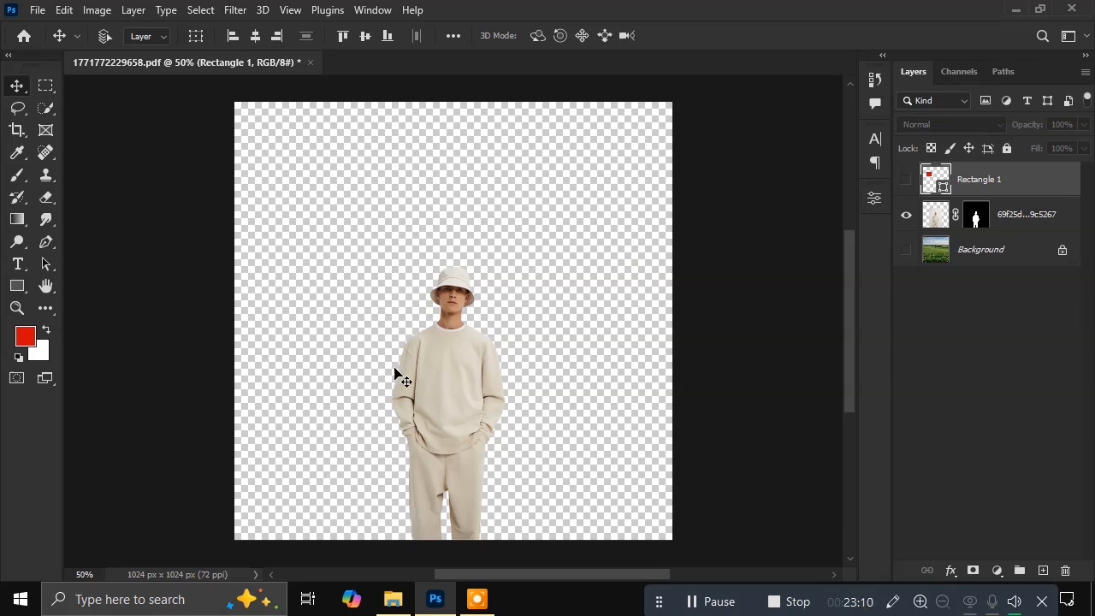
click(1092, 598)
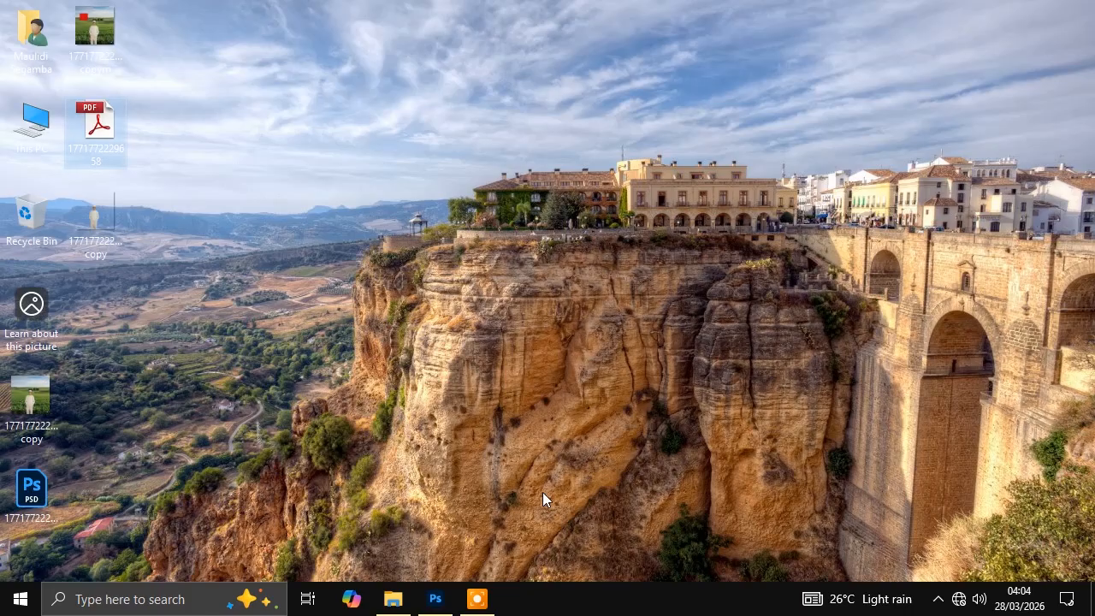
click(96, 222)
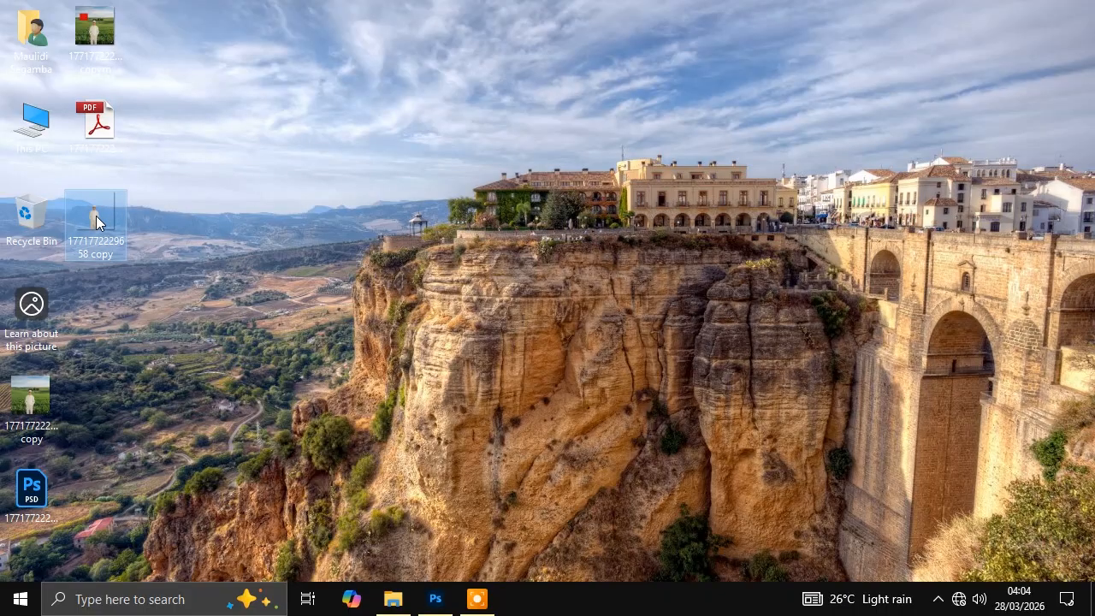
double_click(96, 217)
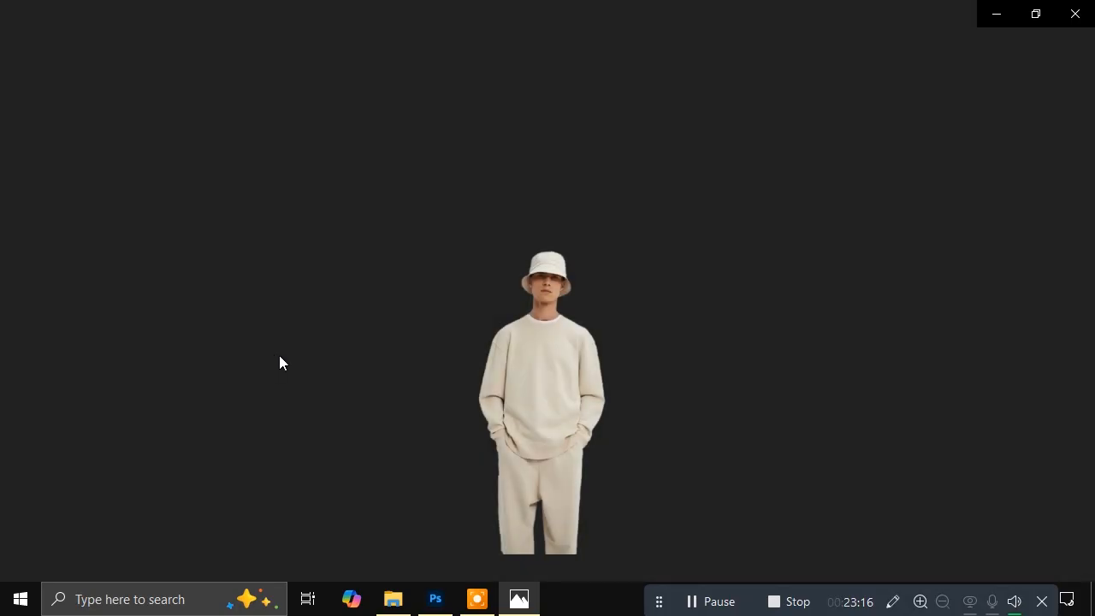